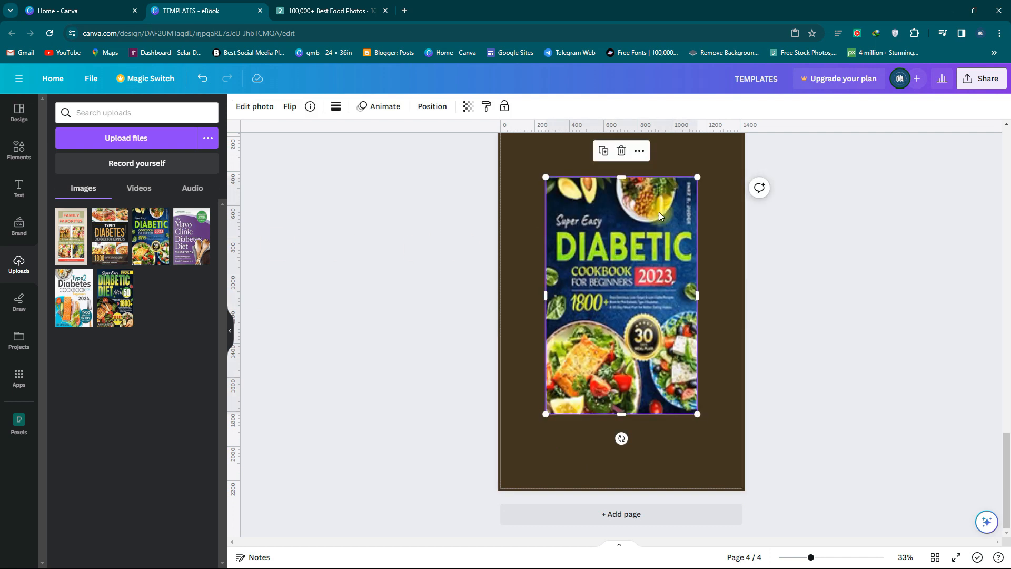
# Enlarge the Super Easy Diabetic Cookbook cover image on page 4 for inspection and delete it from the page
pyautogui.moveTo(698, 174); pyautogui.dragTo(755, 150)
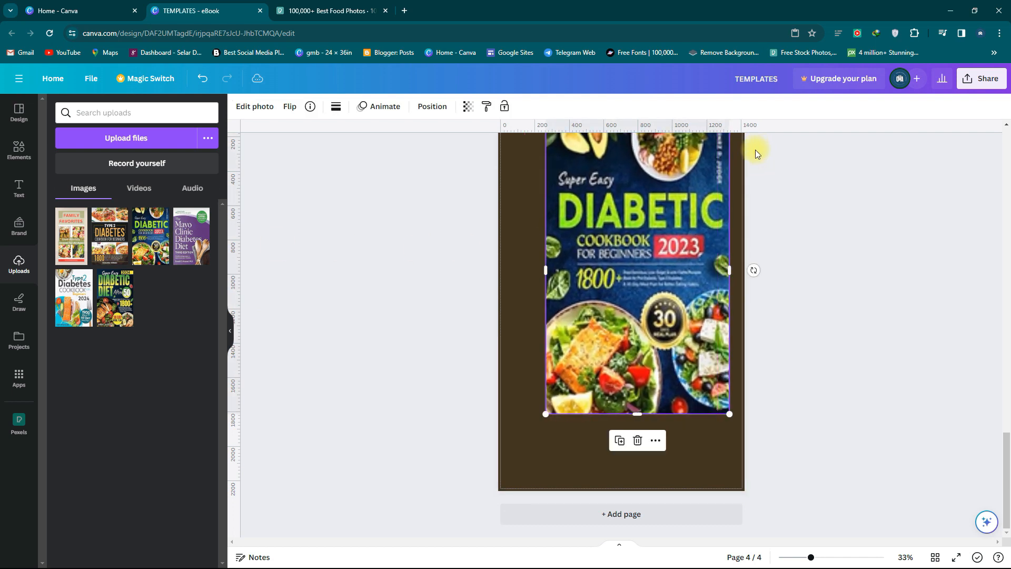
pyautogui.moveTo(545, 414); pyautogui.dragTo(512, 470)
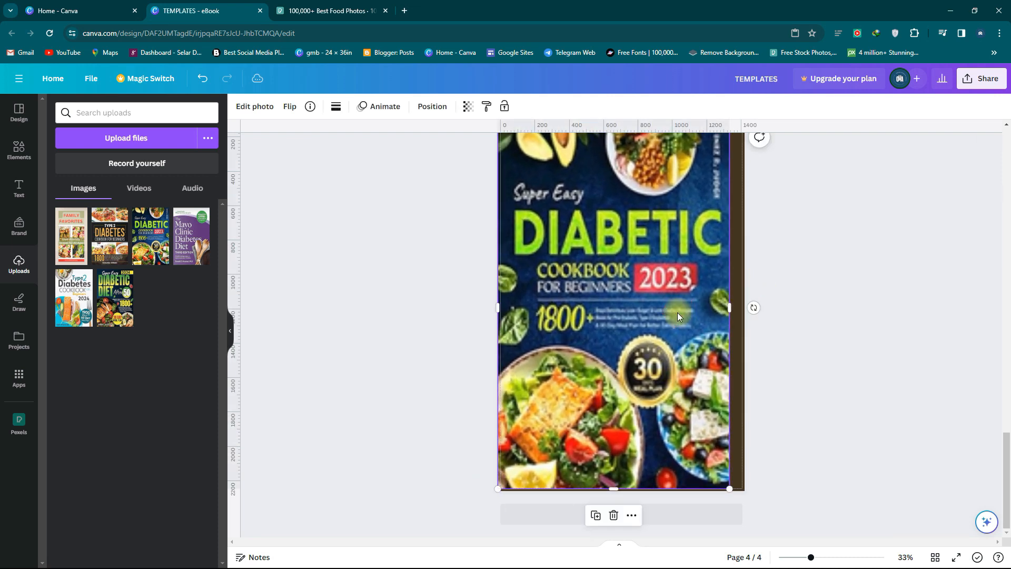
pyautogui.scroll(2, 659, 322)
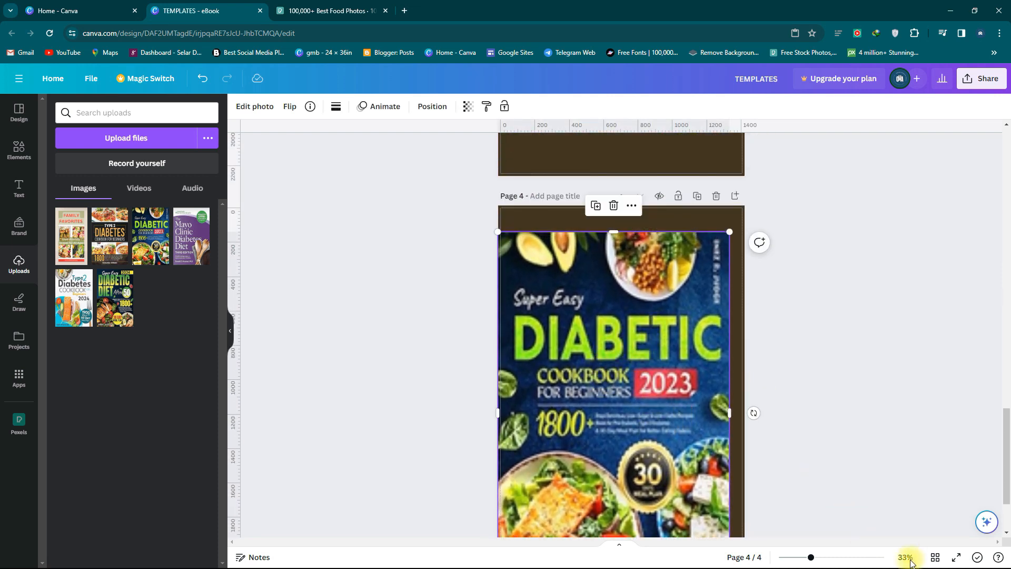
pyautogui.click(614, 206)
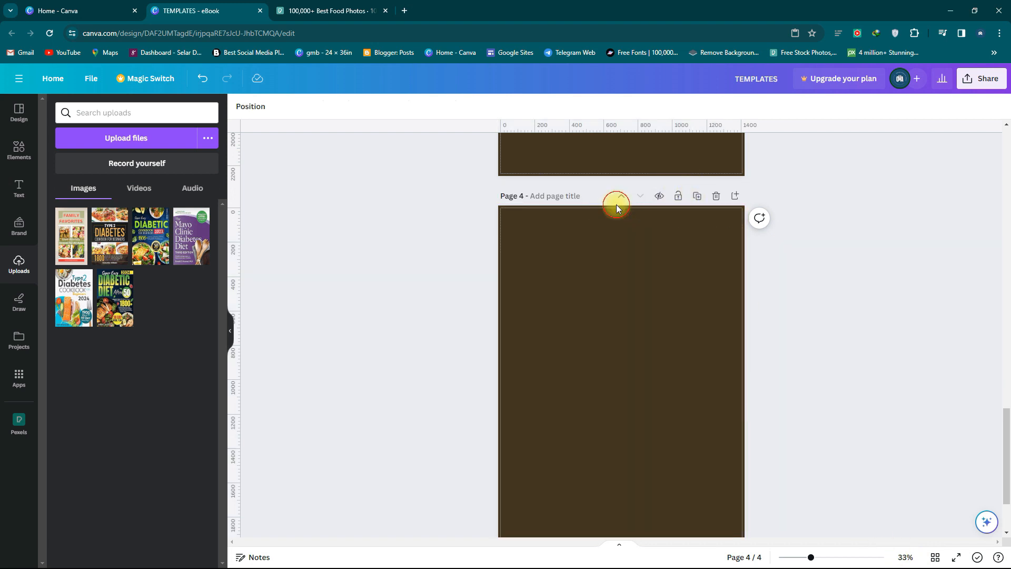
# Place the uploaded Diabetic Diet After 50 cover on page 4, examine its title lettering, and remove it again
pyautogui.click(112, 289)
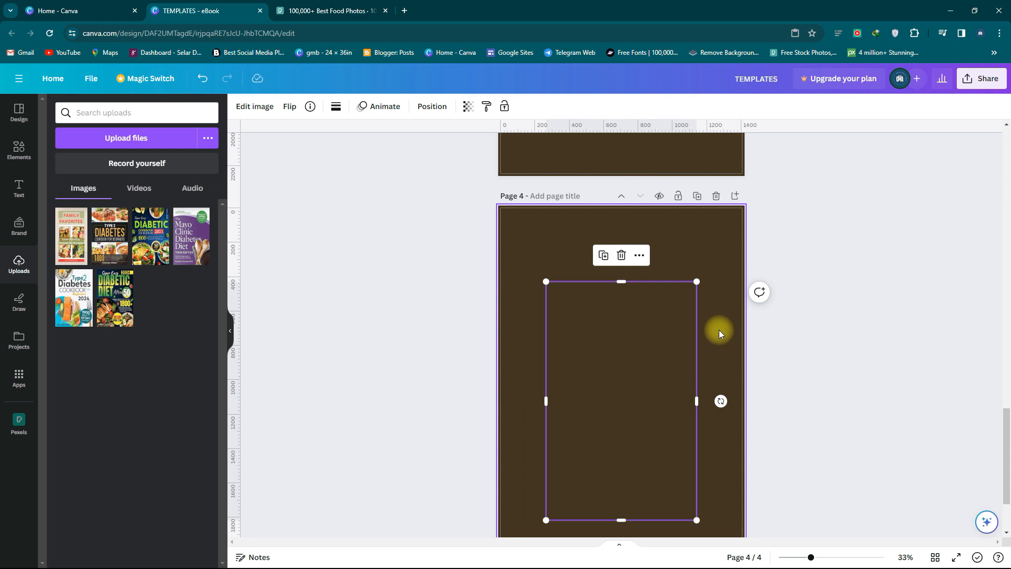
pyautogui.scroll(3, 719, 330)
pyautogui.scroll(-5, 719, 329)
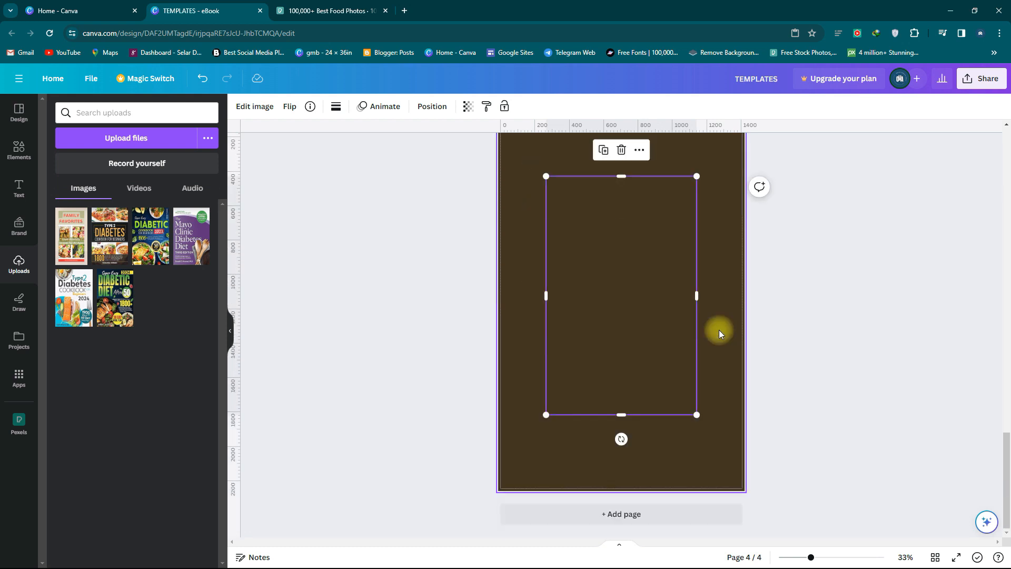
pyautogui.scroll(1, 719, 329)
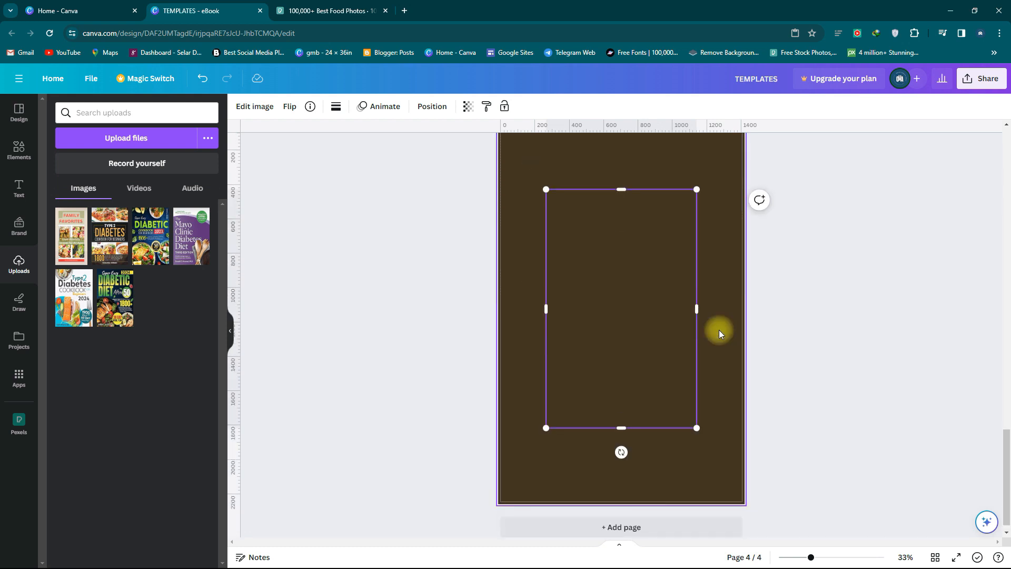
pyautogui.click(953, 557)
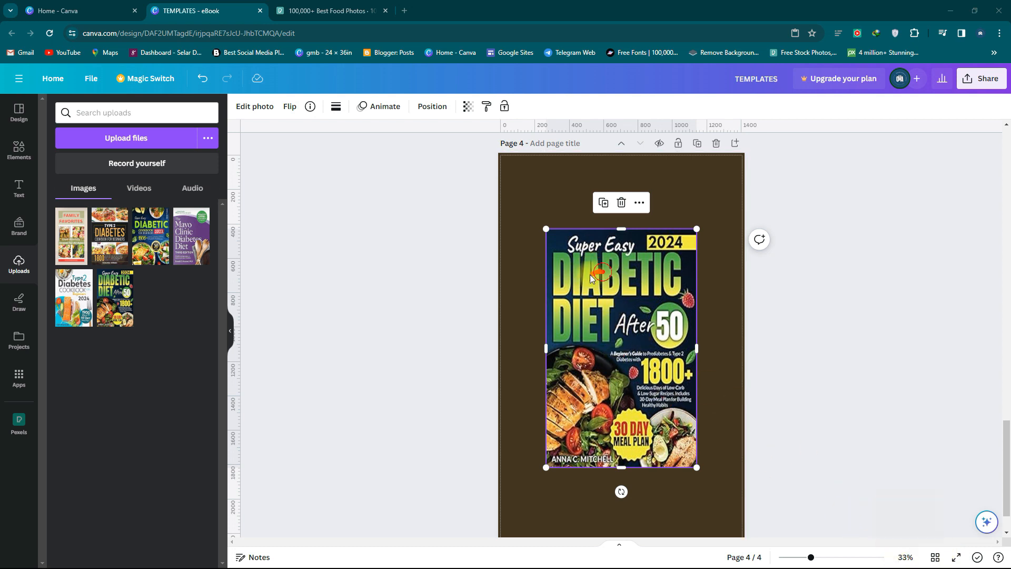
pyautogui.moveTo(590, 275)
pyautogui.mouseDown()
pyautogui.moveTo(582, 303)
pyautogui.moveTo(591, 281)
pyautogui.mouseUp()
pyautogui.moveTo(590, 326); pyautogui.dragTo(565, 338)
pyautogui.moveTo(533, 296)
pyautogui.mouseDown()
pyautogui.moveTo(641, 303)
pyautogui.moveTo(654, 269)
pyautogui.mouseUp()
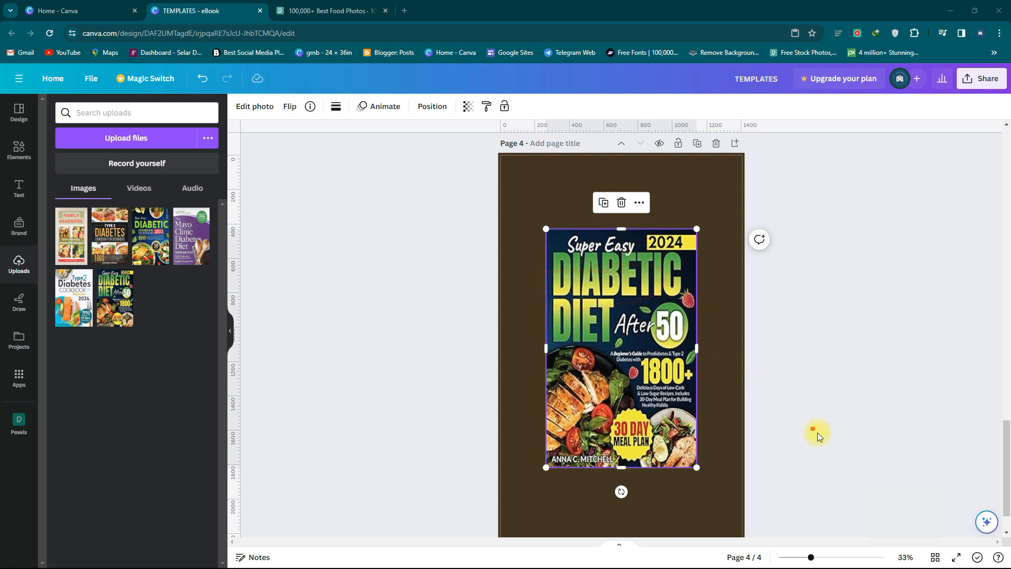
pyautogui.click(622, 203)
# Check the Liver Friendly Recipes subtitle on page 2 and replace the FAMILY title on page 3 with "LIVER"
pyautogui.scroll(9, 631, 289)
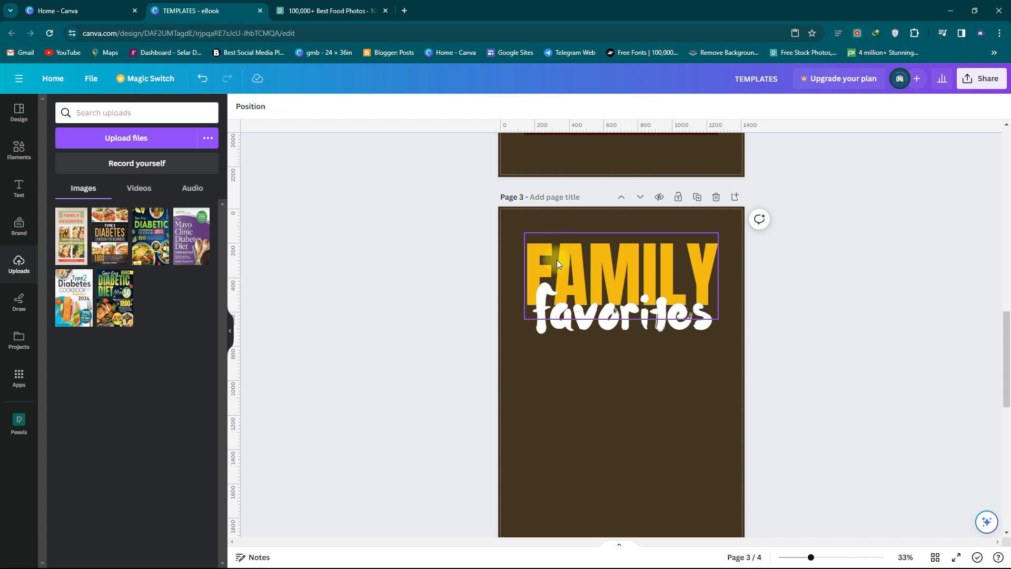
pyautogui.scroll(6, 557, 261)
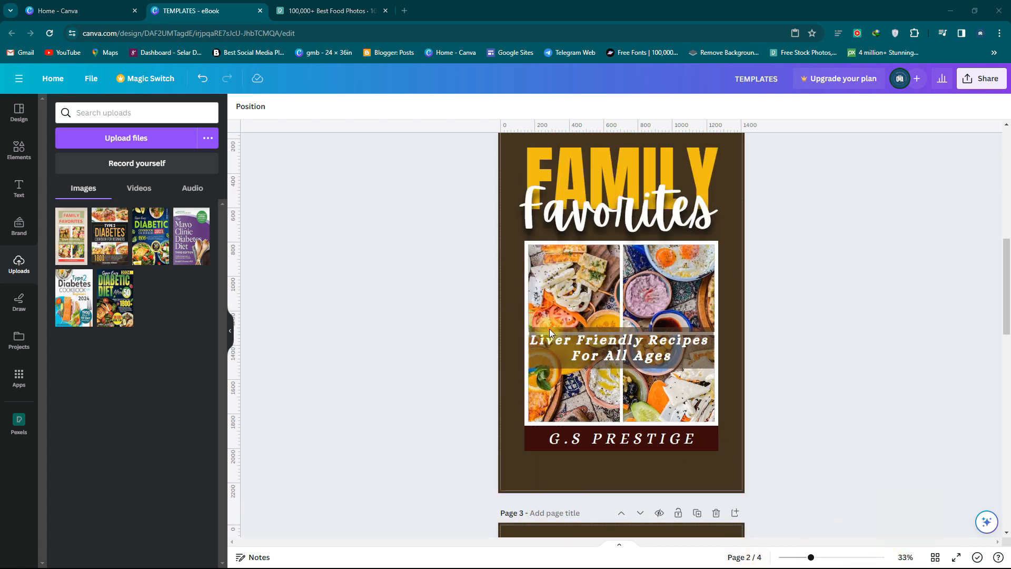
pyautogui.moveTo(533, 350); pyautogui.dragTo(687, 342)
pyautogui.moveTo(535, 347); pyautogui.dragTo(604, 345)
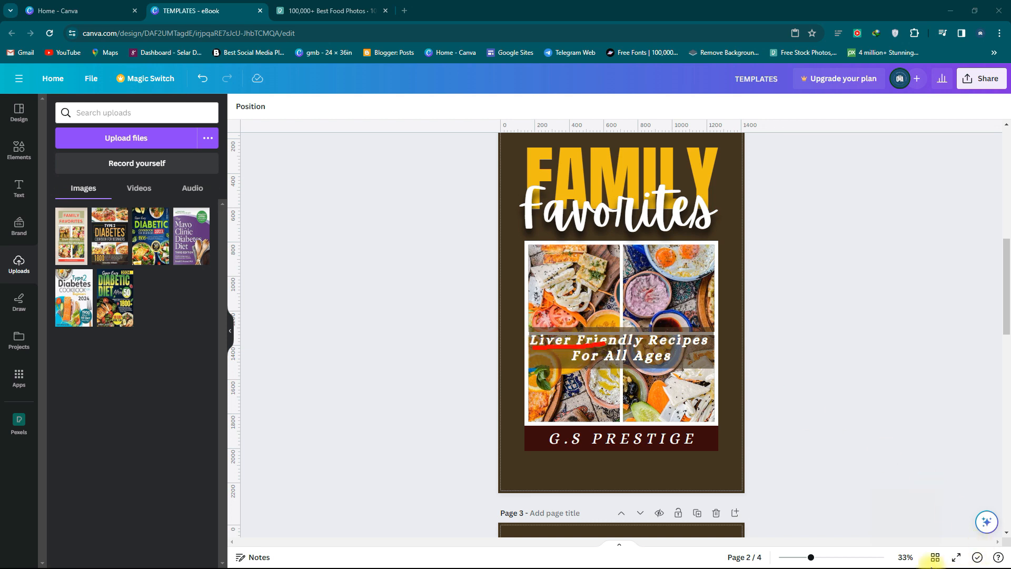
pyautogui.scroll(-5, 672, 363)
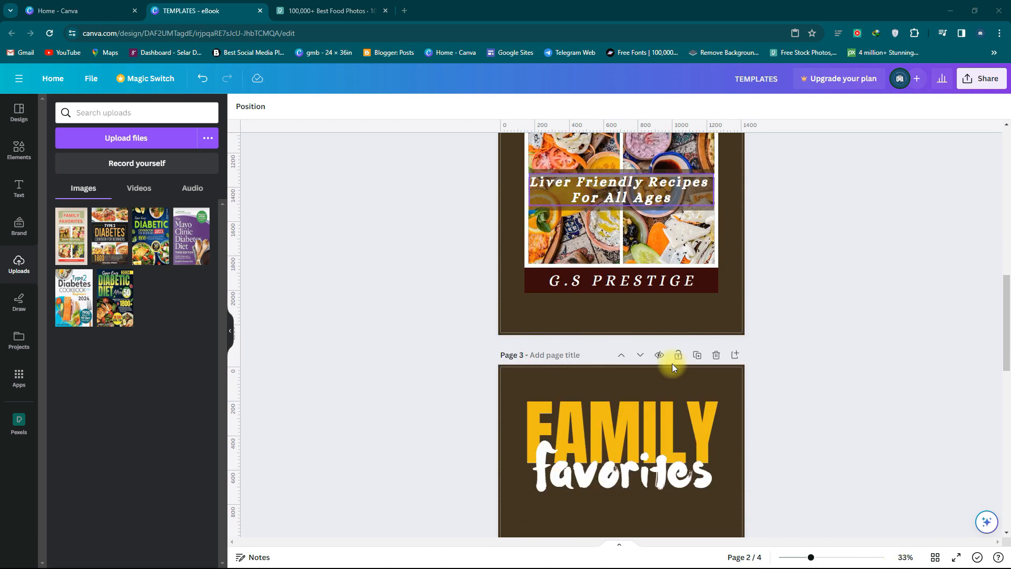
pyautogui.click(574, 257)
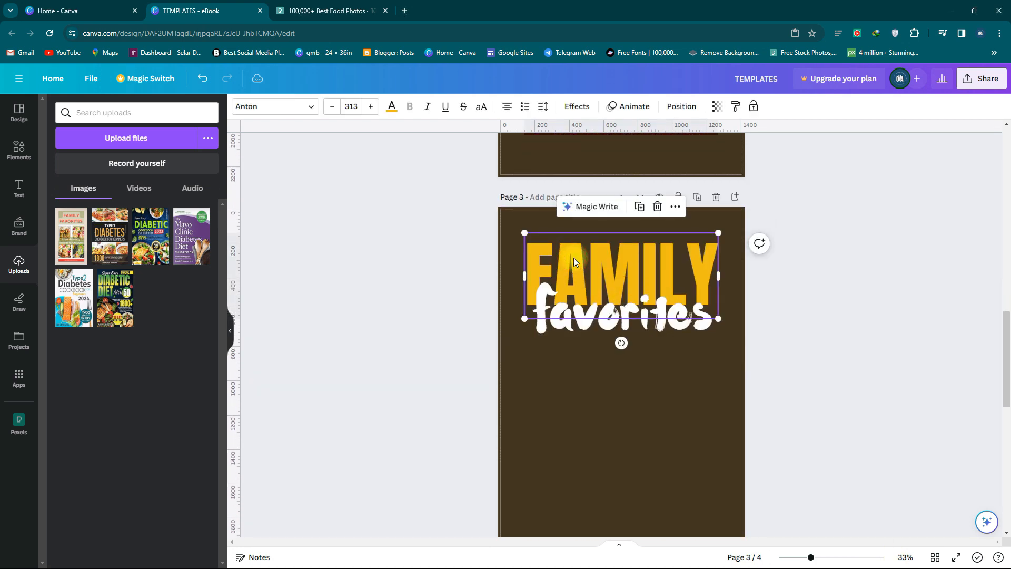
pyautogui.doubleClick(574, 258)
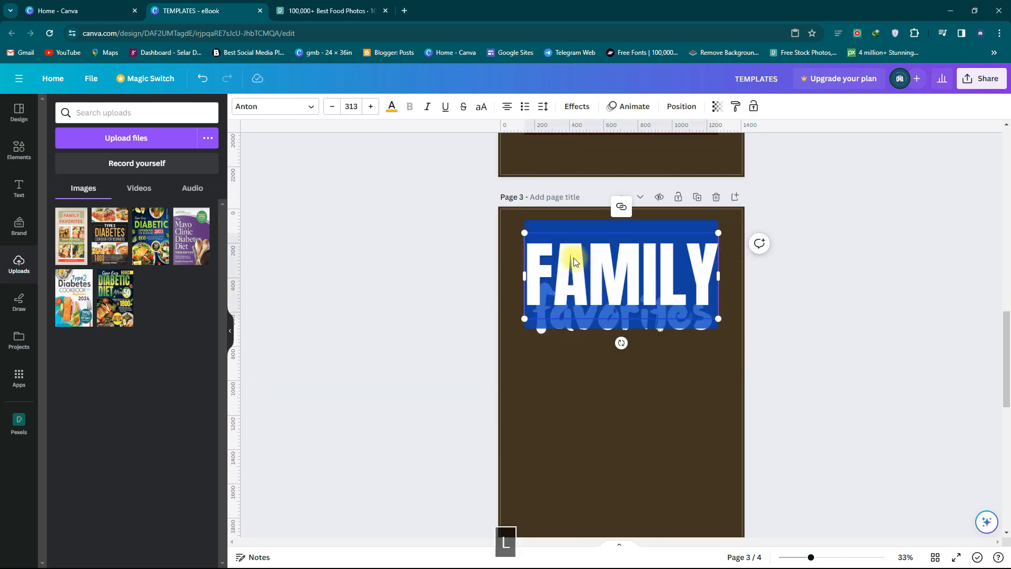
pyautogui.write('LIVER')
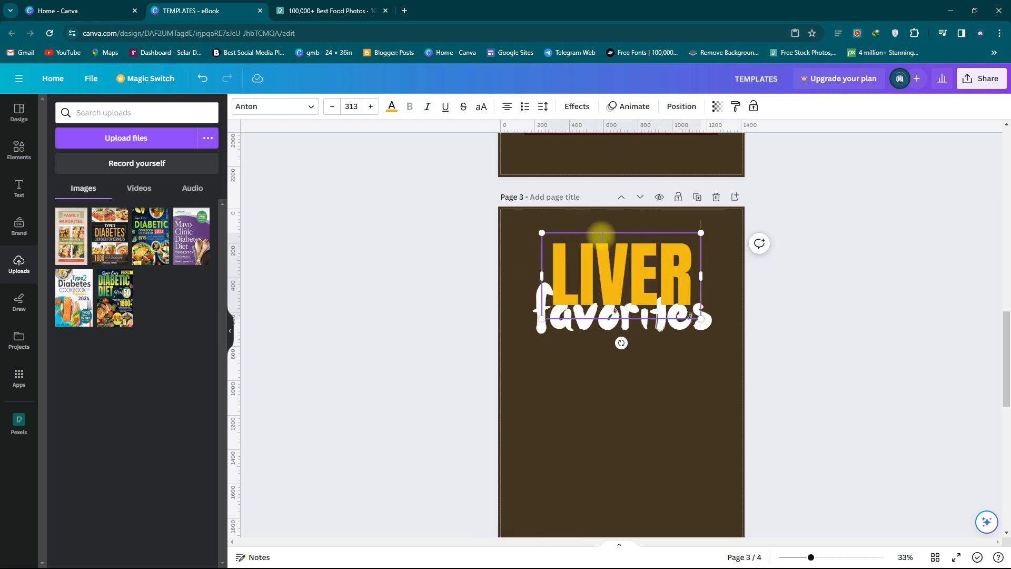
# Replace the "favorites" text on page 3 with "friendly Recipes"
pyautogui.click(594, 329)
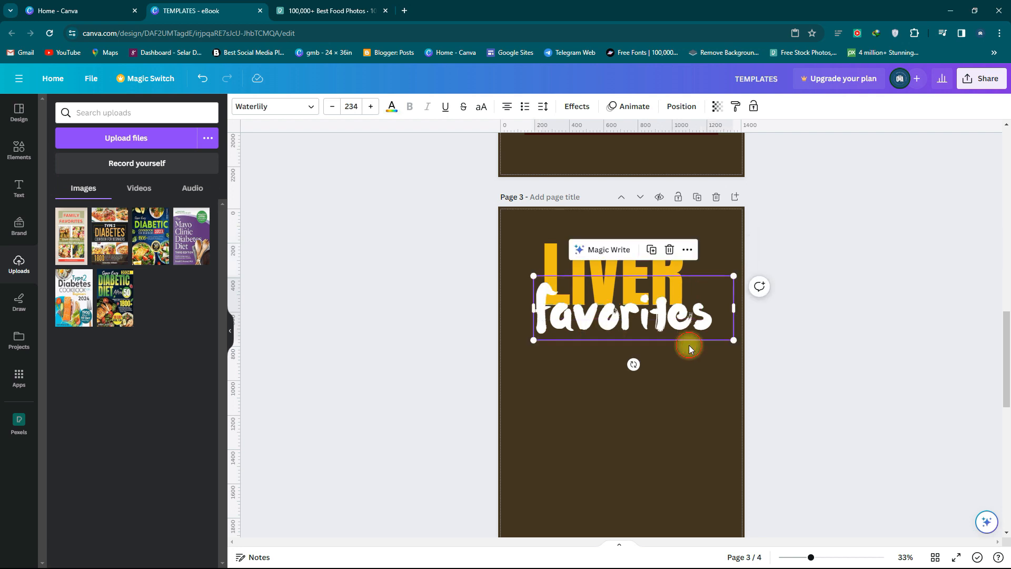
pyautogui.moveTo(720, 319); pyautogui.dragTo(561, 316)
pyautogui.press('BackSpace')
pyautogui.press('BackSpace')
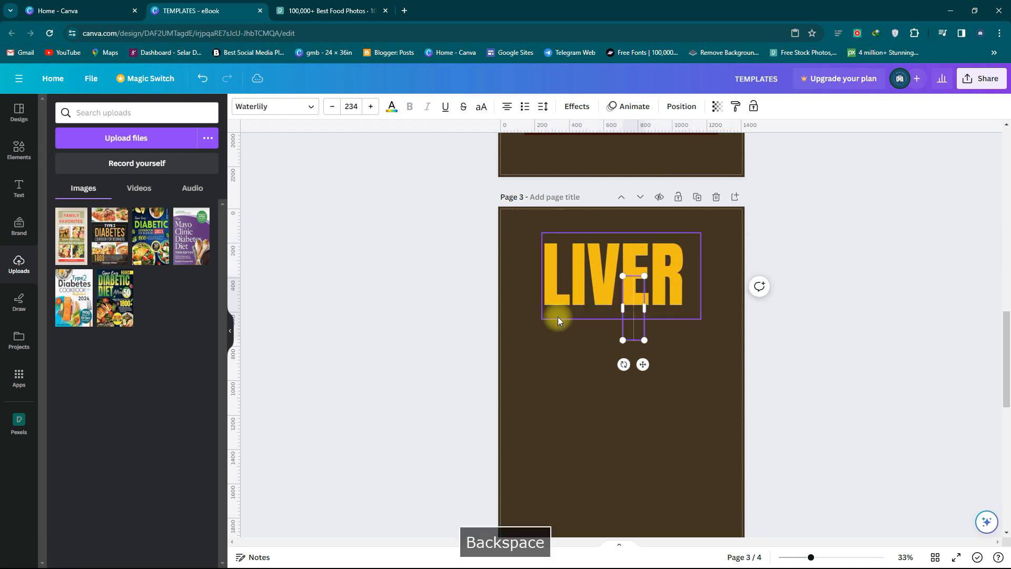
pyautogui.press('capslock')
pyautogui.write('fR')
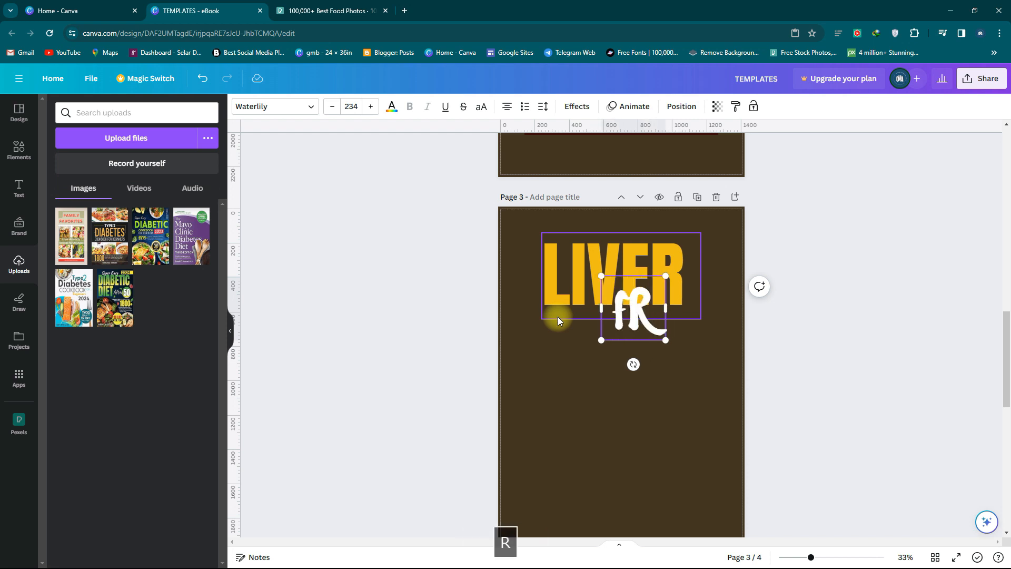
pyautogui.press('BackSpace')
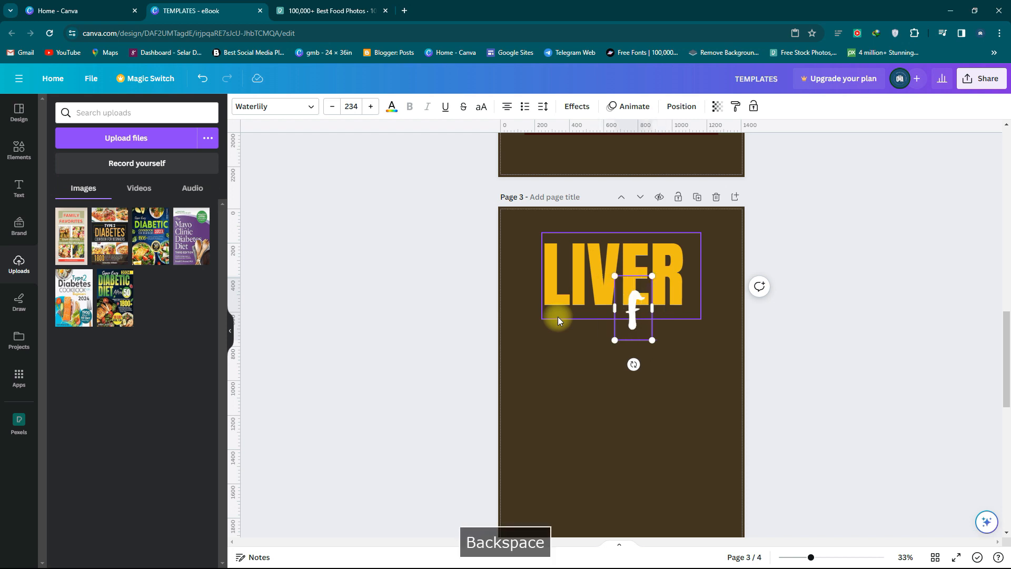
pyautogui.press('BackSpace')
pyautogui.write('fr')
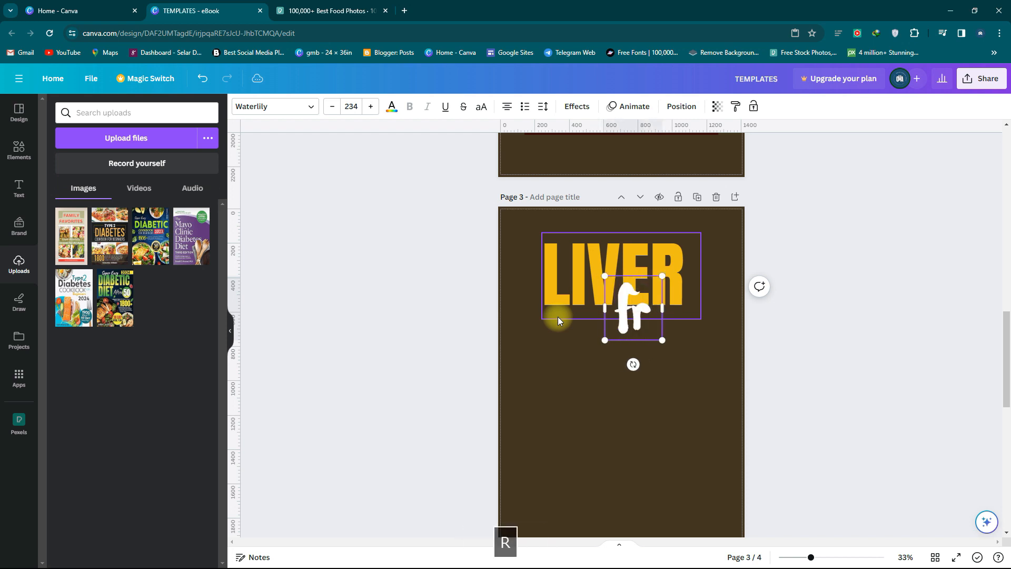
pyautogui.write('u')
pyautogui.press('BackSpace')
pyautogui.write('i')
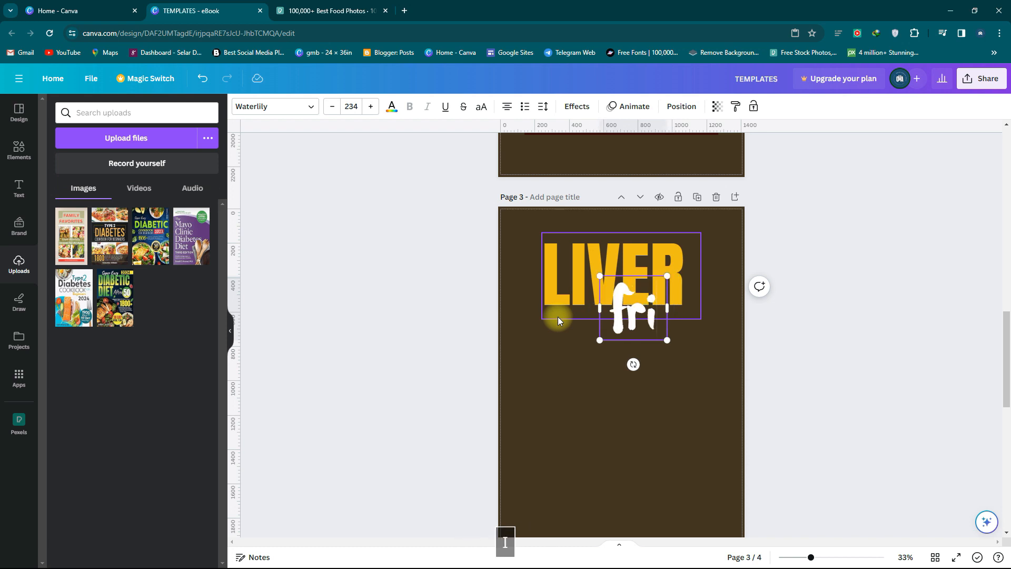
pyautogui.write('endly')
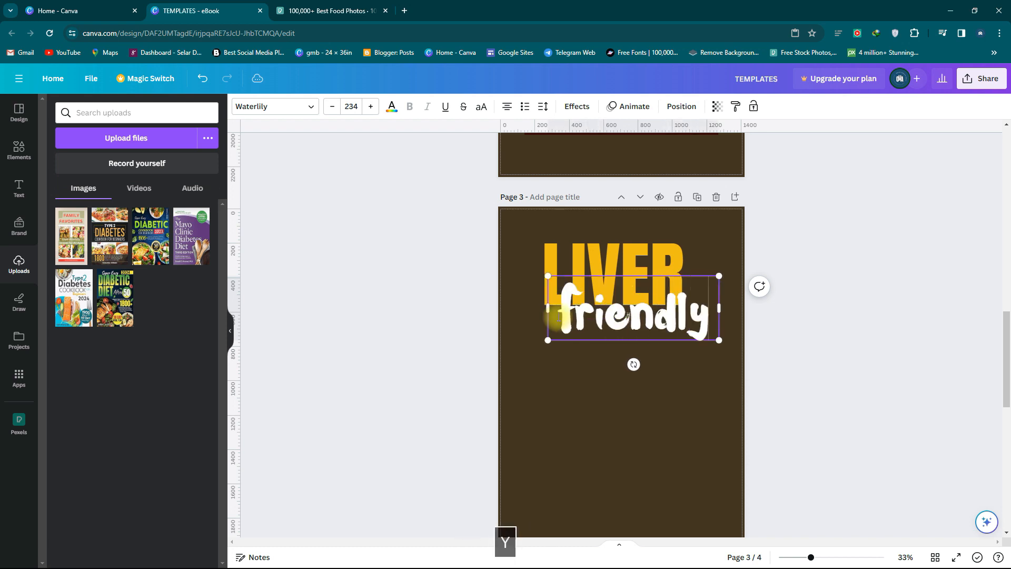
pyautogui.press('capslock')
pyautogui.write('Recipes')
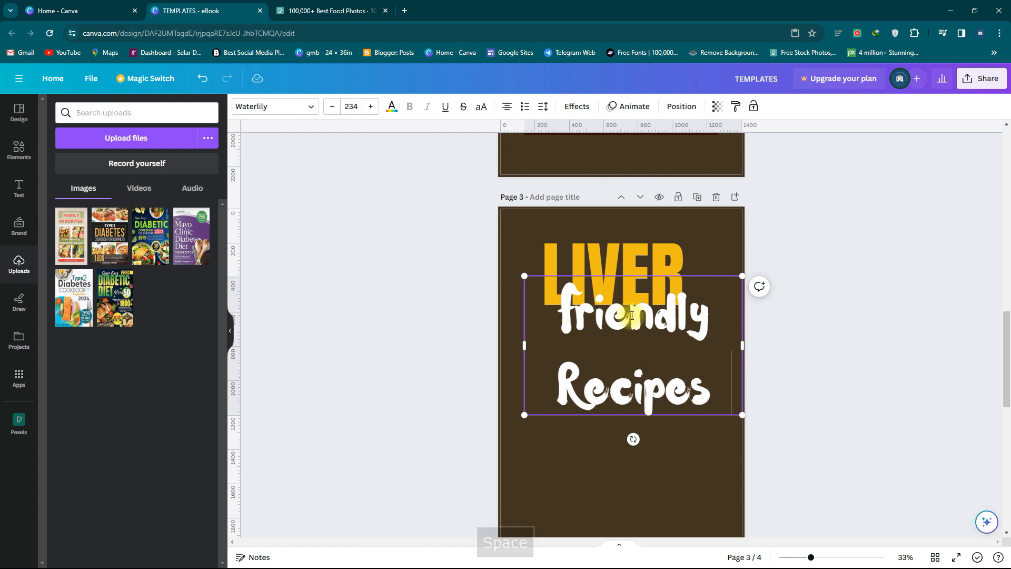
# Shrink the "friendly Recipes" text to font size 109 and place it on one line over the lower edge of LIVER
pyautogui.moveTo(746, 349); pyautogui.dragTo(689, 329)
pyautogui.click(654, 361)
pyautogui.moveTo(611, 298); pyautogui.dragTo(617, 318)
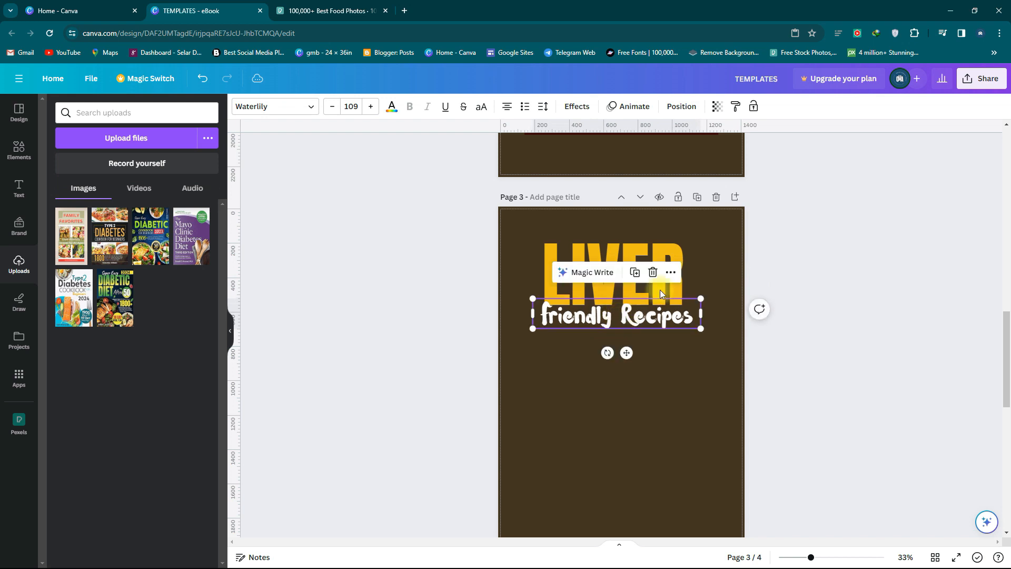
pyautogui.click(643, 255)
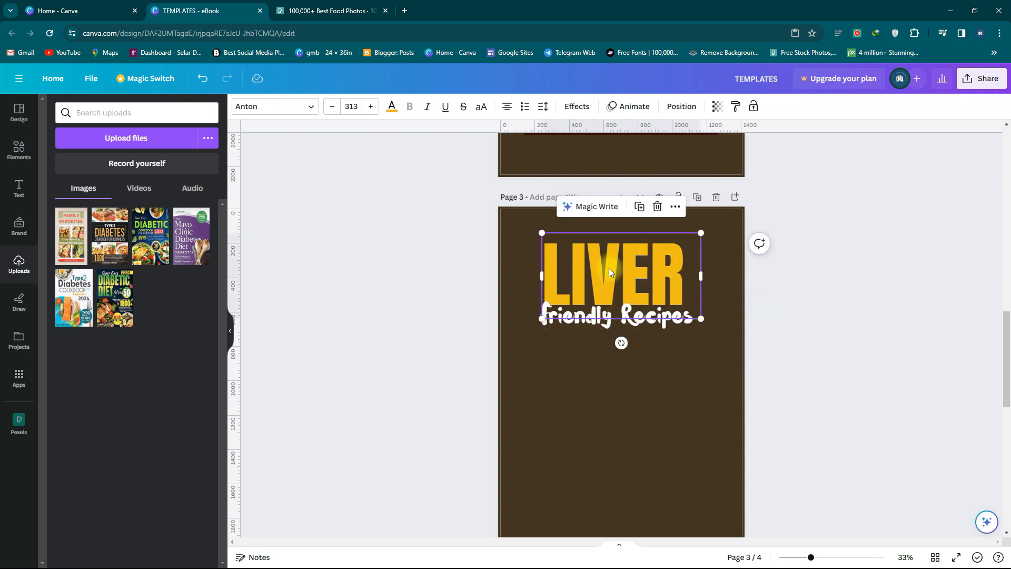
pyautogui.scroll(-4, 636, 328)
pyautogui.scroll(2, 636, 327)
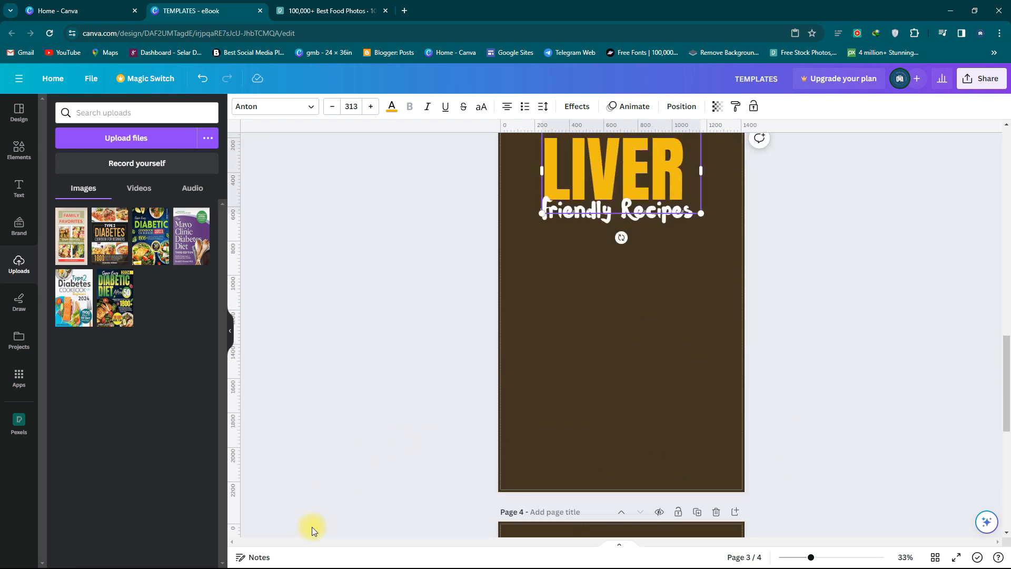
pyautogui.scroll(2, 516, 453)
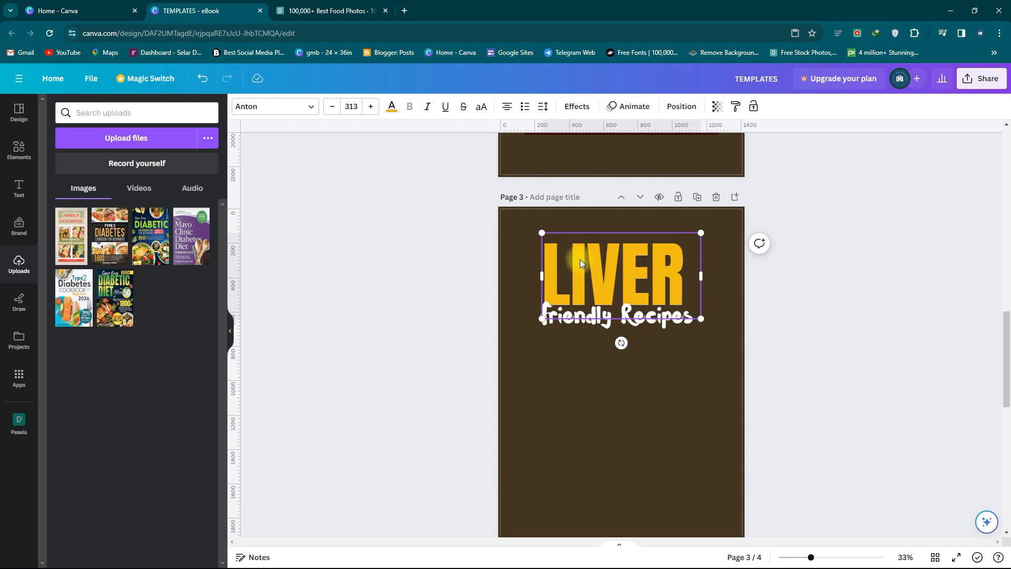
# Turn on the display of margins for the design's pages
pyautogui.click(90, 80)
pyautogui.click(117, 202)
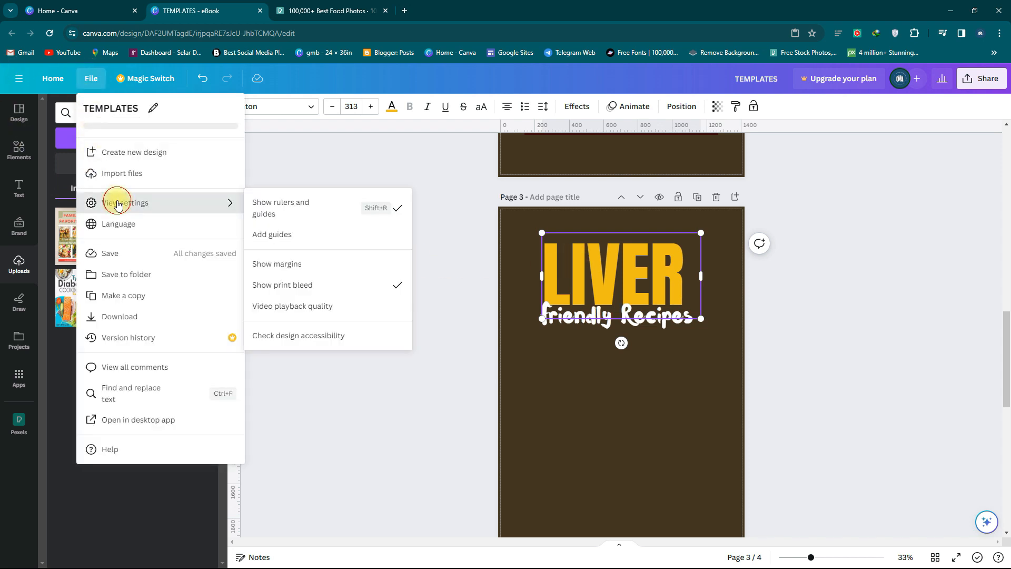
pyautogui.click(274, 265)
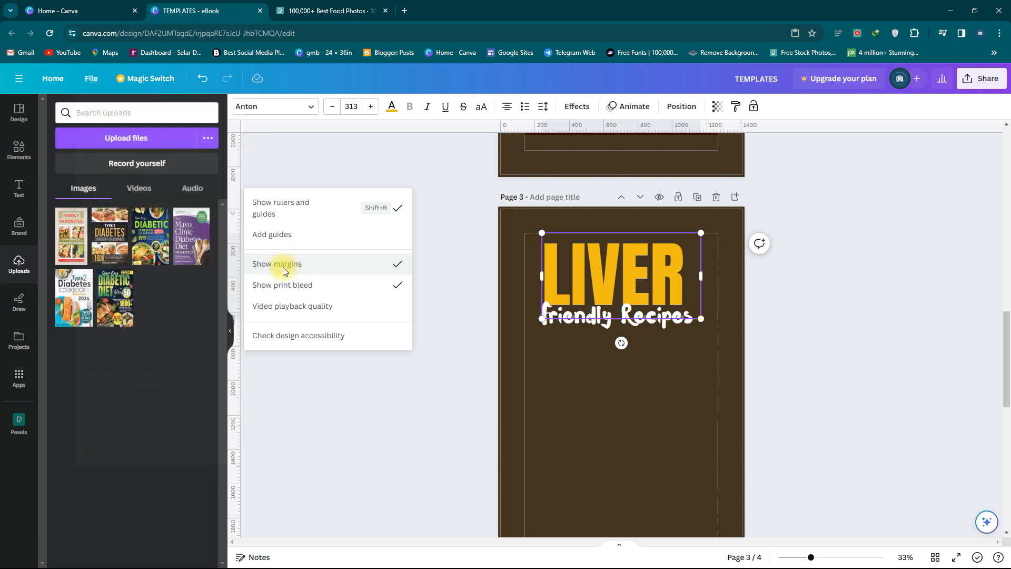
pyautogui.click(592, 396)
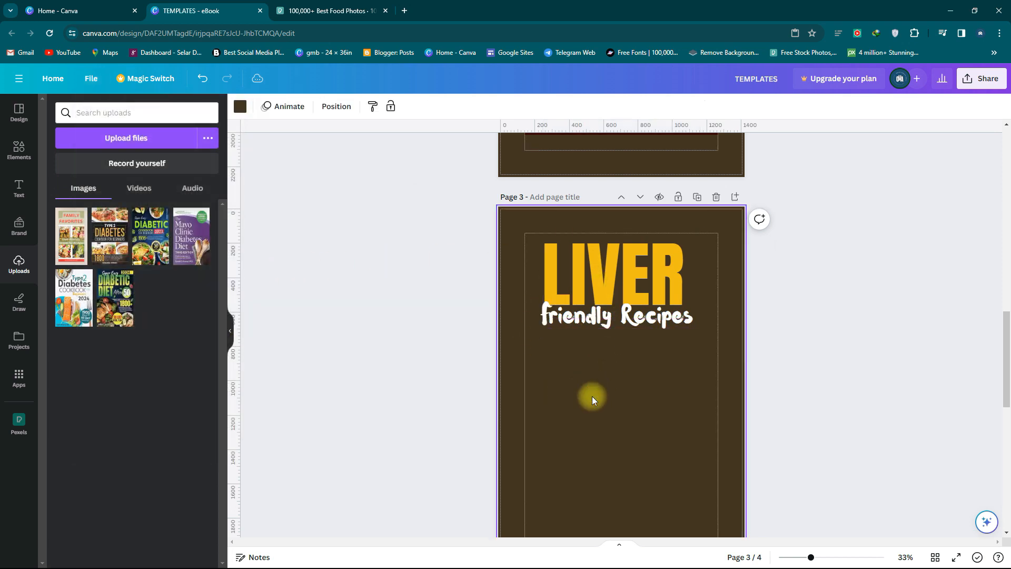
# Move LIVER up to the top margin of page 3 and shift "friendly Recipes" down to the middle of the page
pyautogui.moveTo(603, 256); pyautogui.dragTo(595, 246)
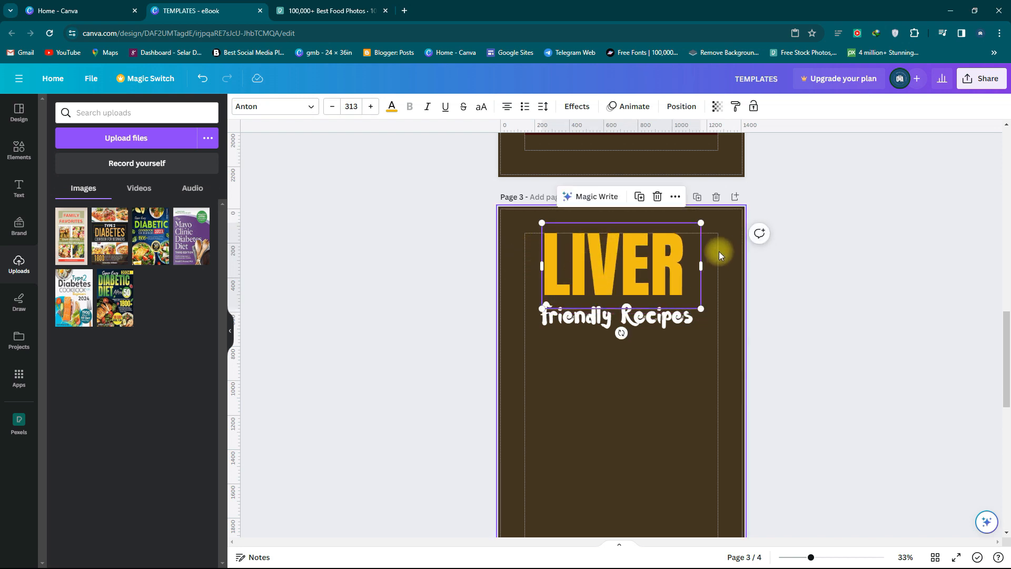
pyautogui.moveTo(578, 266)
pyautogui.mouseDown()
pyautogui.moveTo(577, 275)
pyautogui.moveTo(577, 266)
pyautogui.mouseUp()
pyautogui.moveTo(588, 317); pyautogui.dragTo(606, 443)
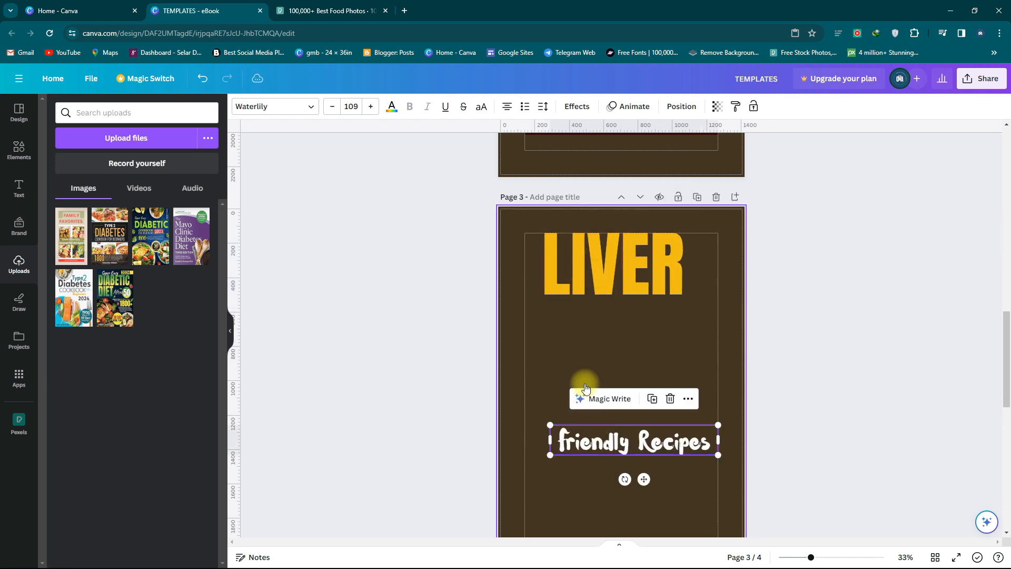
# Align LIVER with page 3's left margin and enlarge it to span the width between both side margins
pyautogui.click(568, 278)
pyautogui.moveTo(566, 278); pyautogui.dragTo(549, 280)
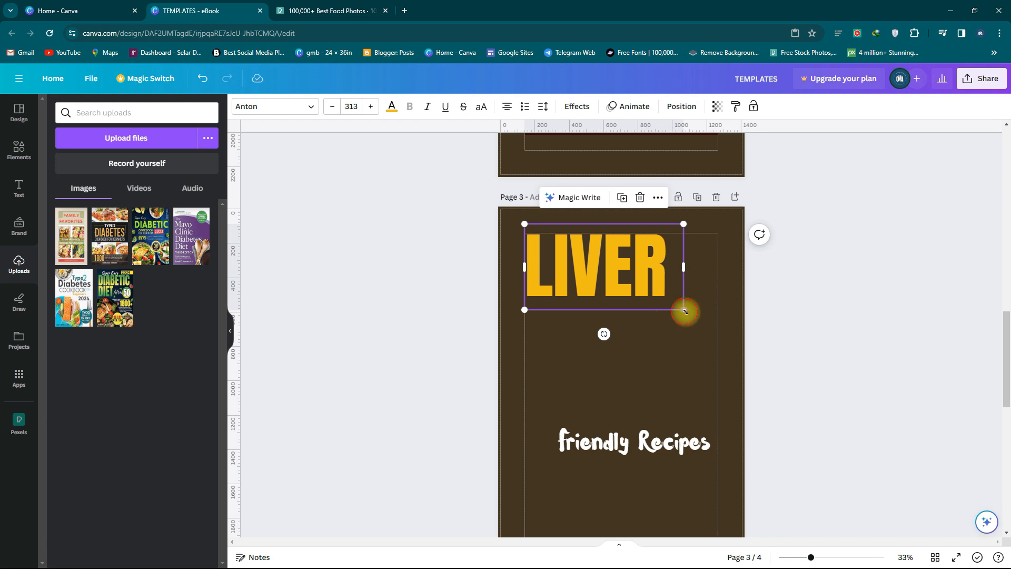
pyautogui.moveTo(683, 310); pyautogui.dragTo(743, 338)
pyautogui.click(725, 383)
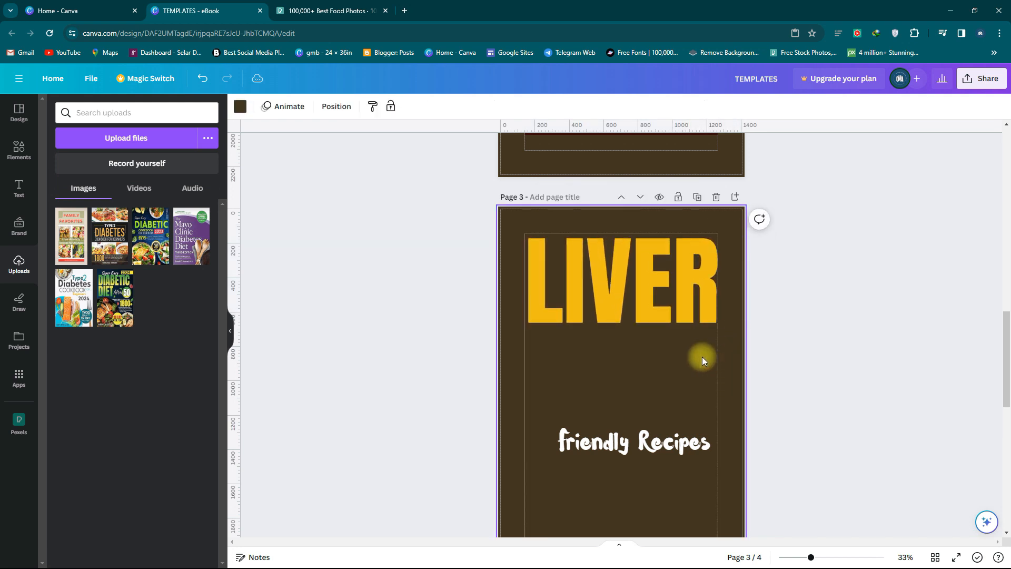
# Move "friendly Recipes" directly beneath LIVER on page 3 and enlarge it to span roughly the width between the side margins
pyautogui.scroll(-5, 702, 359)
pyautogui.scroll(4, 702, 359)
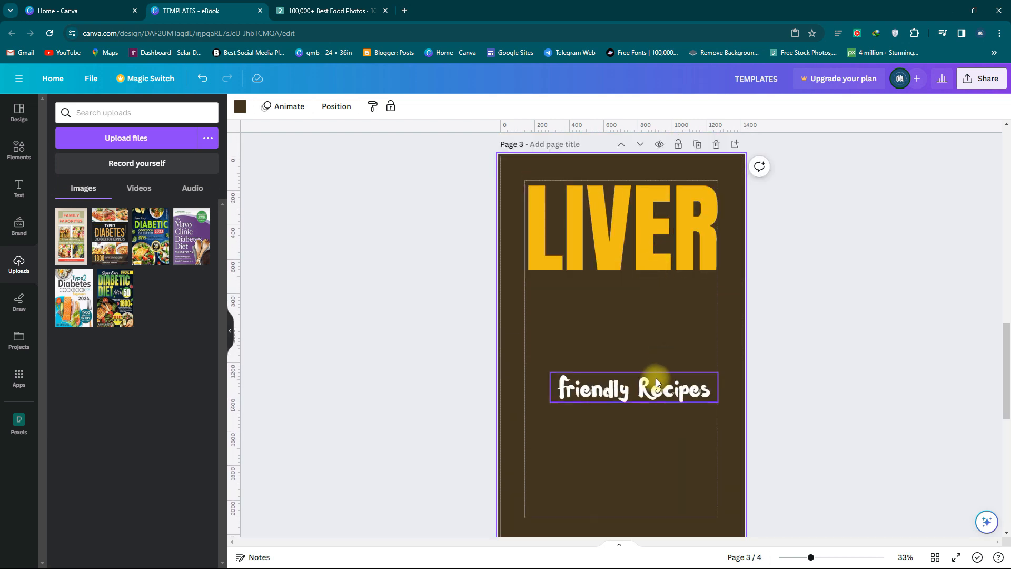
pyautogui.moveTo(627, 396); pyautogui.dragTo(596, 297)
pyautogui.moveTo(687, 304); pyautogui.dragTo(722, 310)
pyautogui.click(727, 327)
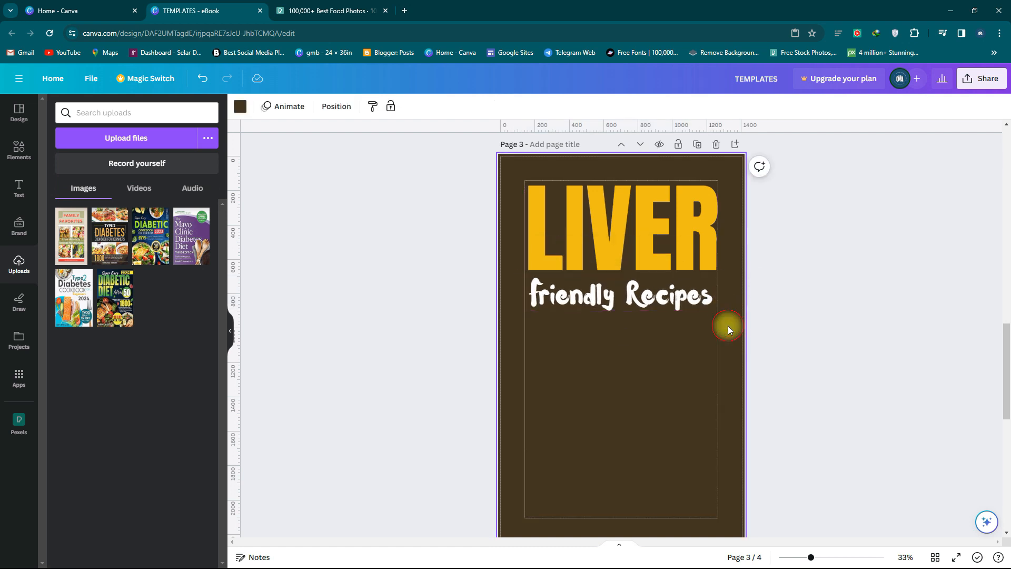
# Move "friendly Recipes" slightly up so that it overlaps the lower edge of LIVER
pyautogui.scroll(1, 727, 325)
pyautogui.scroll(-4, 727, 325)
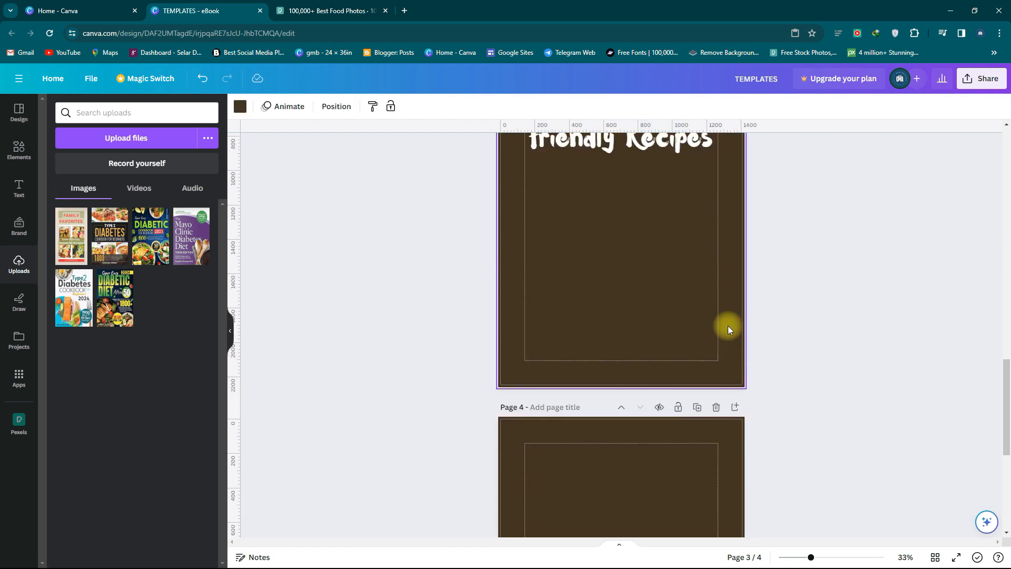
pyautogui.scroll(4, 728, 326)
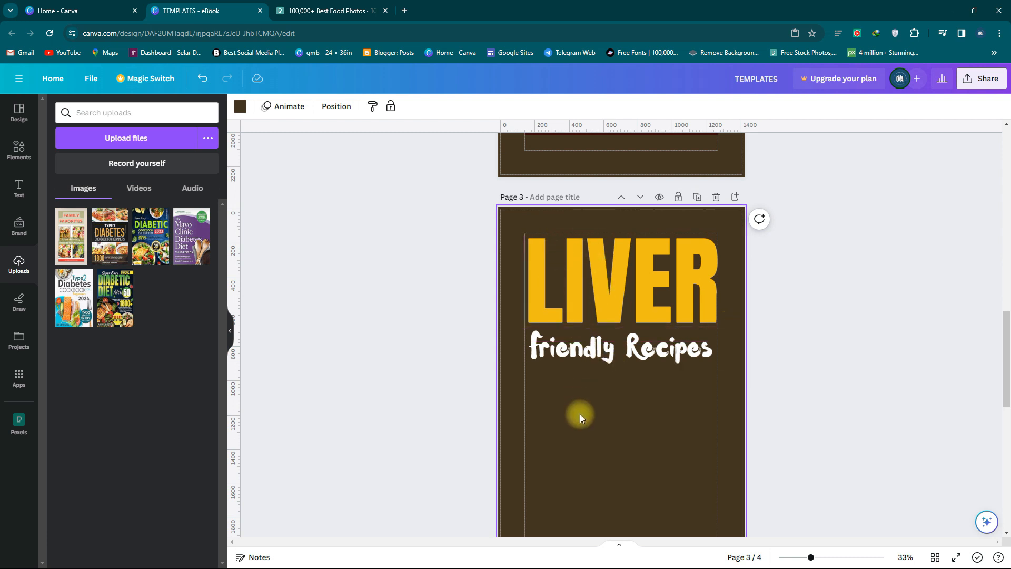
pyautogui.moveTo(587, 340); pyautogui.dragTo(588, 329)
pyautogui.click(631, 387)
pyautogui.scroll(1, 632, 387)
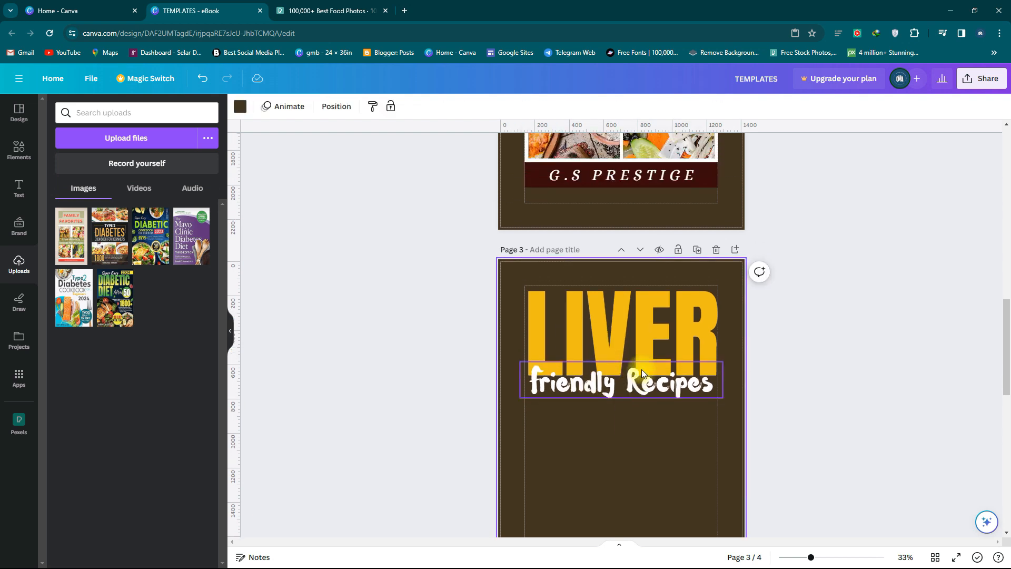
pyautogui.click(581, 324)
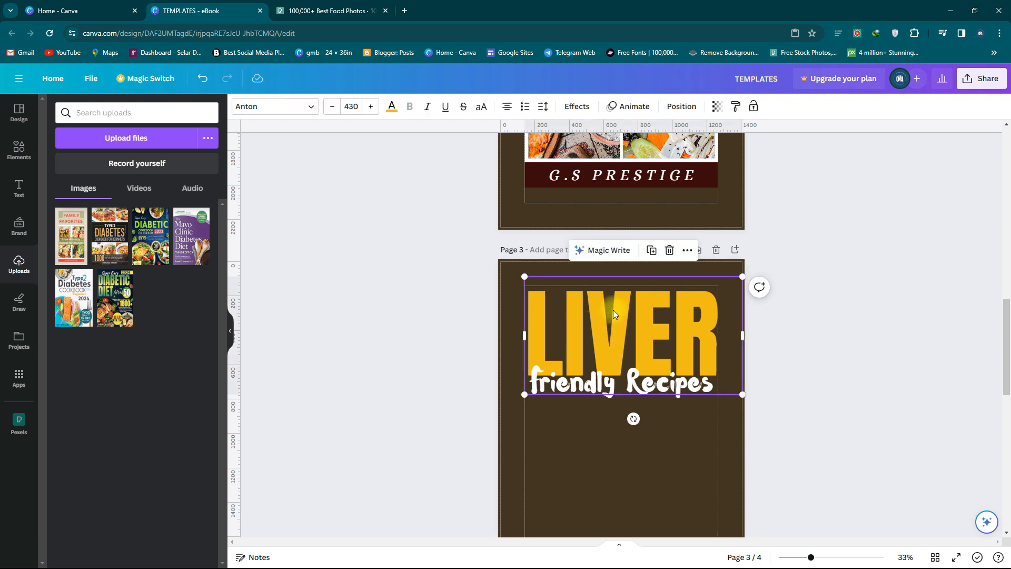
pyautogui.moveTo(627, 315); pyautogui.dragTo(620, 356)
pyautogui.click(583, 432)
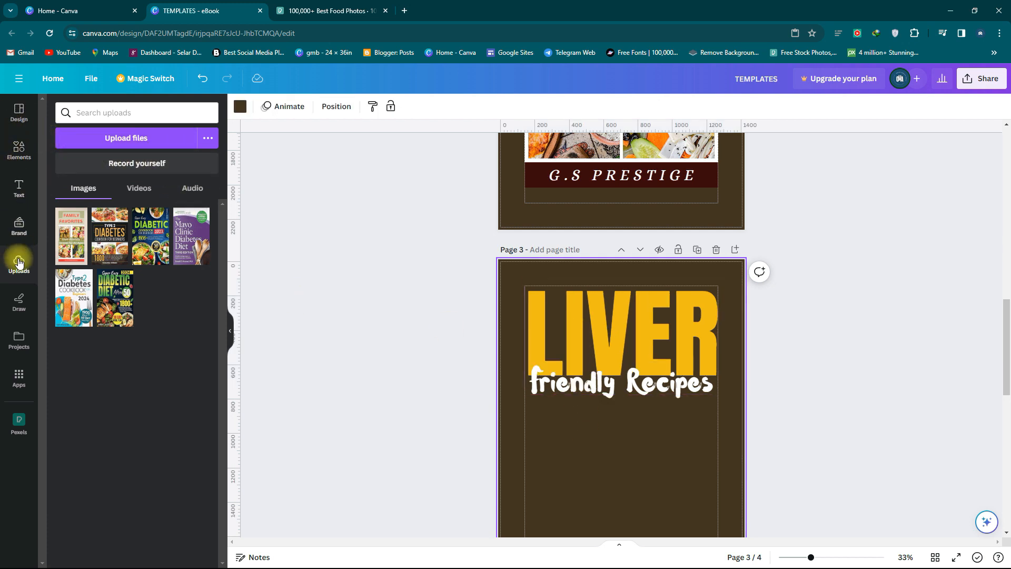
# Search the Canva apps for "gradient" and open the TypeGradient app
pyautogui.click(19, 386)
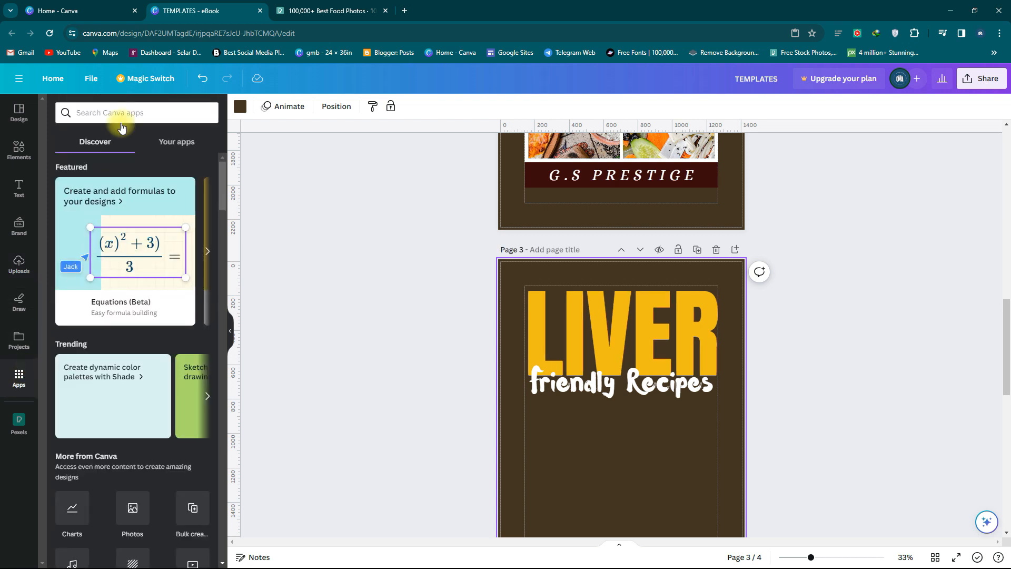
pyautogui.click(92, 112)
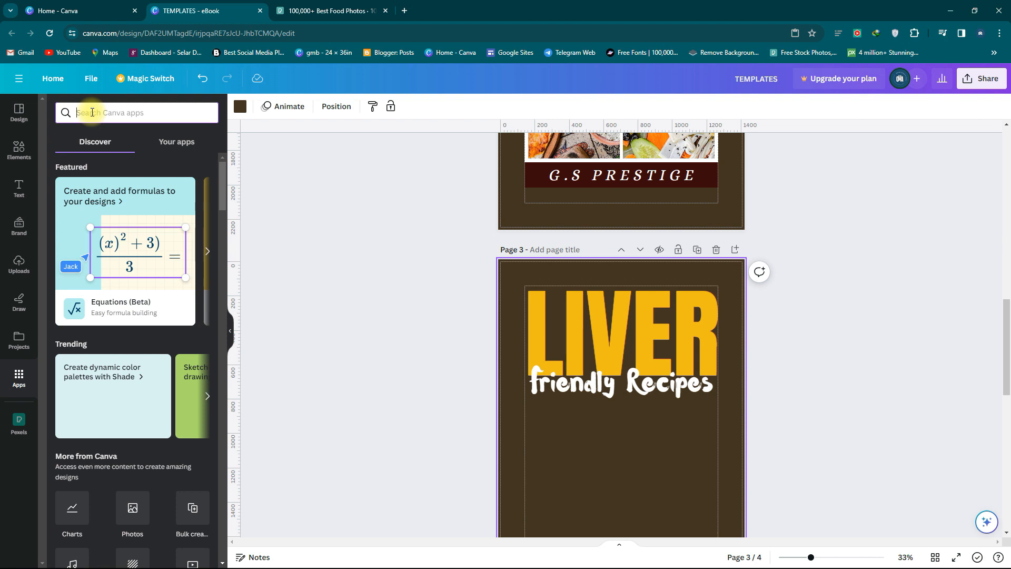
pyautogui.write('gradient')
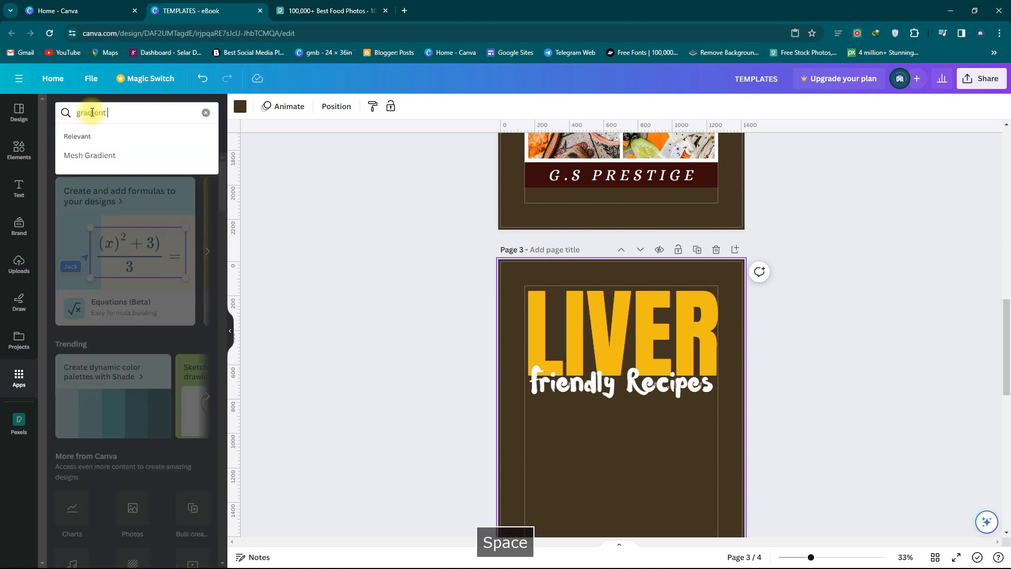
pyautogui.press('Return')
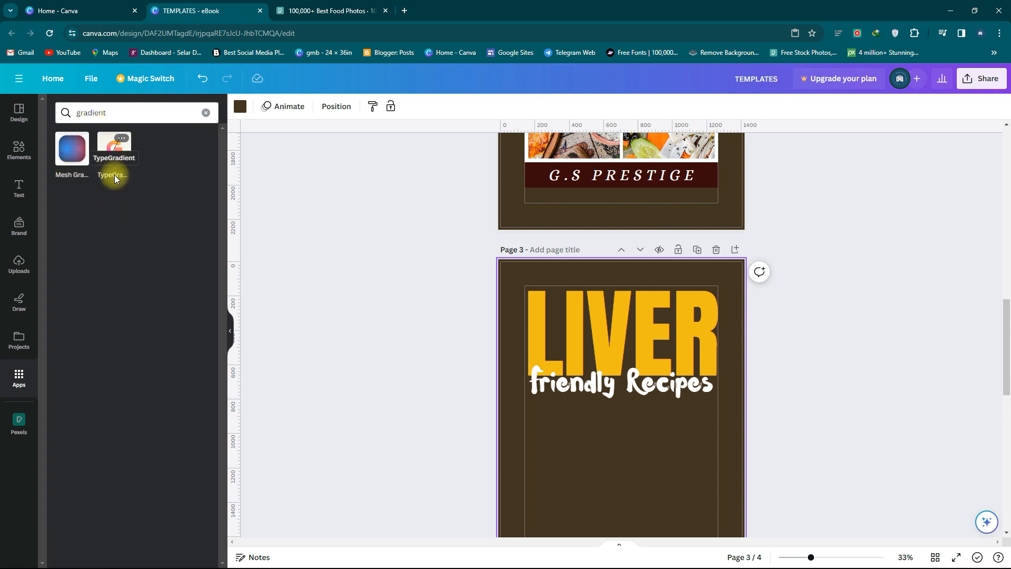
pyautogui.click(106, 143)
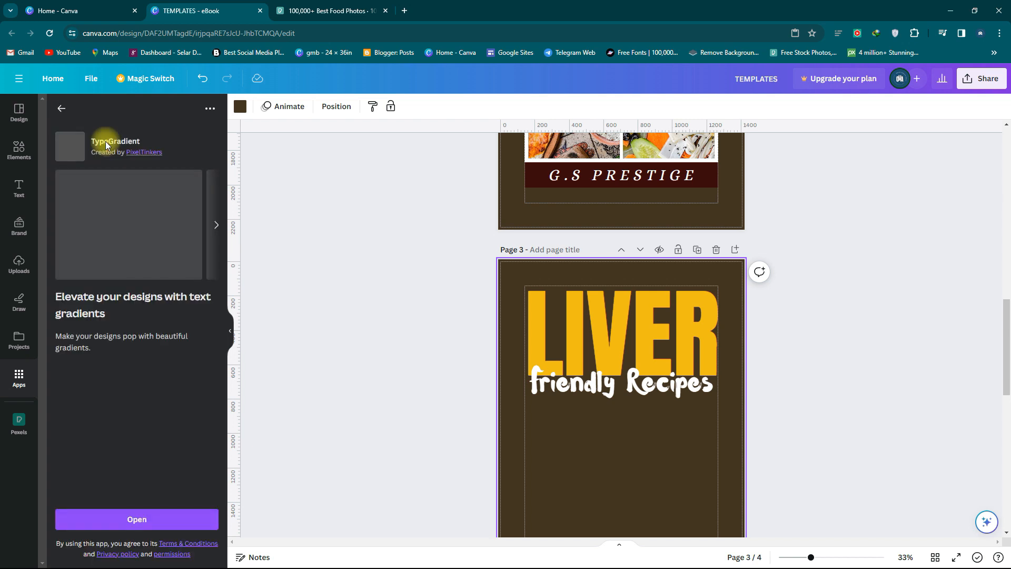
pyautogui.click(120, 515)
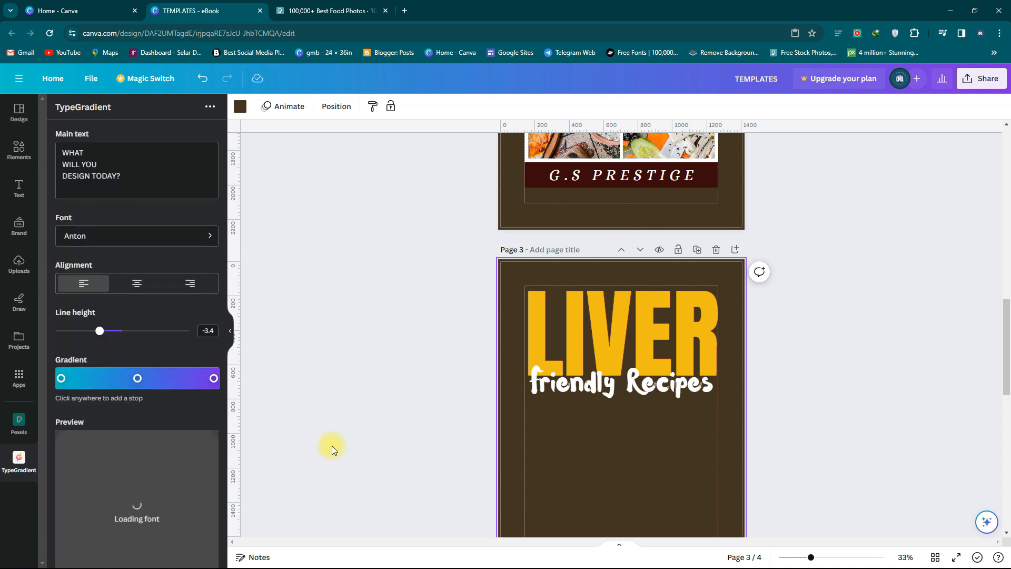
pyautogui.scroll(-2, 197, 444)
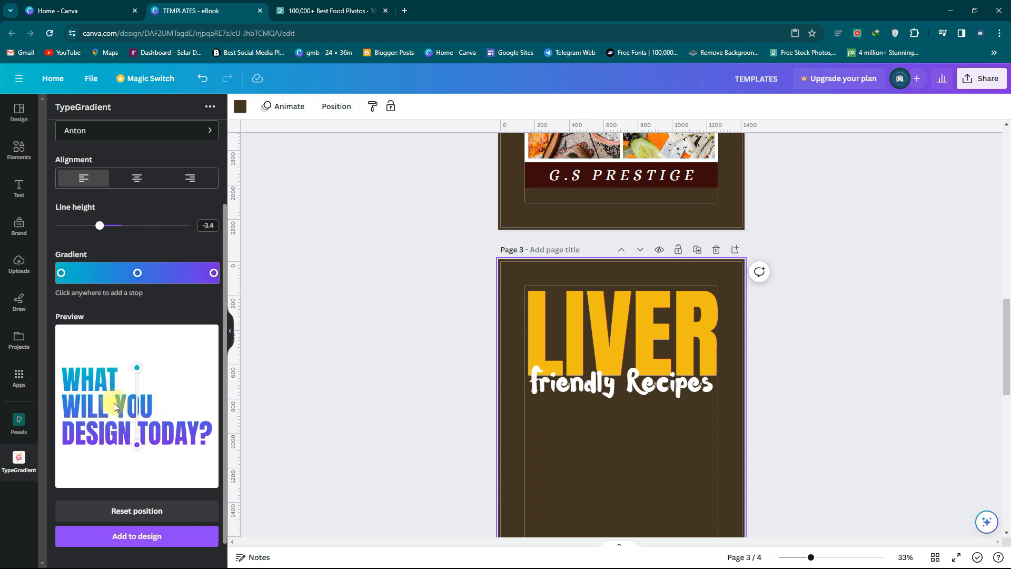
pyautogui.scroll(2, 114, 402)
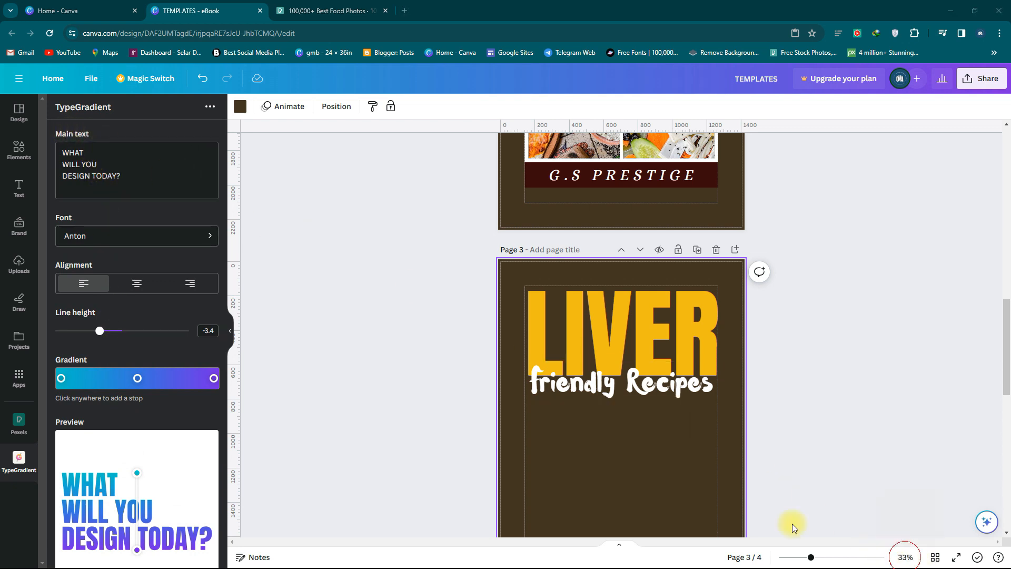
pyautogui.moveTo(87, 126); pyautogui.dragTo(37, 138)
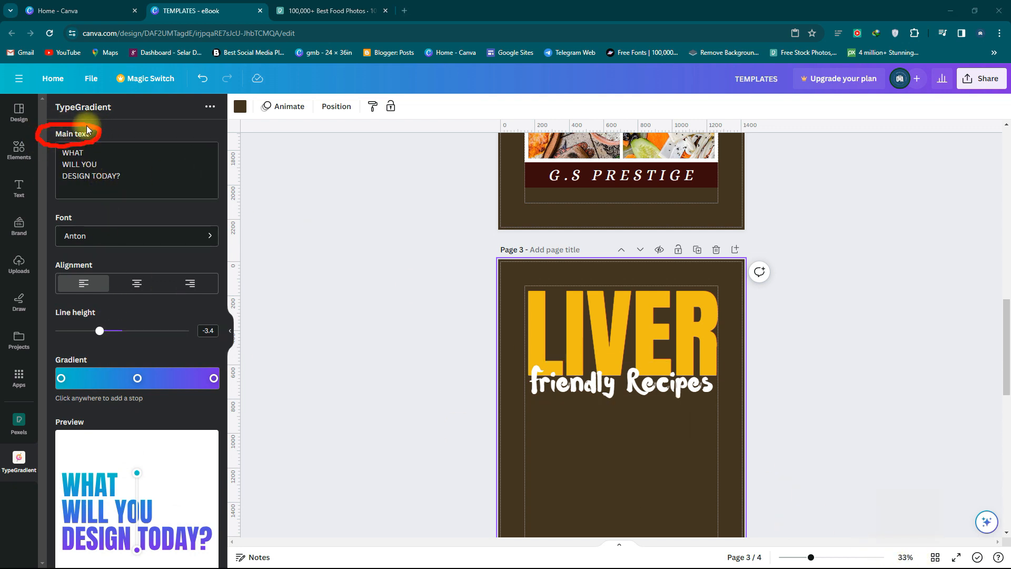
pyautogui.moveTo(71, 203); pyautogui.dragTo(36, 212)
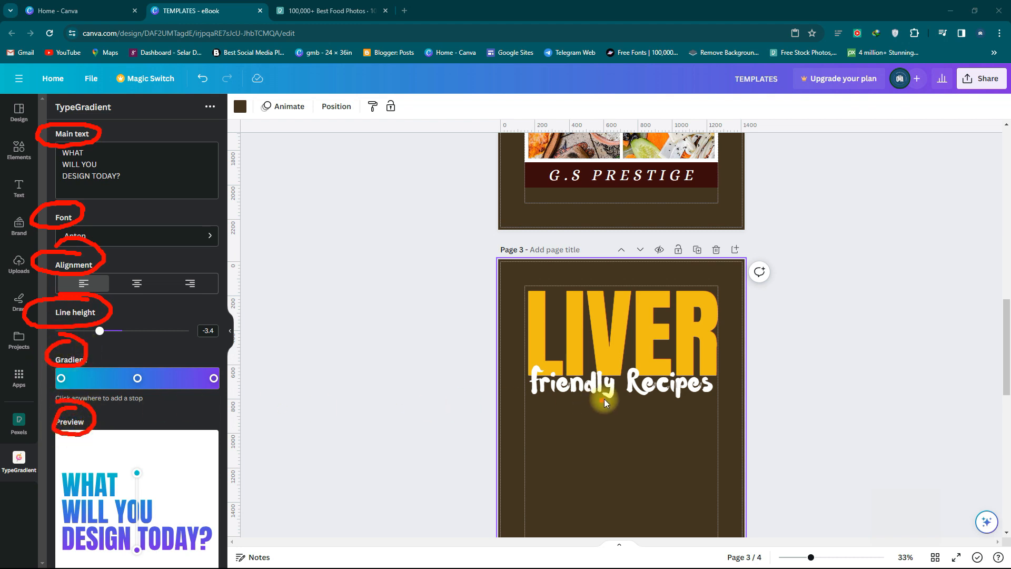
pyautogui.moveTo(513, 280); pyautogui.dragTo(712, 270)
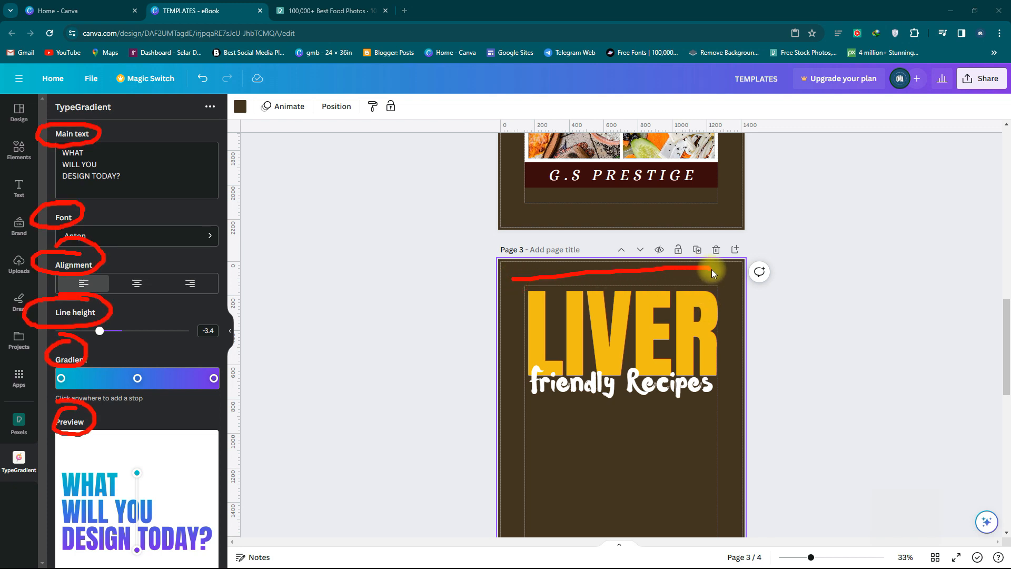
pyautogui.moveTo(723, 362)
pyautogui.mouseDown()
pyautogui.moveTo(658, 388)
pyautogui.moveTo(523, 369)
pyautogui.moveTo(514, 277)
pyautogui.mouseUp()
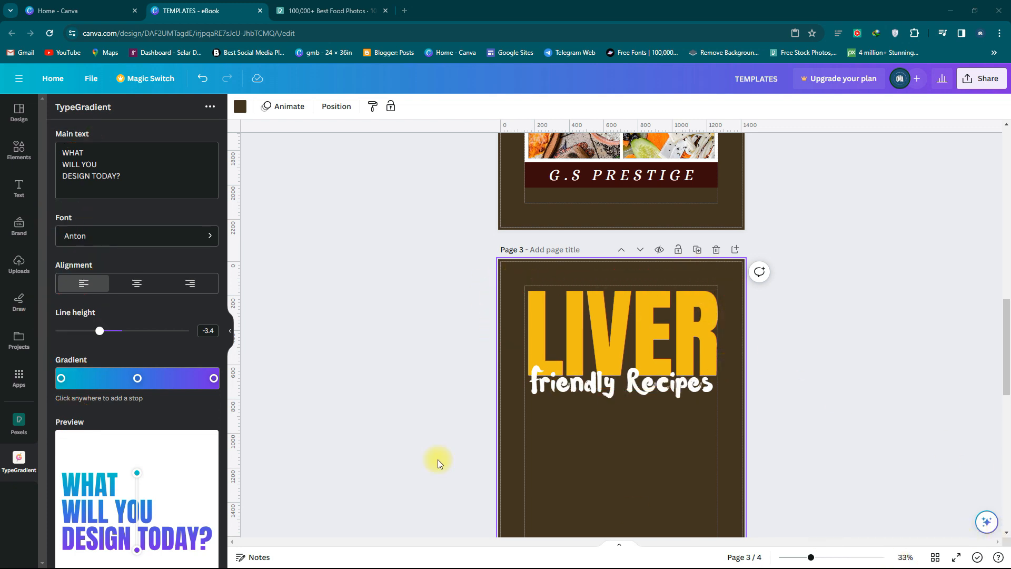
# Replace TypeGradient's sample main text with LIVER in capital letters
pyautogui.moveTo(128, 180); pyautogui.dragTo(39, 144)
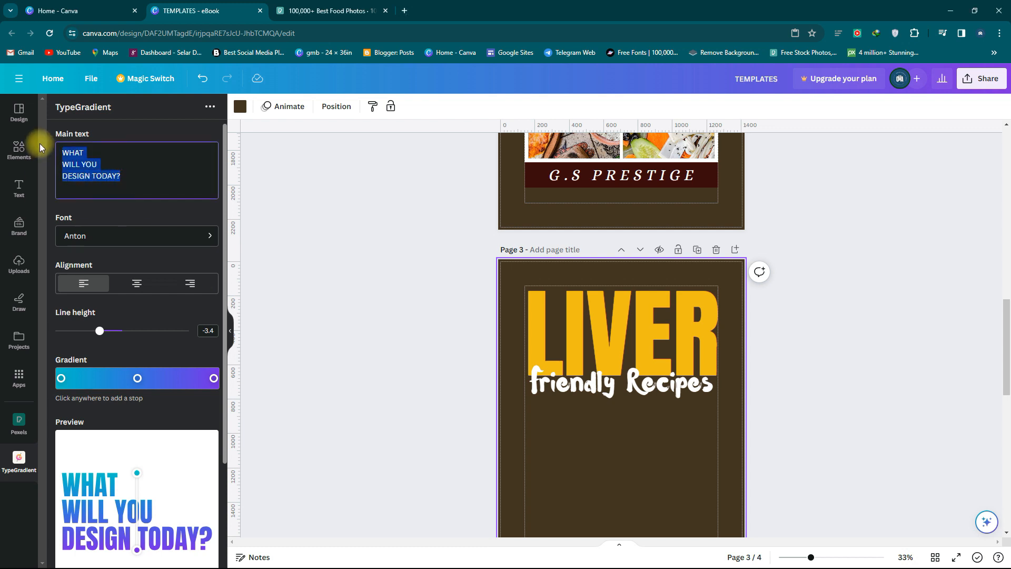
pyautogui.press('BackSpace')
pyautogui.write('liver')
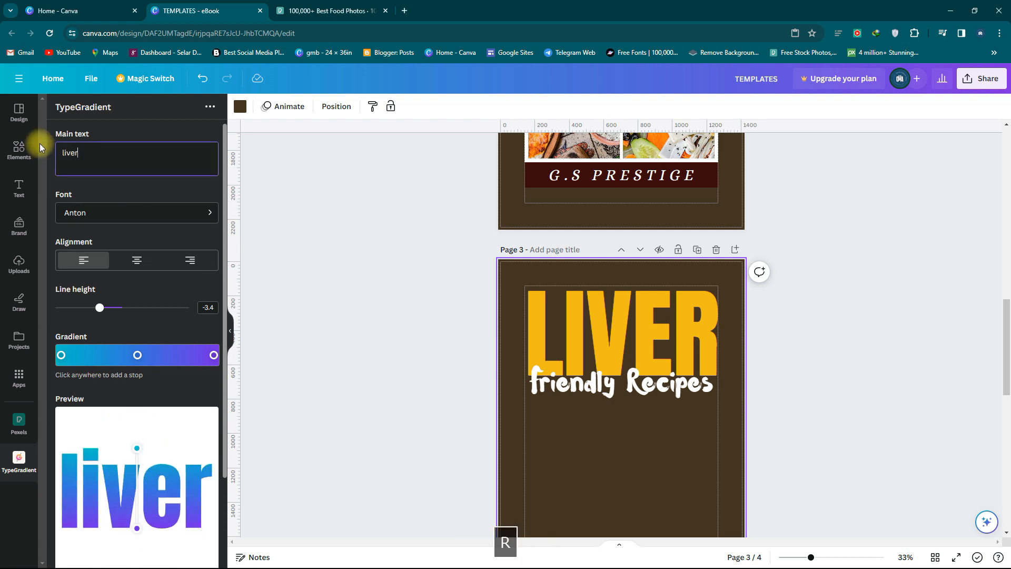
pyautogui.press('BackSpace')
pyautogui.press('BackSpace')
pyautogui.press('BackSpace')
pyautogui.press('BackSpace')
pyautogui.press('BackSpace')
pyautogui.press('BackSpace')
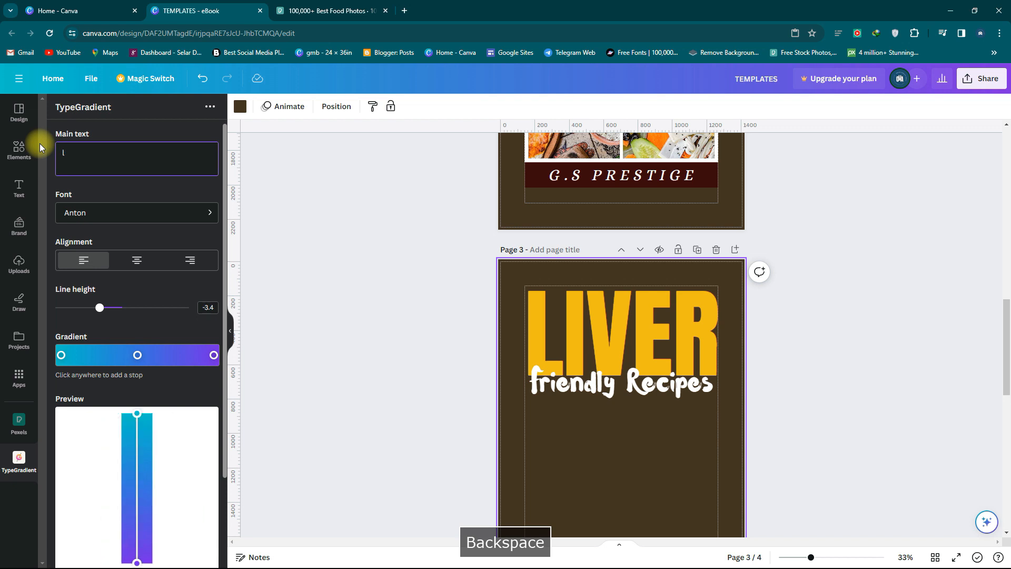
pyautogui.press('capslock')
pyautogui.write('LIVER')
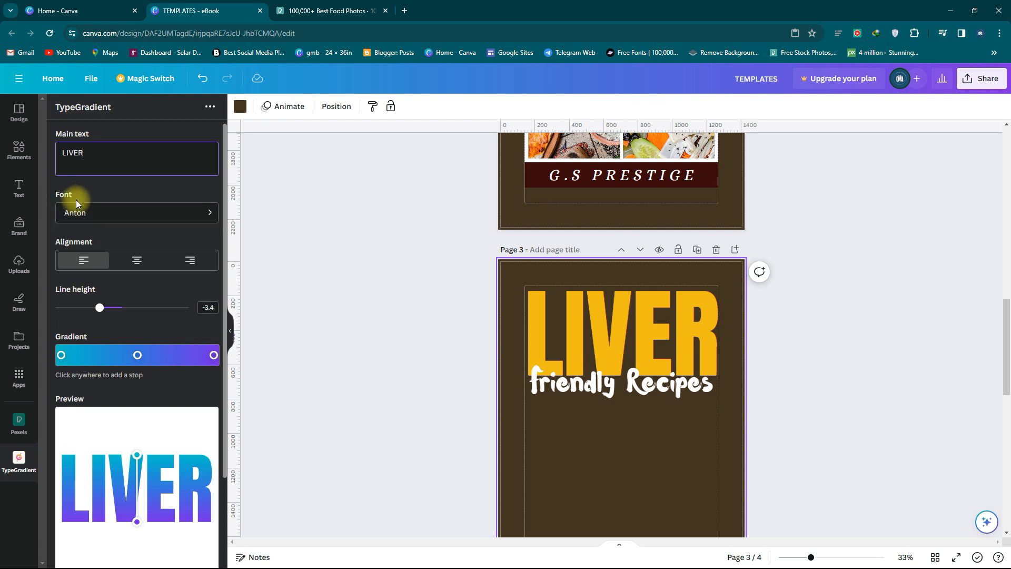
# Center the alignment of the gradient LIVER text and set its line height to -1.4
pyautogui.click(137, 259)
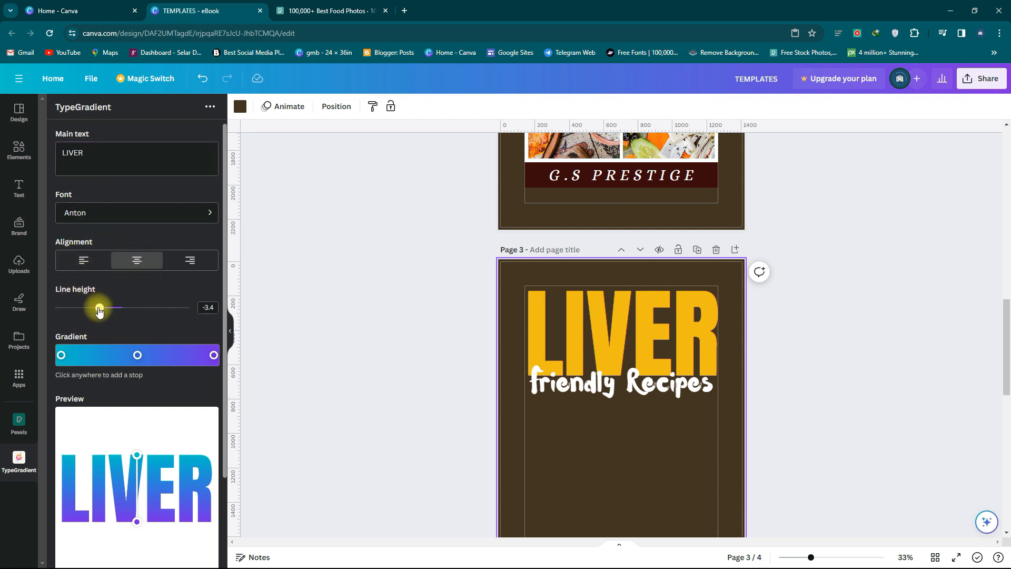
pyautogui.moveTo(100, 311)
pyautogui.mouseDown()
pyautogui.moveTo(126, 310)
pyautogui.moveTo(112, 311)
pyautogui.mouseUp()
pyautogui.scroll(-2, 130, 306)
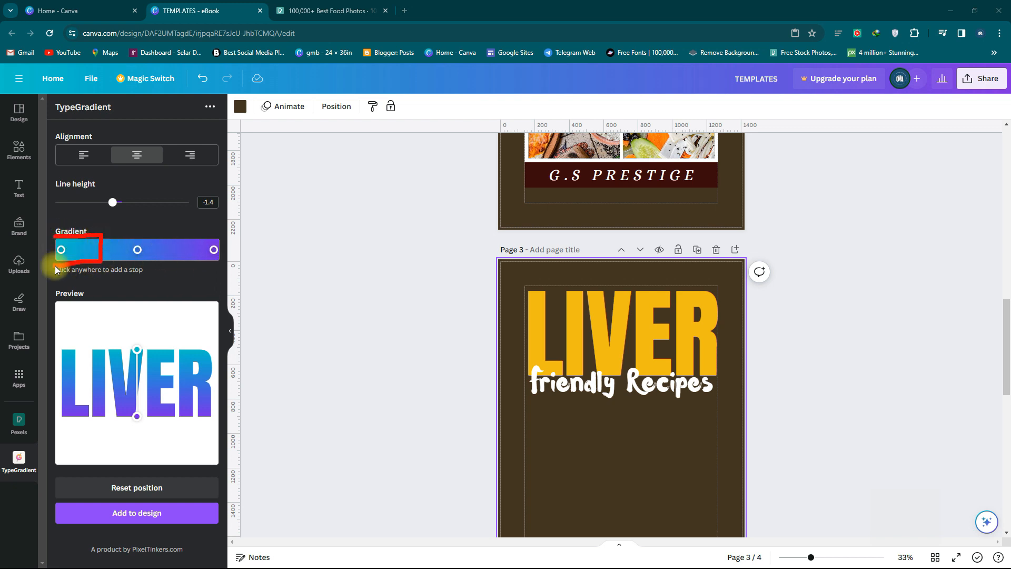
pyautogui.moveTo(116, 233); pyautogui.dragTo(131, 266)
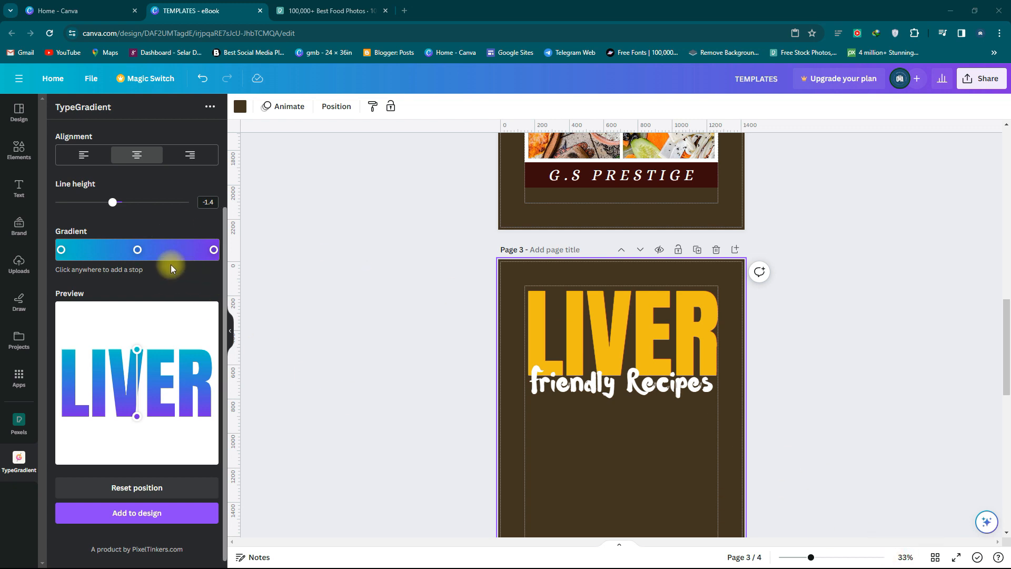
# Slide the gradient's middle stop onto the end stop and set the starting stop's color to red-orange #dc3804
pyautogui.moveTo(136, 249); pyautogui.dragTo(214, 249)
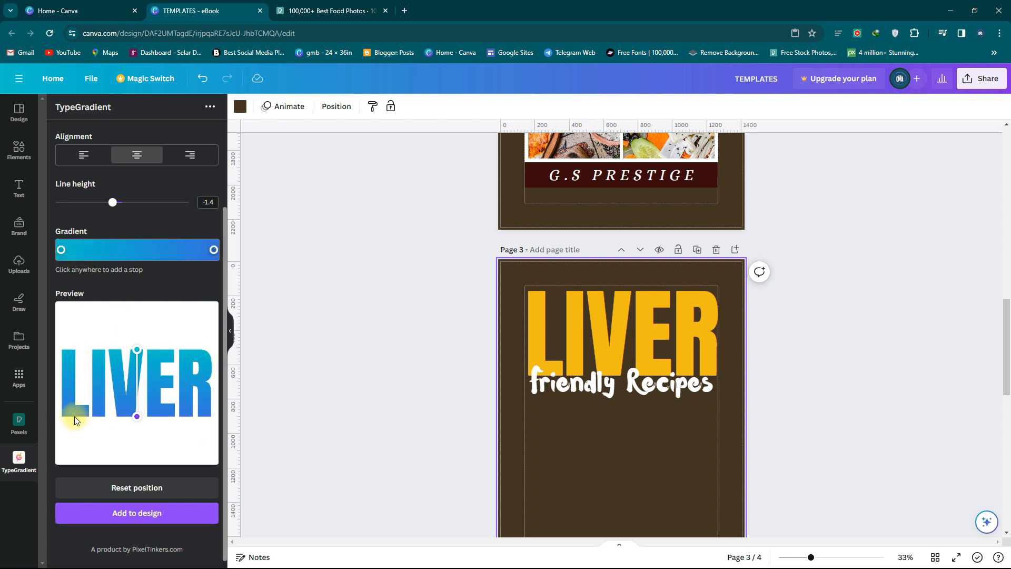
pyautogui.click(62, 251)
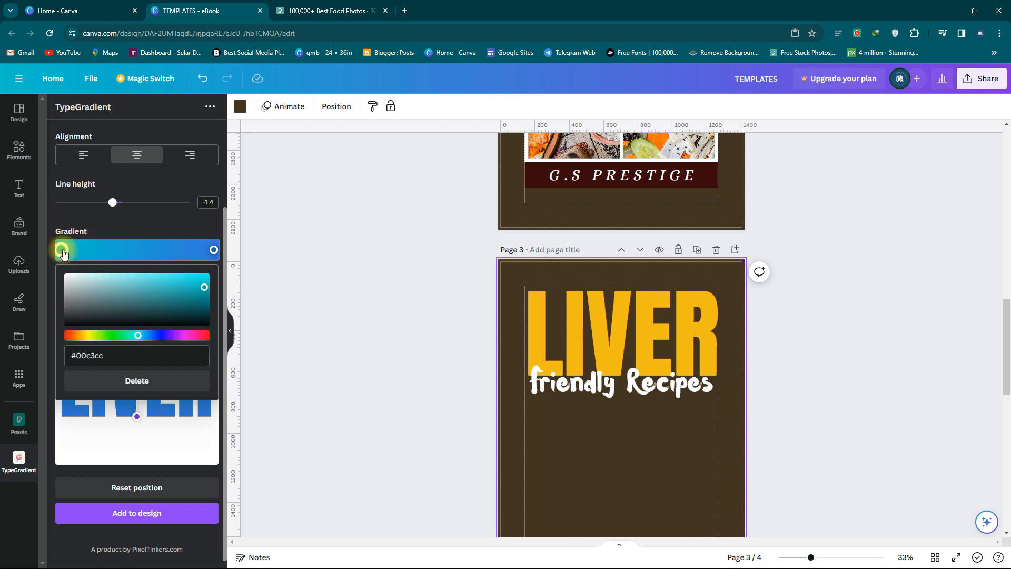
pyautogui.click(73, 335)
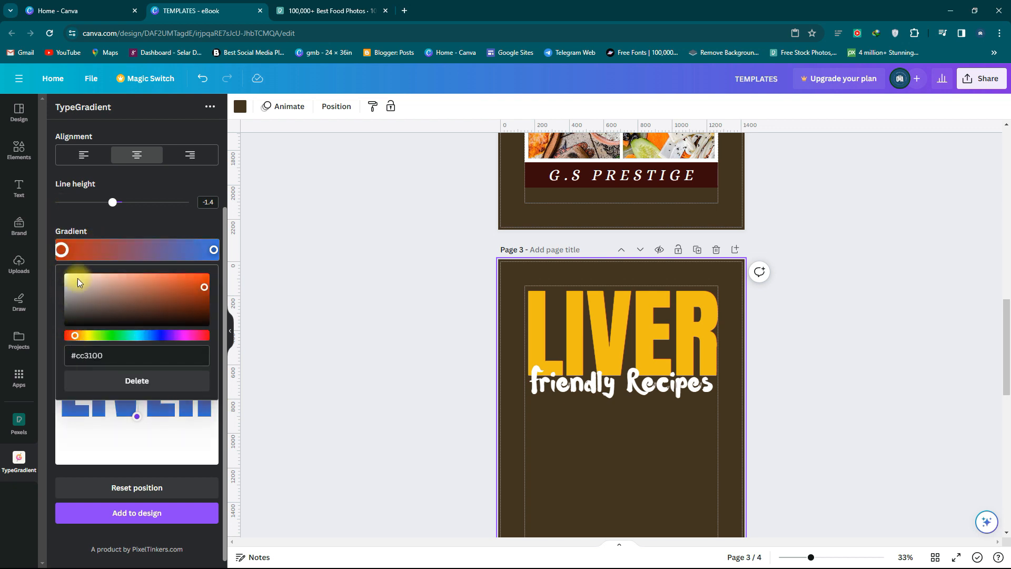
pyautogui.moveTo(204, 286); pyautogui.dragTo(202, 285)
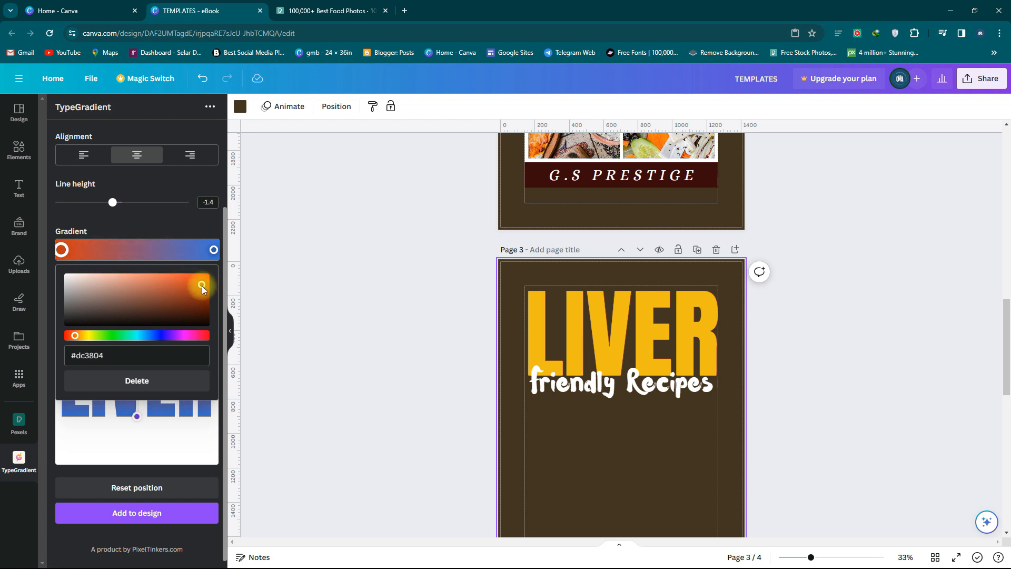
pyautogui.click(154, 226)
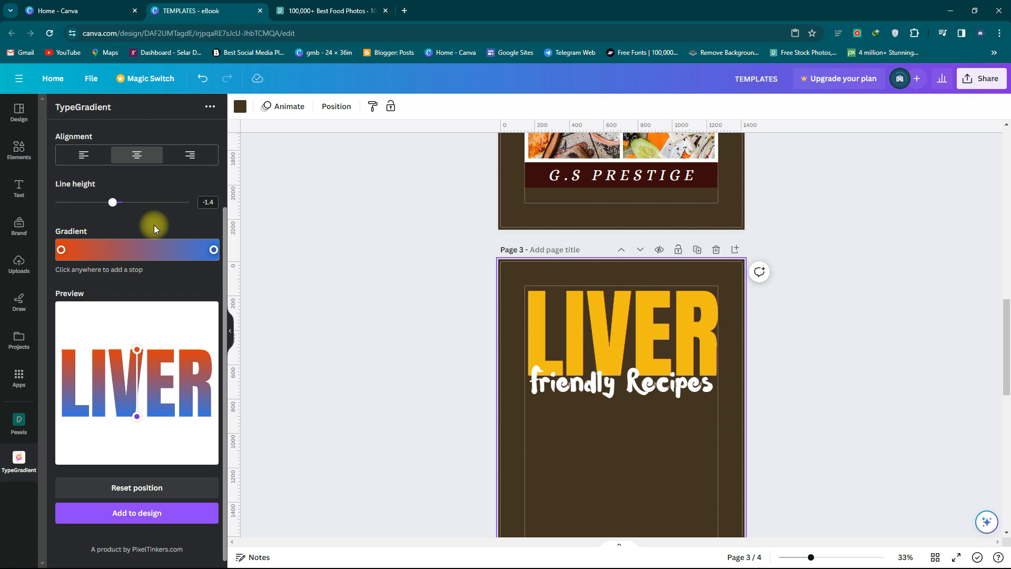
# Set the color of the uppermost stop at the gradient's end to golden yellow #e9ab0b
pyautogui.click(212, 251)
pyautogui.click(85, 336)
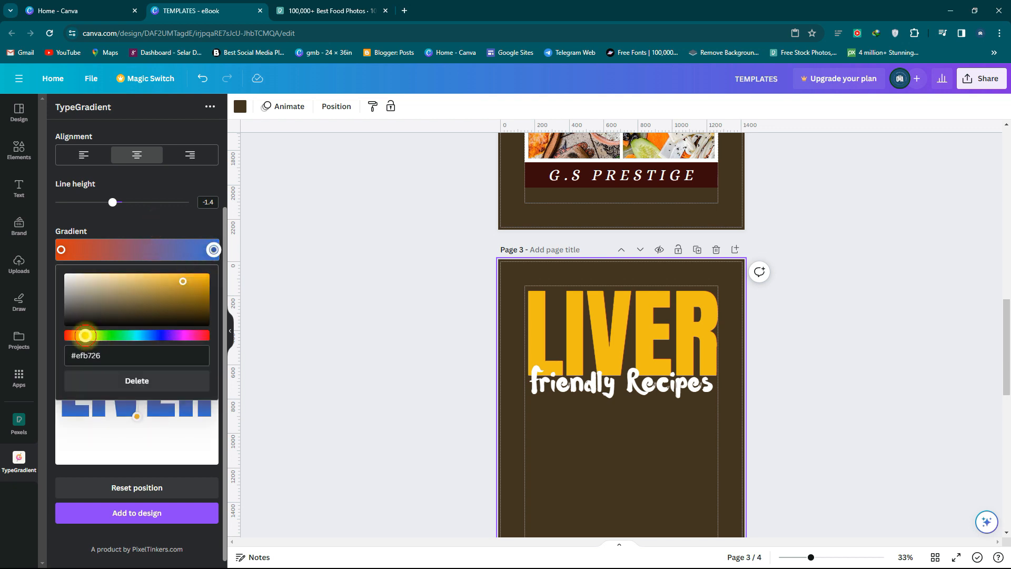
pyautogui.moveTo(169, 283); pyautogui.dragTo(198, 282)
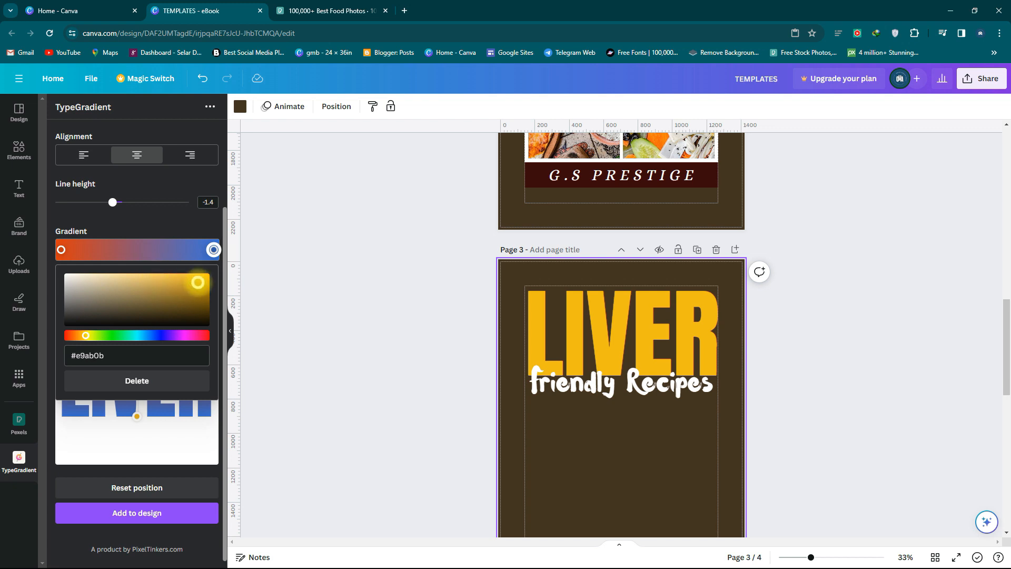
pyautogui.click(174, 227)
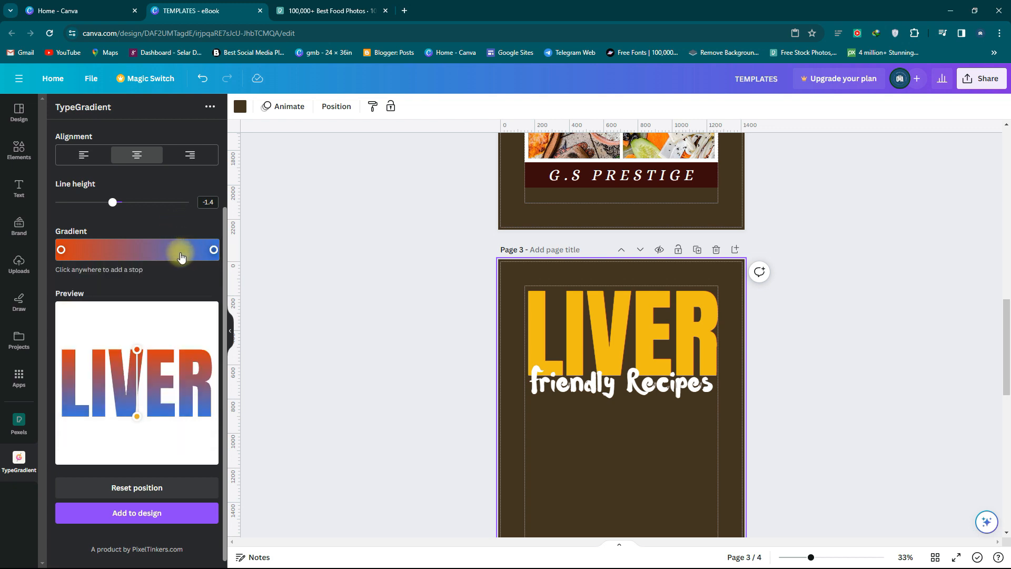
# Set the color of the second stop at the gradient's yellow end to bright yellow #ffe816
pyautogui.click(210, 251)
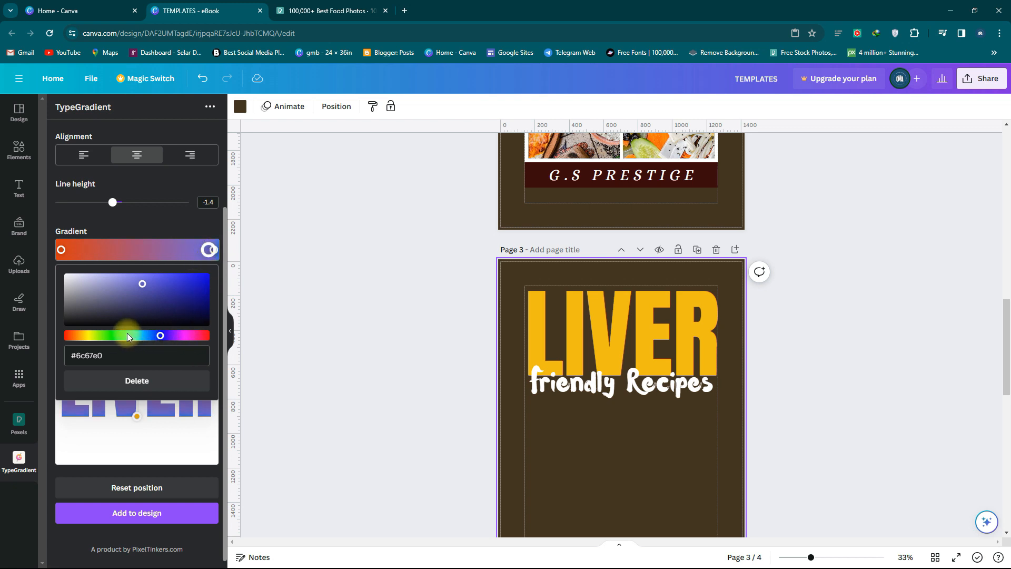
pyautogui.click(89, 334)
pyautogui.click(193, 275)
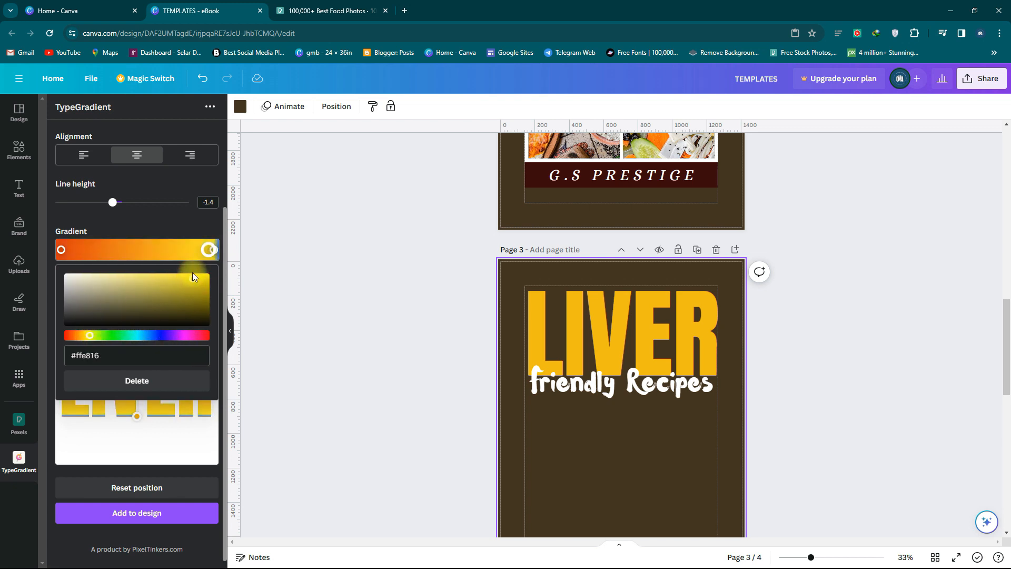
pyautogui.click(184, 216)
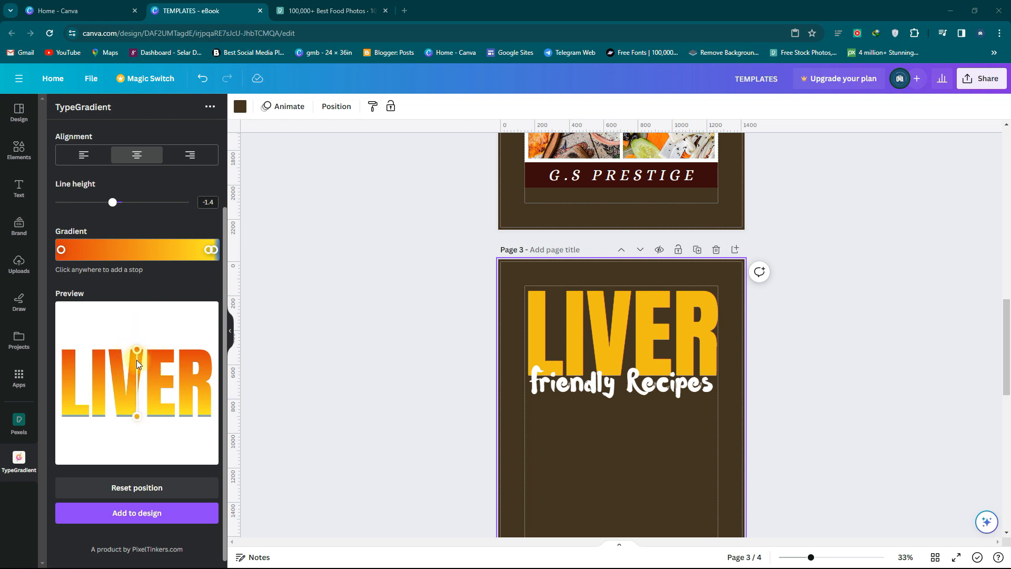
# Shift both gradient handles lower on the LIVER preview so red-orange covers more of the letters, and add the text to the design
pyautogui.moveTo(137, 349)
pyautogui.mouseDown()
pyautogui.moveTo(75, 376)
pyautogui.moveTo(80, 411)
pyautogui.moveTo(130, 421)
pyautogui.moveTo(168, 413)
pyautogui.moveTo(153, 377)
pyautogui.moveTo(135, 376)
pyautogui.moveTo(96, 389)
pyautogui.moveTo(72, 418)
pyautogui.moveTo(104, 445)
pyautogui.moveTo(137, 431)
pyautogui.moveTo(148, 397)
pyautogui.moveTo(137, 394)
pyautogui.moveTo(136, 431)
pyautogui.mouseUp()
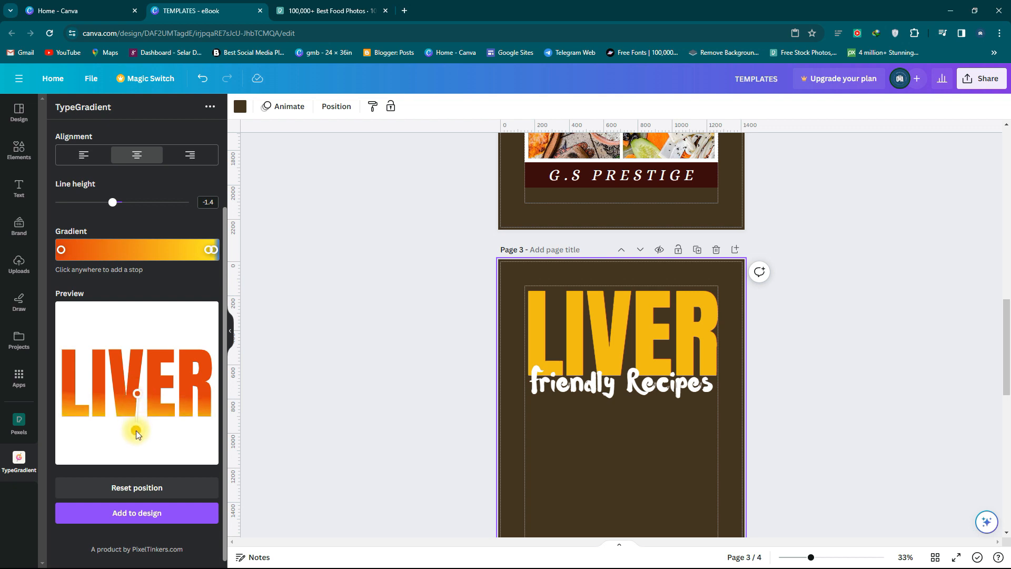
pyautogui.moveTo(134, 387); pyautogui.dragTo(137, 374)
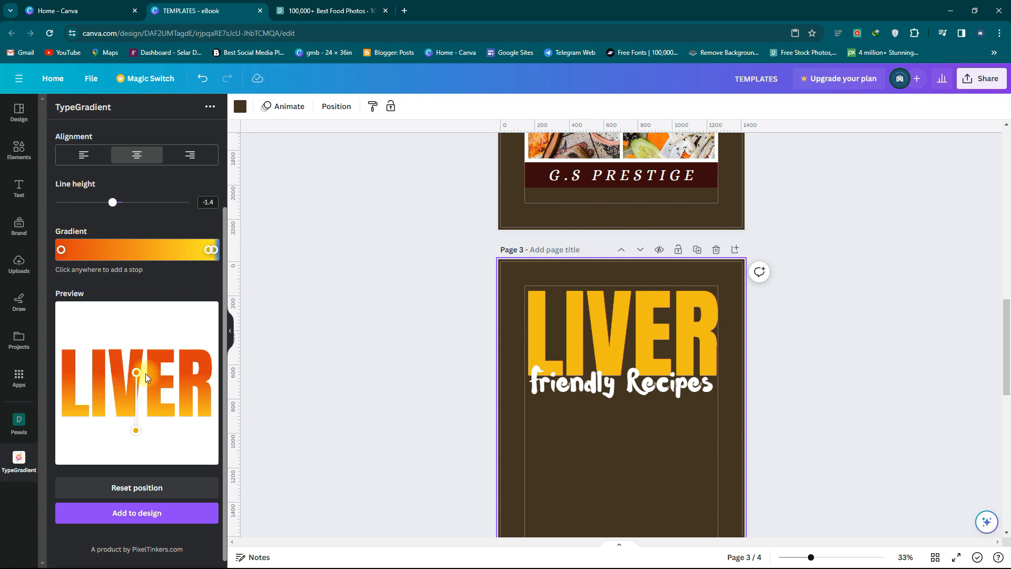
pyautogui.click(127, 518)
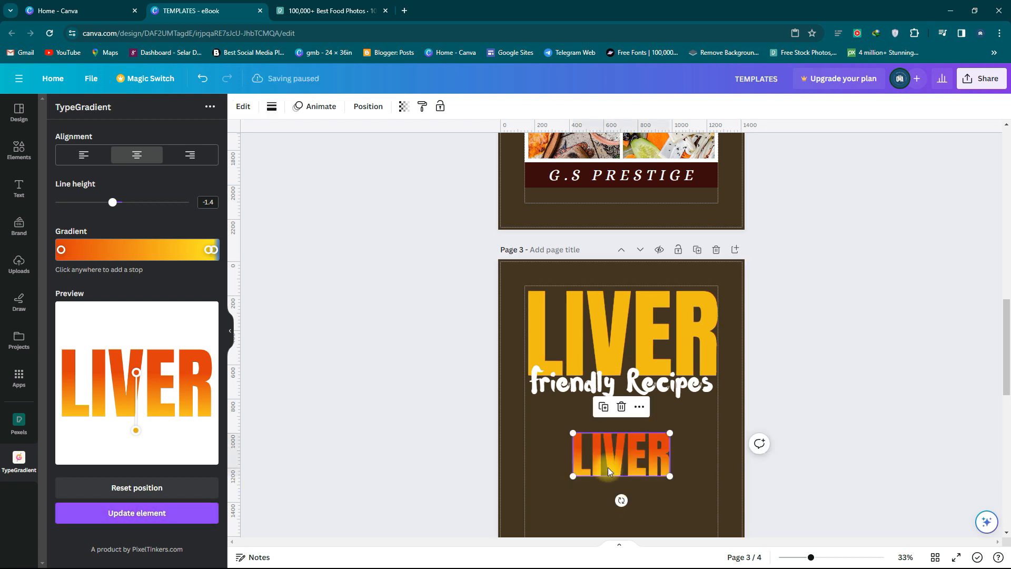
# Delete the plain yellow LIVER and enlarge the gradient LIVER to fill the margin width at page 3's upper edge
pyautogui.click(594, 321)
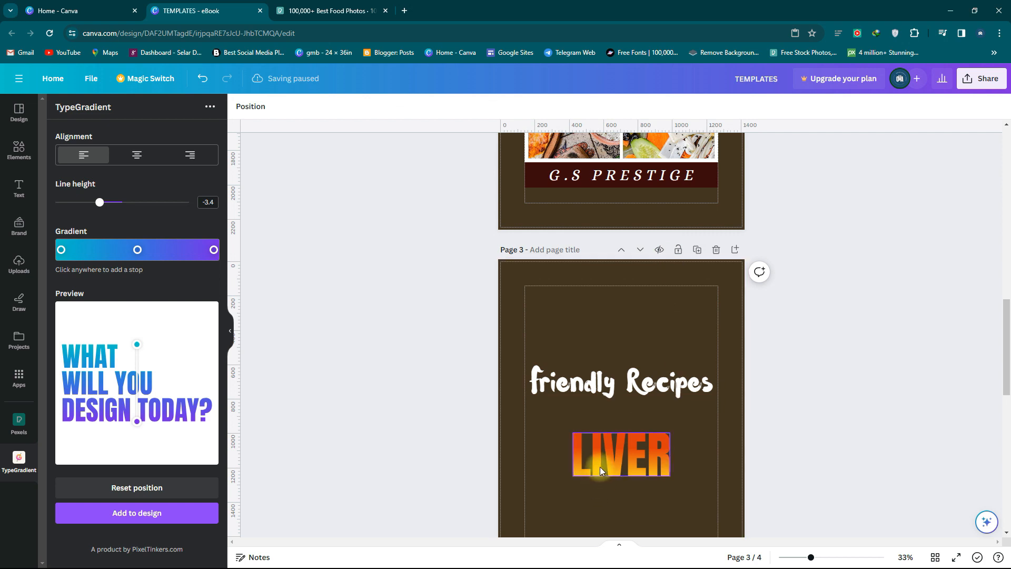
pyautogui.moveTo(600, 463); pyautogui.dragTo(552, 322)
pyautogui.moveTo(618, 327); pyautogui.dragTo(719, 357)
pyautogui.click(681, 444)
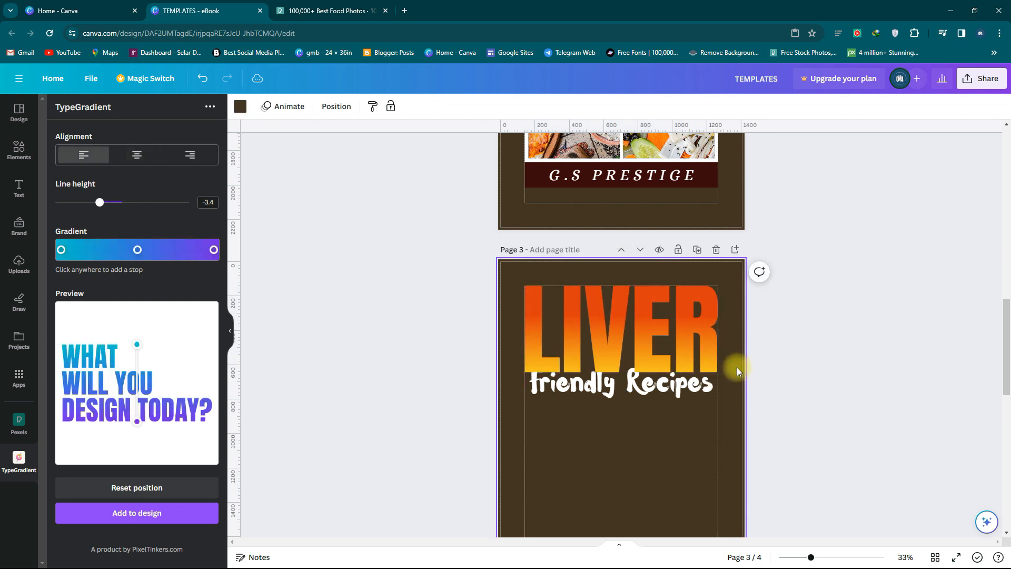
# Reposition the Friendly Recipes text just below the gradient LIVER on page 3
pyautogui.moveTo(636, 385); pyautogui.dragTo(635, 377)
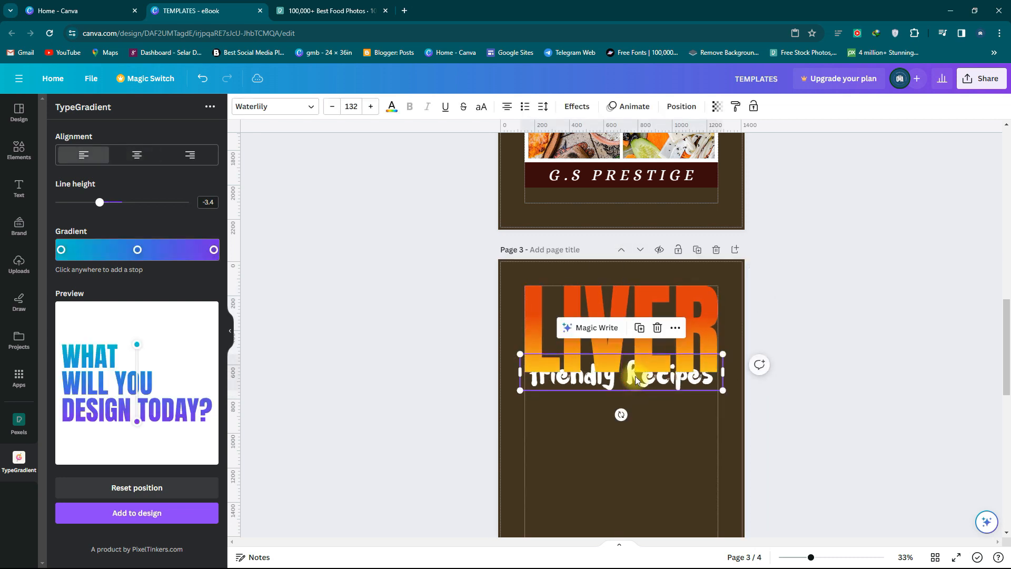
pyautogui.click(727, 412)
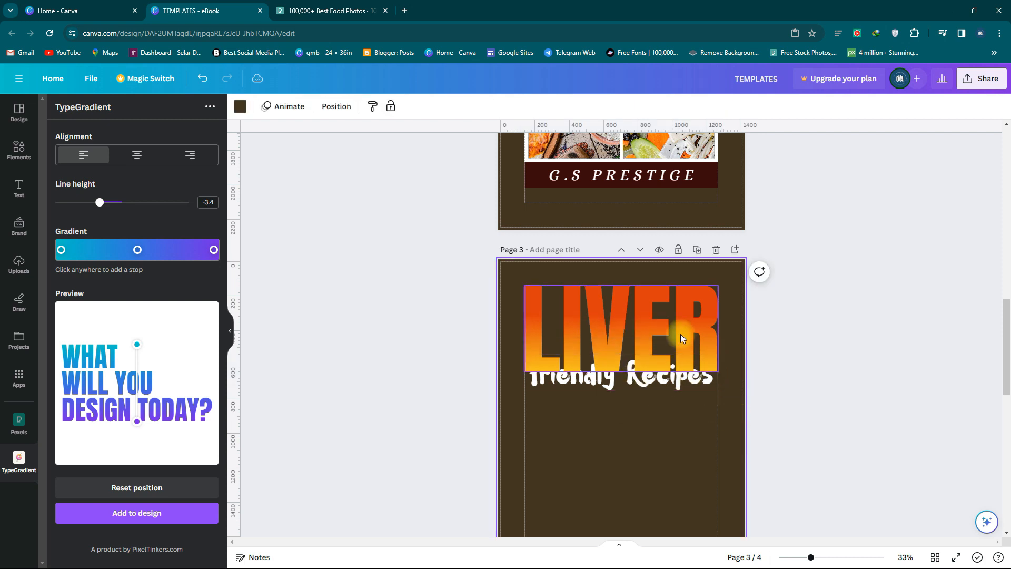
pyautogui.moveTo(567, 388)
pyautogui.mouseDown()
pyautogui.moveTo(568, 396)
pyautogui.moveTo(573, 343)
pyautogui.moveTo(572, 390)
pyautogui.mouseUp()
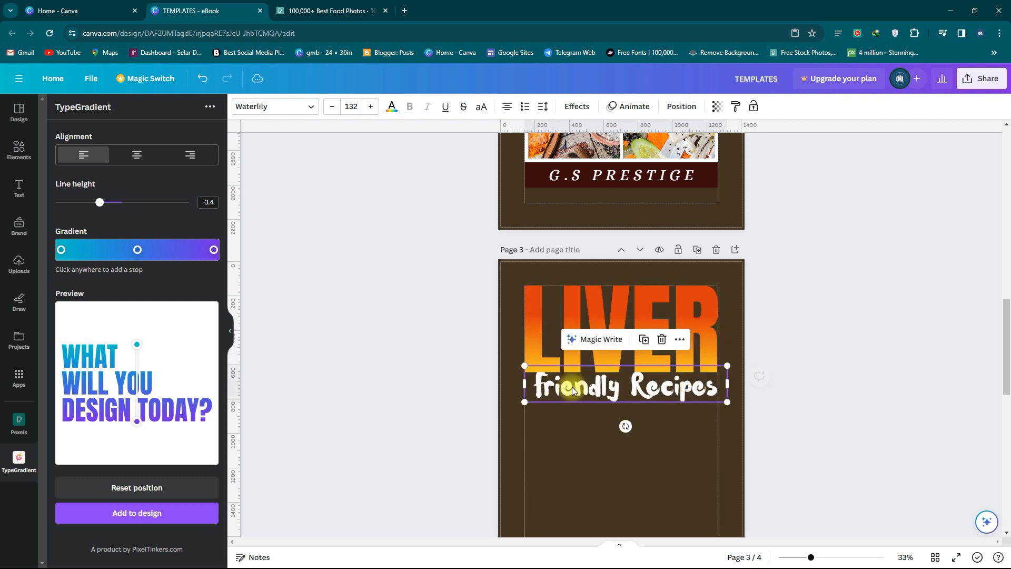
pyautogui.click(601, 447)
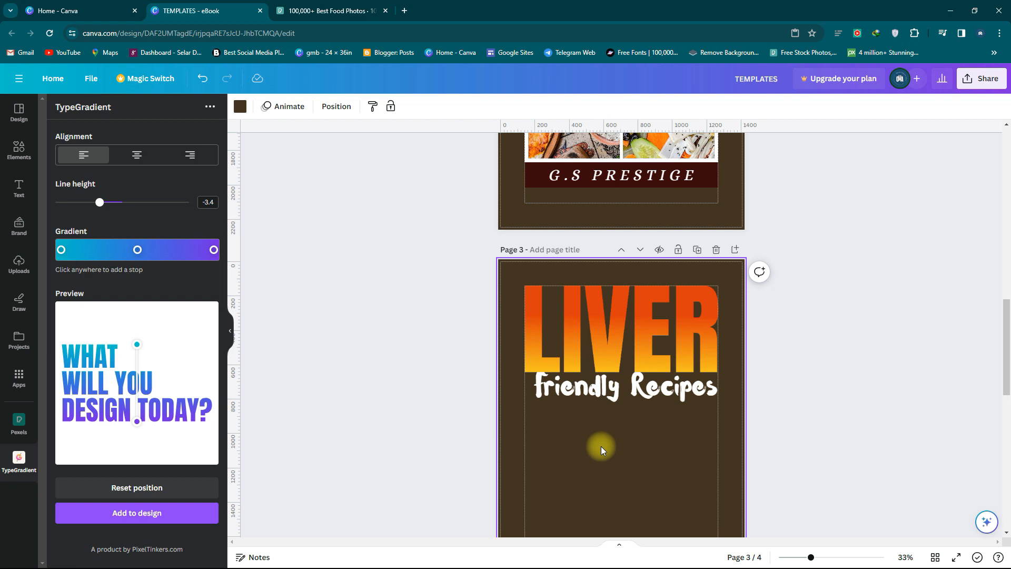
# Display page 3's layer list and move the gradient LIVER down over the Friendly Recipes text
pyautogui.click(338, 113)
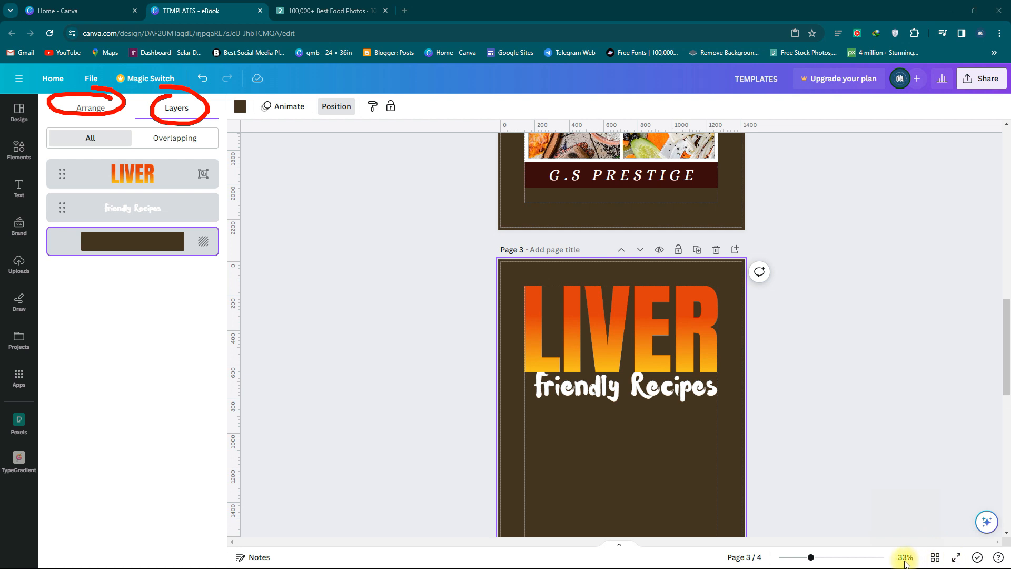
pyautogui.click(84, 105)
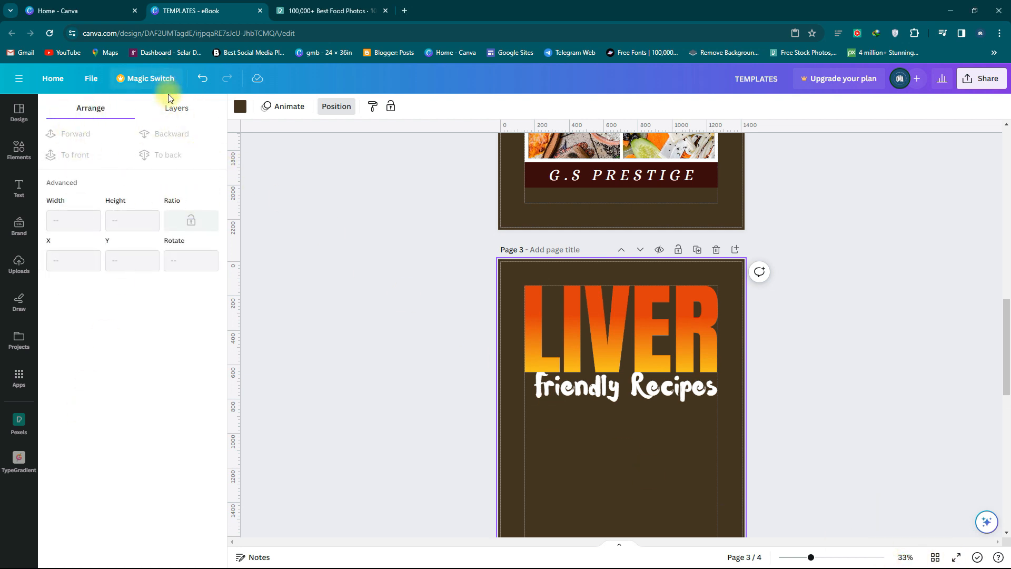
pyautogui.click(171, 107)
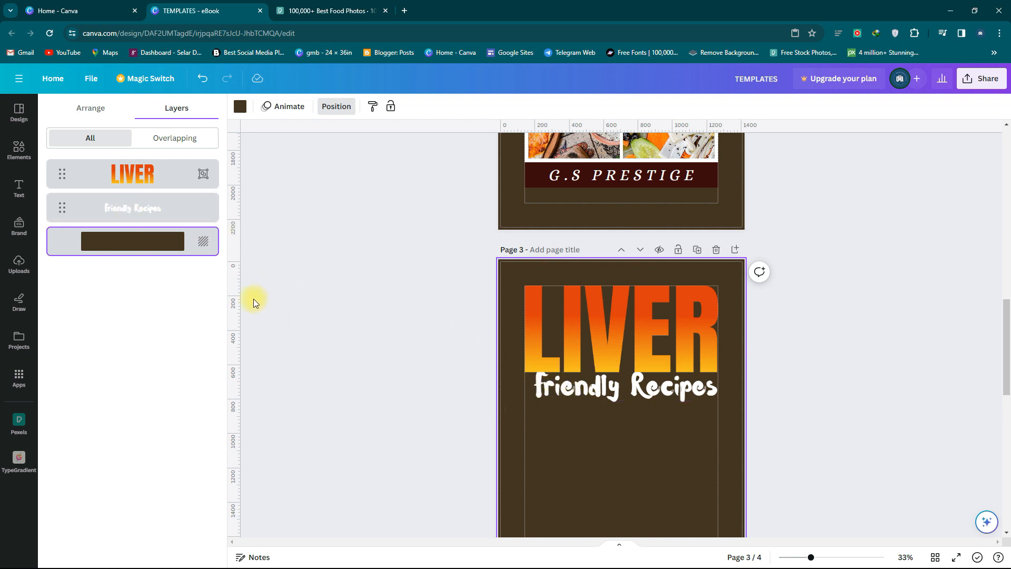
pyautogui.moveTo(577, 330); pyautogui.dragTo(578, 388)
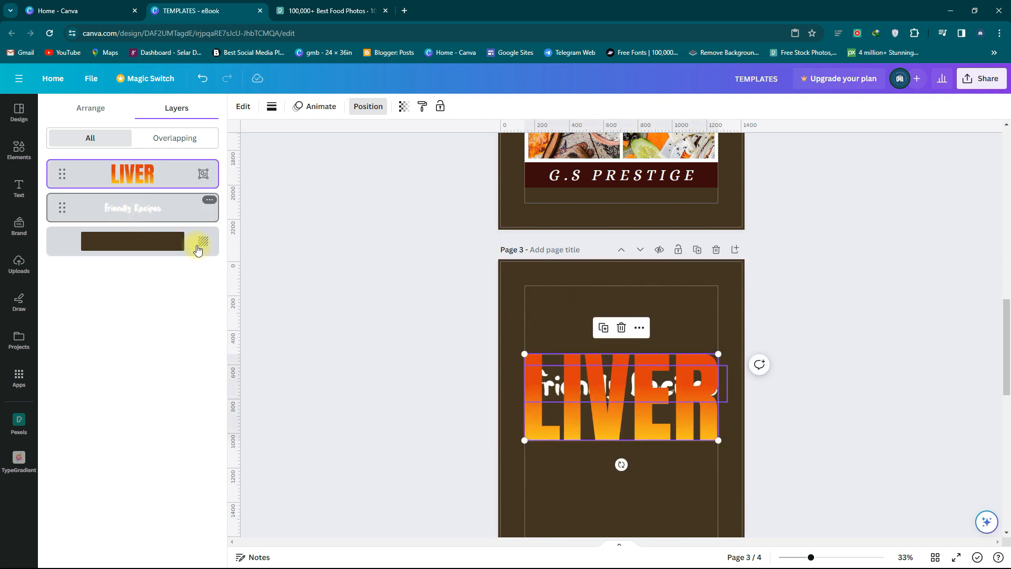
pyautogui.moveTo(605, 405); pyautogui.dragTo(604, 323)
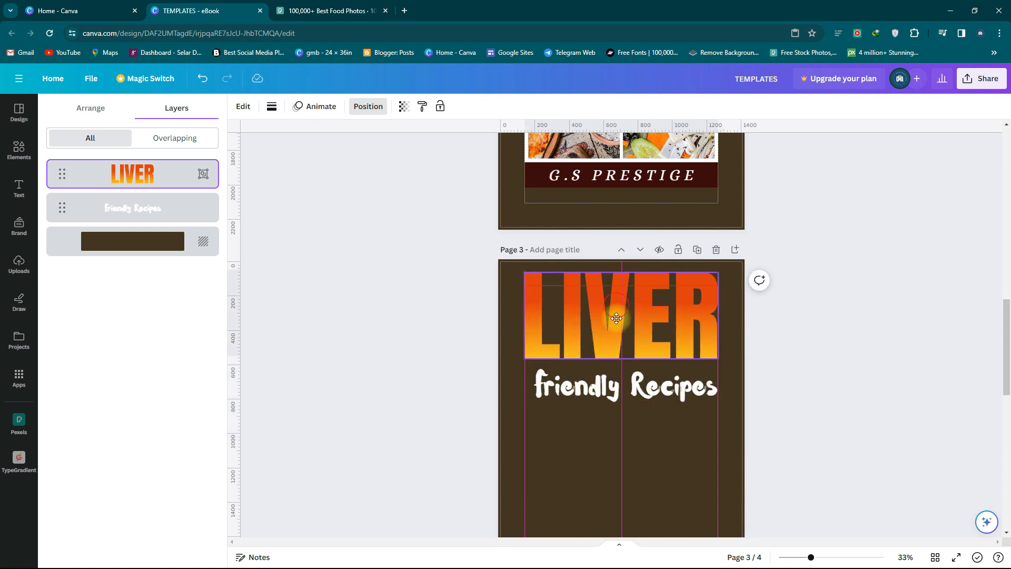
pyautogui.moveTo(614, 312); pyautogui.dragTo(615, 374)
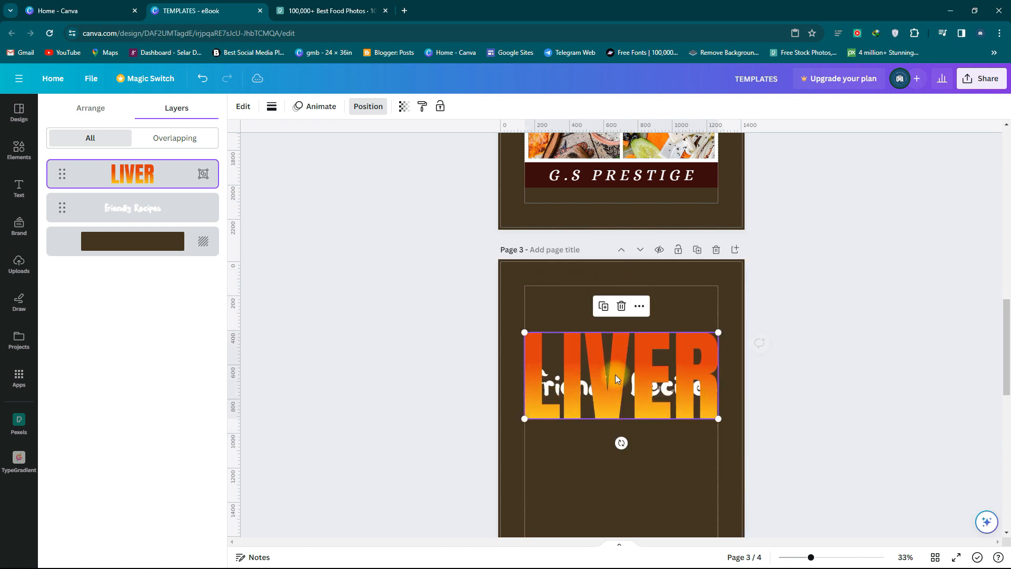
pyautogui.click(579, 447)
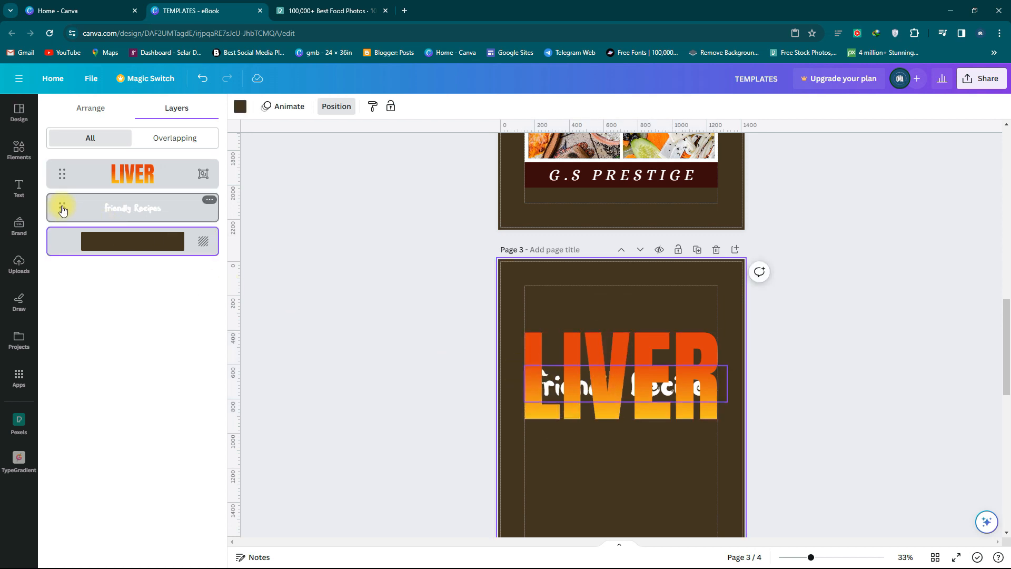
# Bring the Friendly Recipes layer above LIVER and place the text across LIVER's lower edge
pyautogui.moveTo(62, 208); pyautogui.dragTo(63, 173)
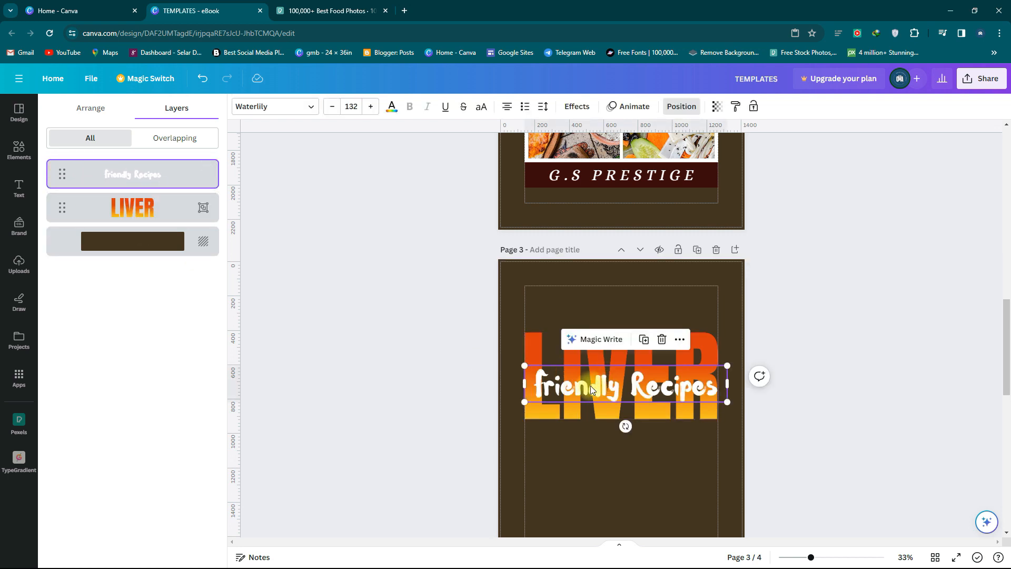
pyautogui.moveTo(598, 381); pyautogui.dragTo(586, 412)
pyautogui.click(677, 463)
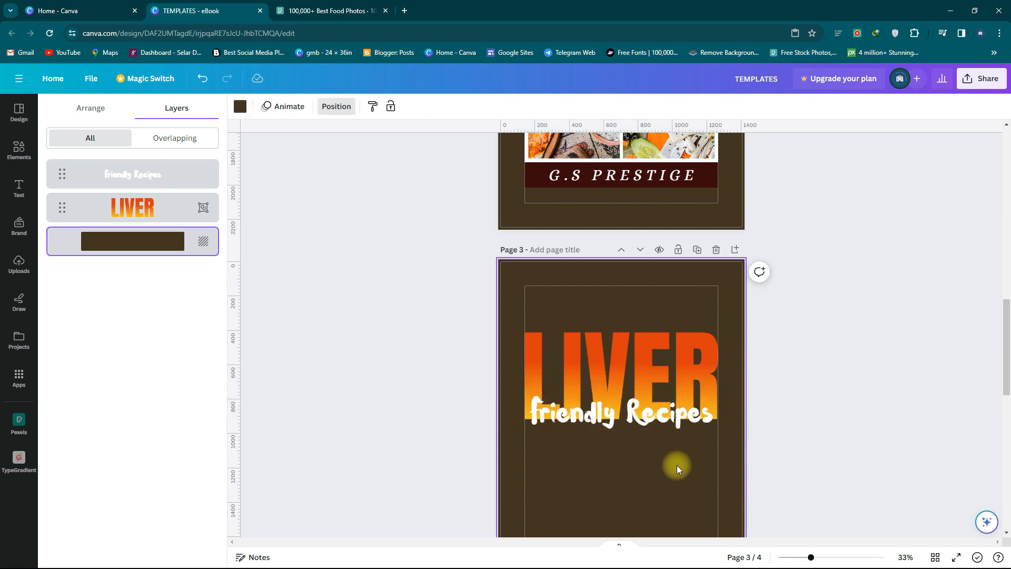
# Move LIVER back up to page 3's upper margin and place Friendly Recipes overlapping its lower edge
pyautogui.scroll(2, 677, 466)
pyautogui.scroll(-4, 674, 463)
pyautogui.scroll(2, 670, 462)
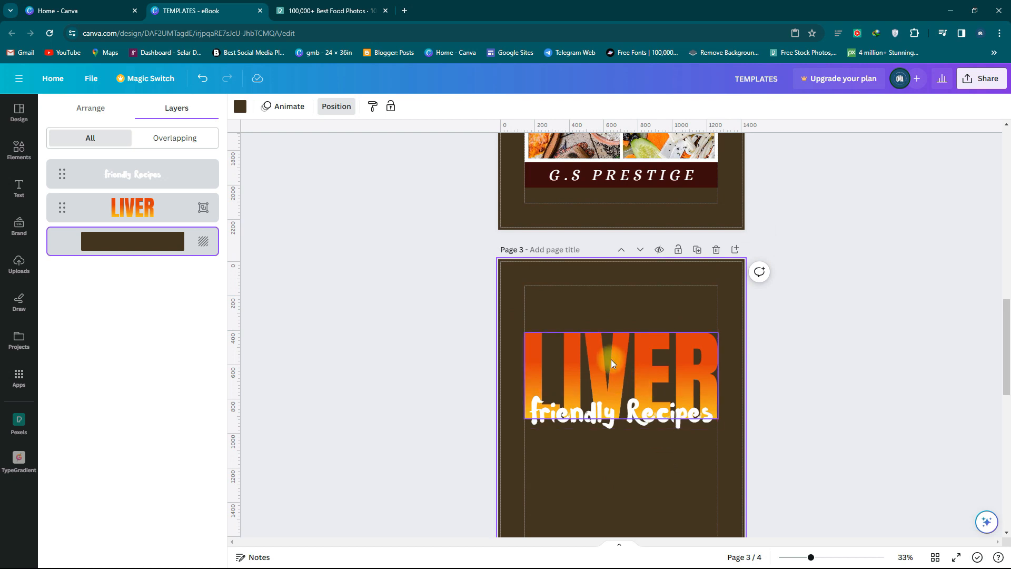
pyautogui.moveTo(611, 360); pyautogui.dragTo(612, 312)
pyautogui.moveTo(644, 410); pyautogui.dragTo(647, 368)
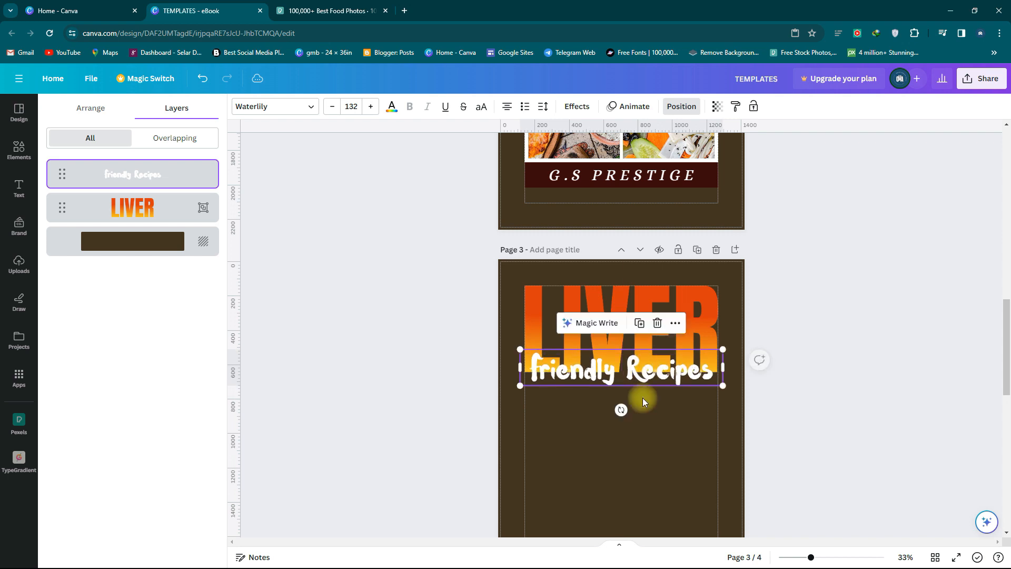
pyautogui.click(632, 438)
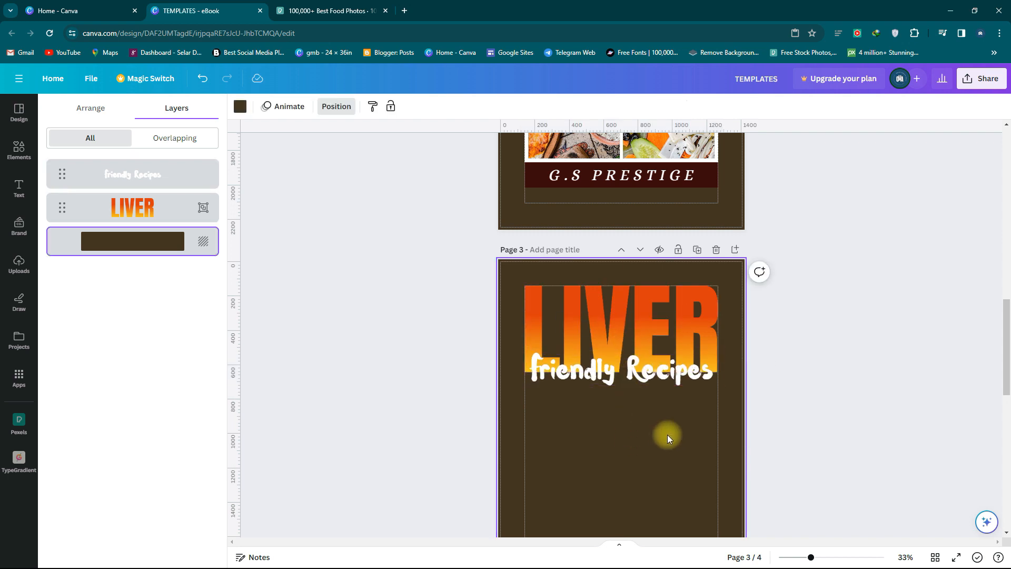
# Compare the page 3 title with the finished Family Favorites cover on page 2, showing the editor full screen
pyautogui.scroll(7, 667, 438)
pyautogui.scroll(-2, 667, 438)
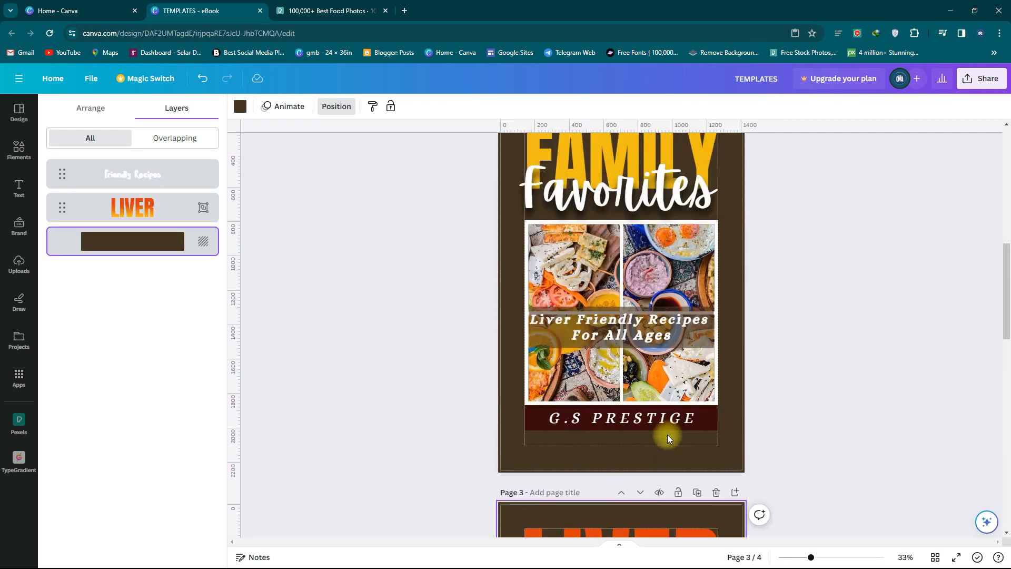
pyautogui.scroll(1, 668, 435)
pyautogui.scroll(5, 608, 357)
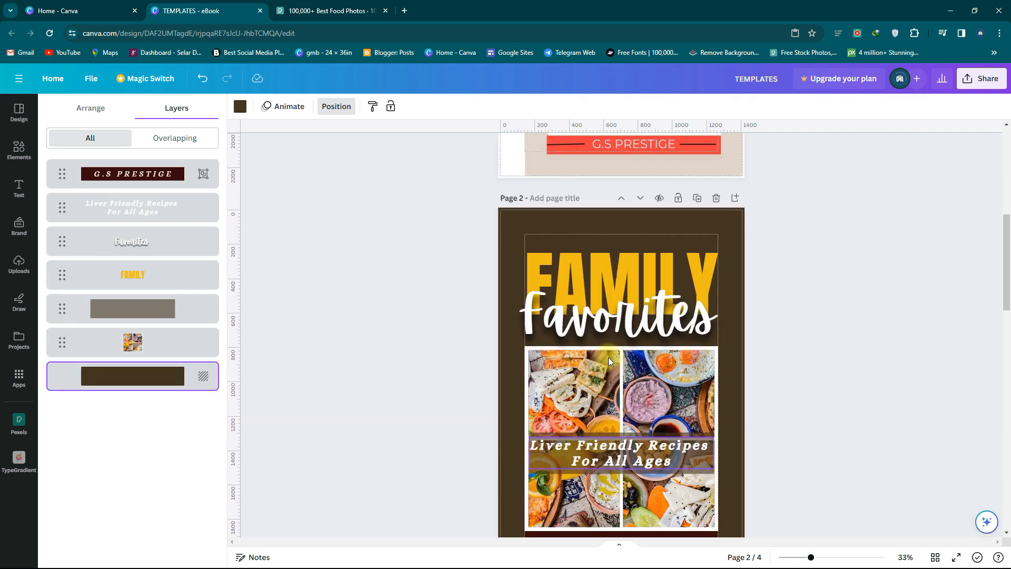
pyautogui.scroll(-10, 579, 295)
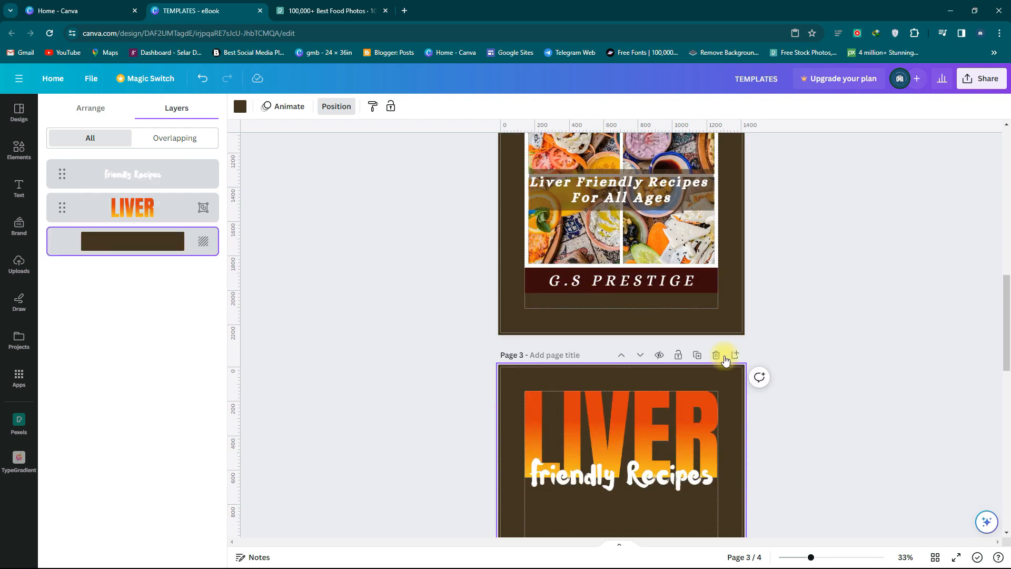
pyautogui.click(955, 557)
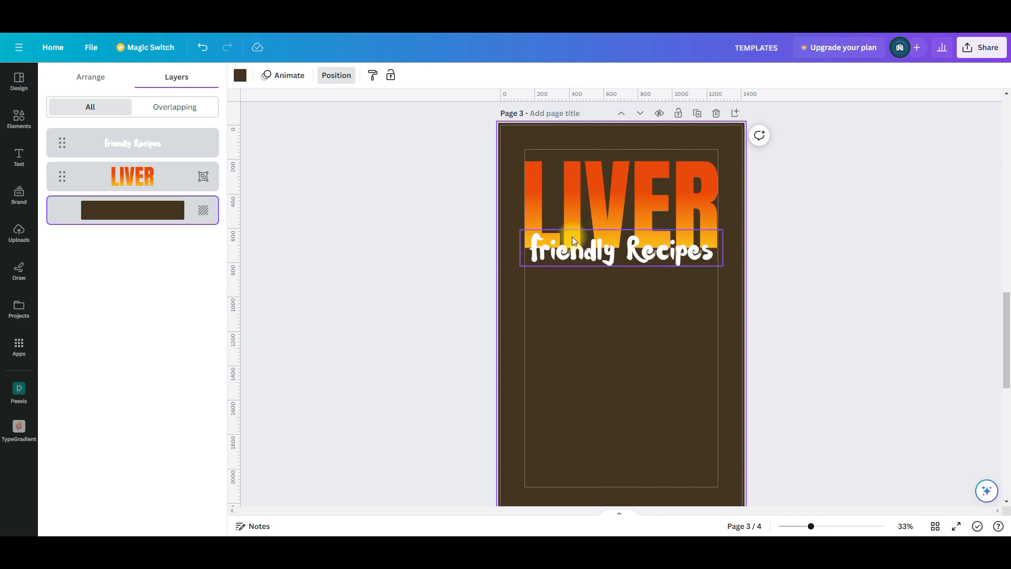
pyautogui.scroll(6, 639, 295)
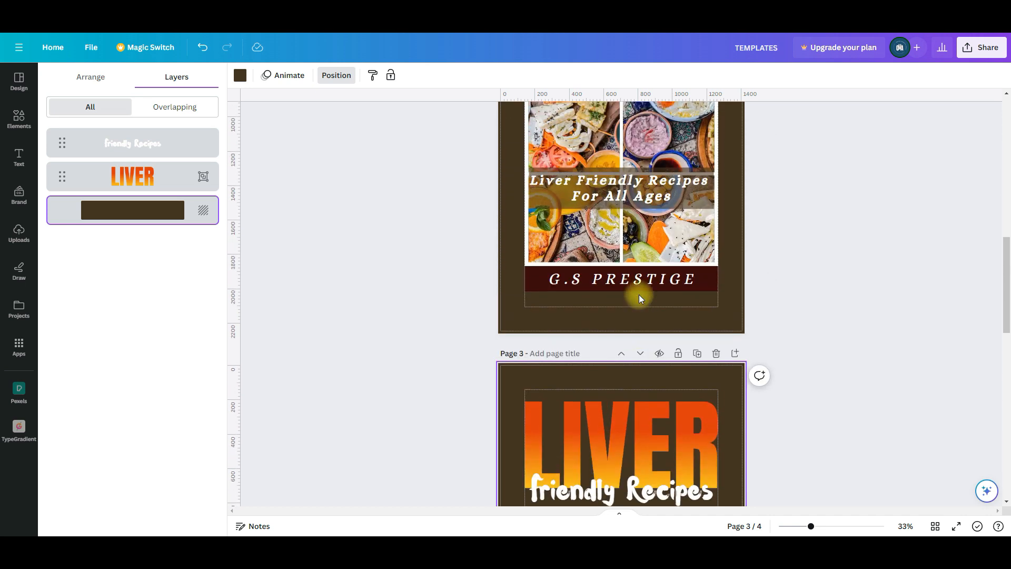
pyautogui.scroll(-3, 640, 295)
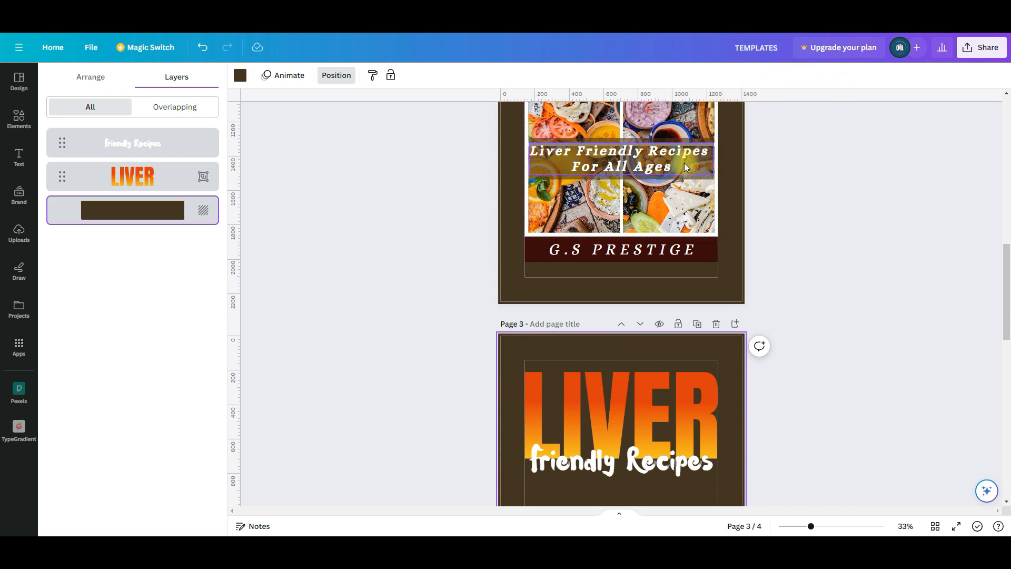
pyautogui.scroll(2, 540, 200)
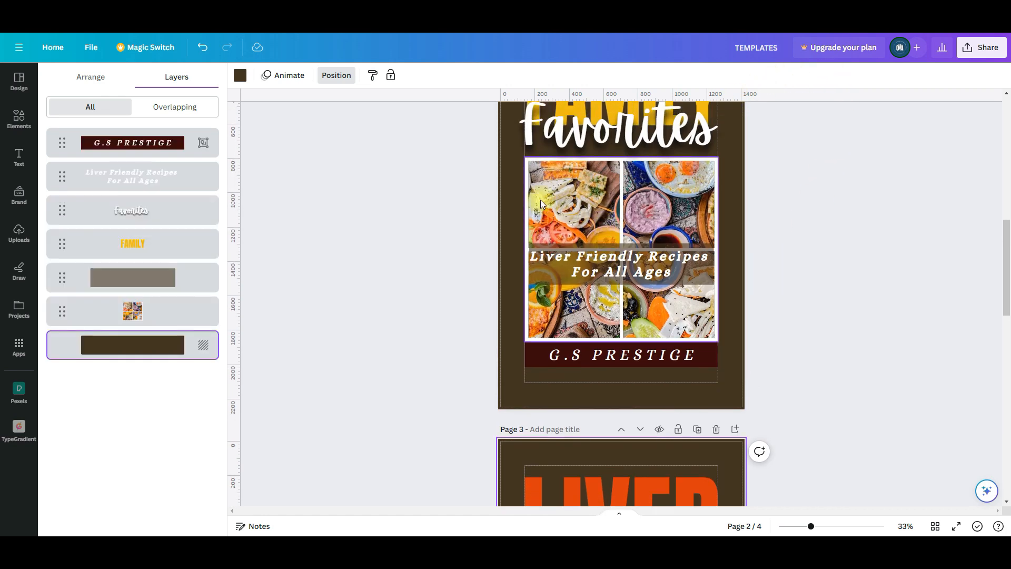
# Copy the shadowed Favorites text from page 2, paste it onto page 3 and place it over Friendly Recipes
pyautogui.click(554, 179)
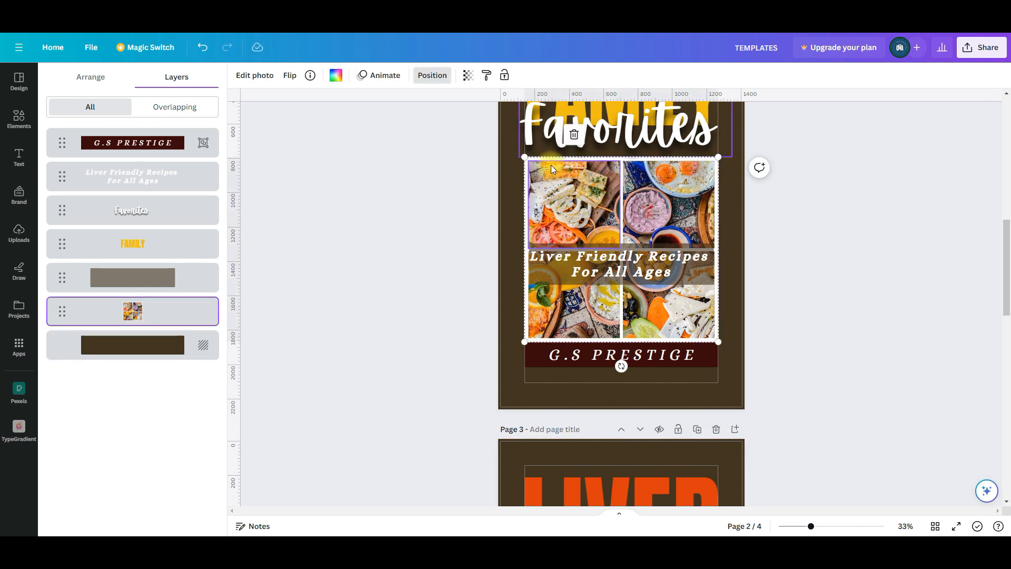
pyautogui.rightClick(551, 165)
pyautogui.press('Escape')
pyautogui.scroll(-5, 577, 219)
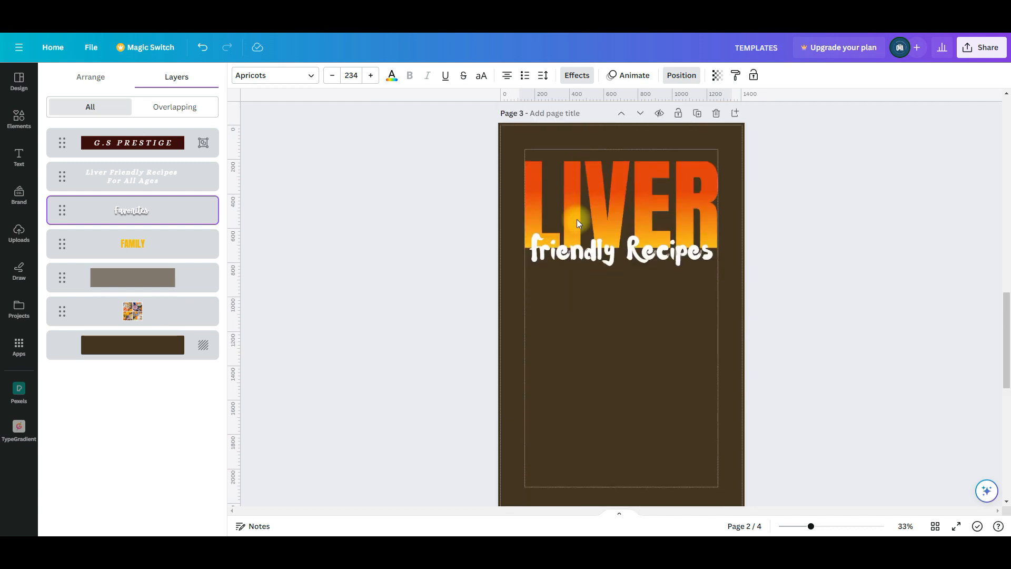
pyautogui.scroll(-3, 577, 219)
pyautogui.scroll(3, 577, 219)
pyautogui.rightClick(605, 233)
pyautogui.click(643, 286)
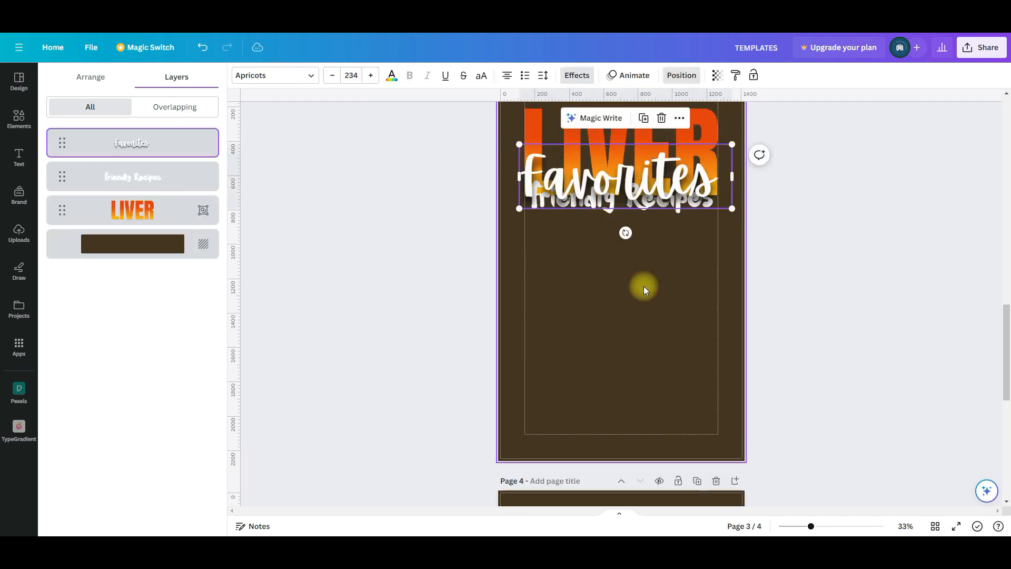
pyautogui.moveTo(624, 150); pyautogui.dragTo(625, 169)
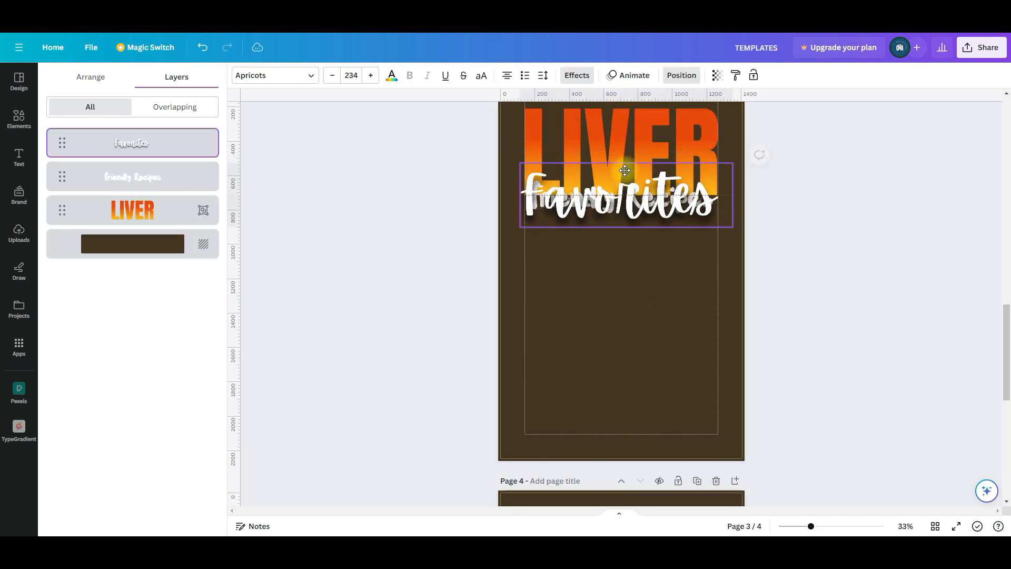
# Remove the pasted Favorites text from page 3 and copy the four-photo food grid from page 2 onto page 3
pyautogui.click(661, 136)
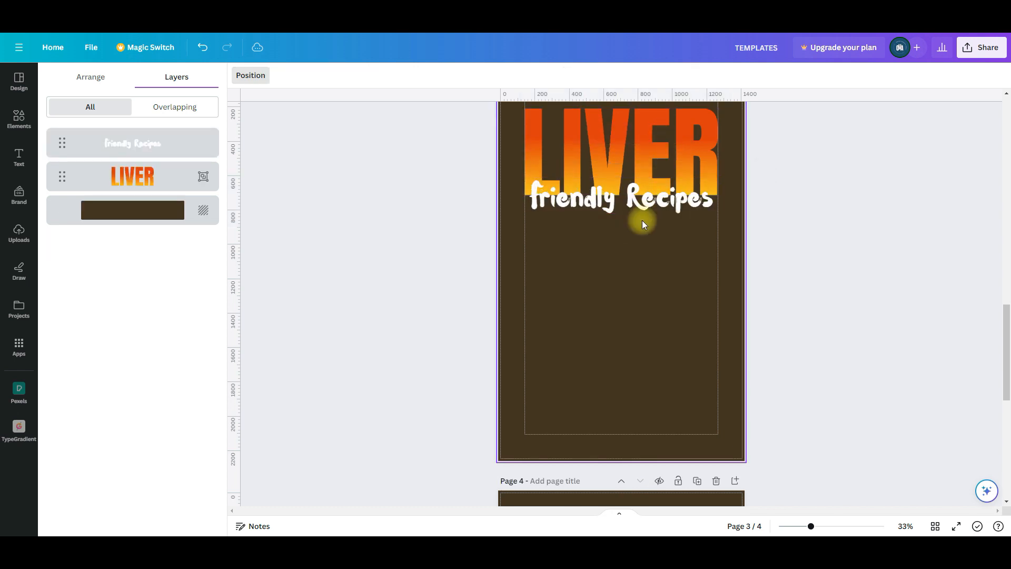
pyautogui.scroll(7, 642, 220)
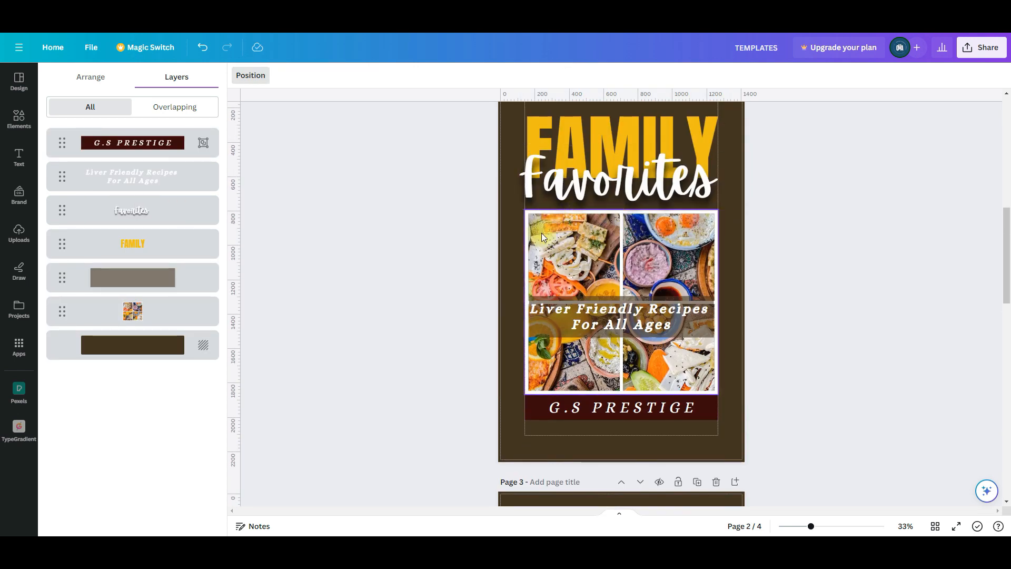
pyautogui.click(533, 228)
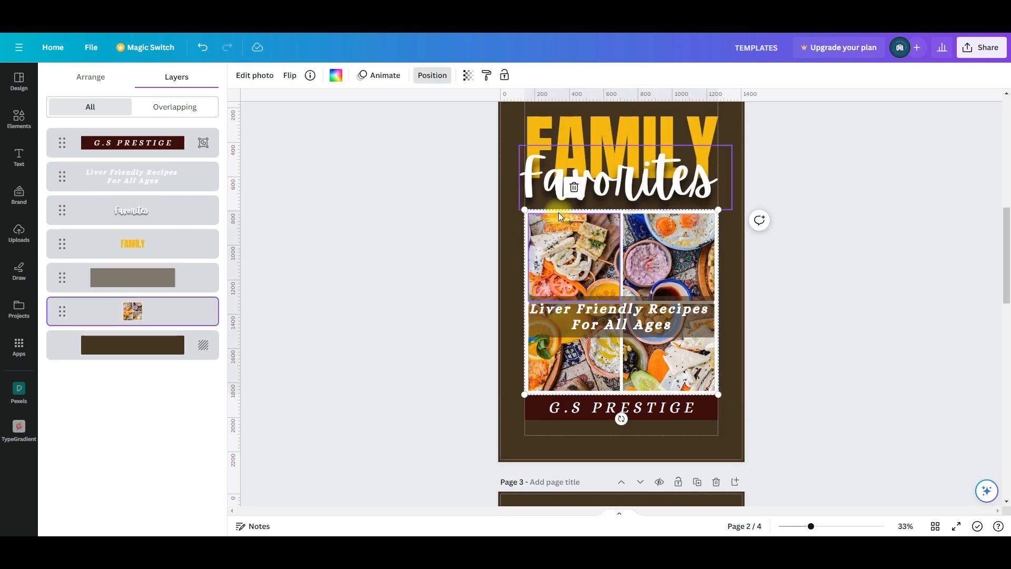
pyautogui.rightClick(655, 366)
pyautogui.click(679, 199)
pyautogui.scroll(-3, 639, 326)
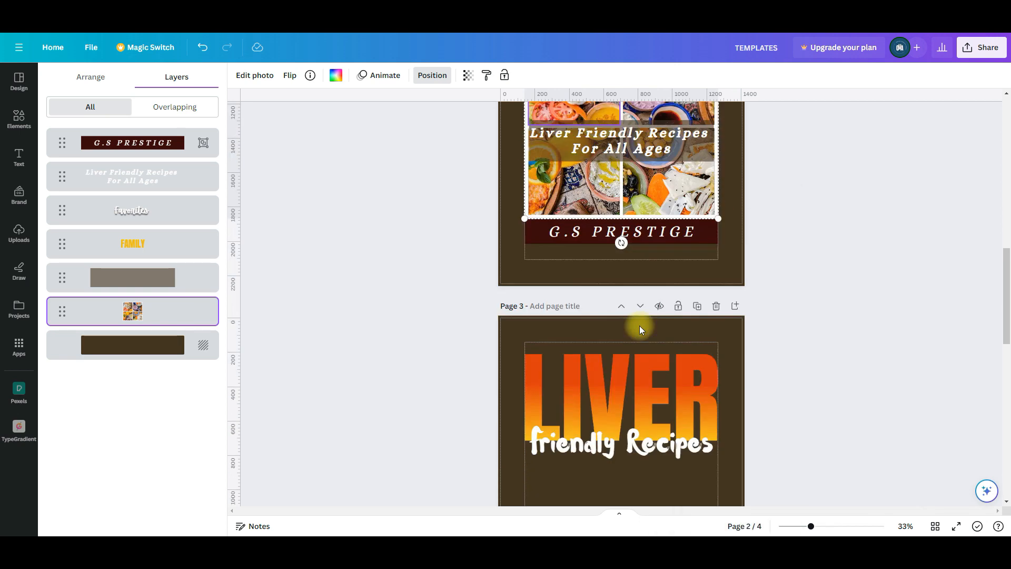
pyautogui.scroll(-3, 639, 325)
pyautogui.rightClick(614, 308)
pyautogui.click(644, 363)
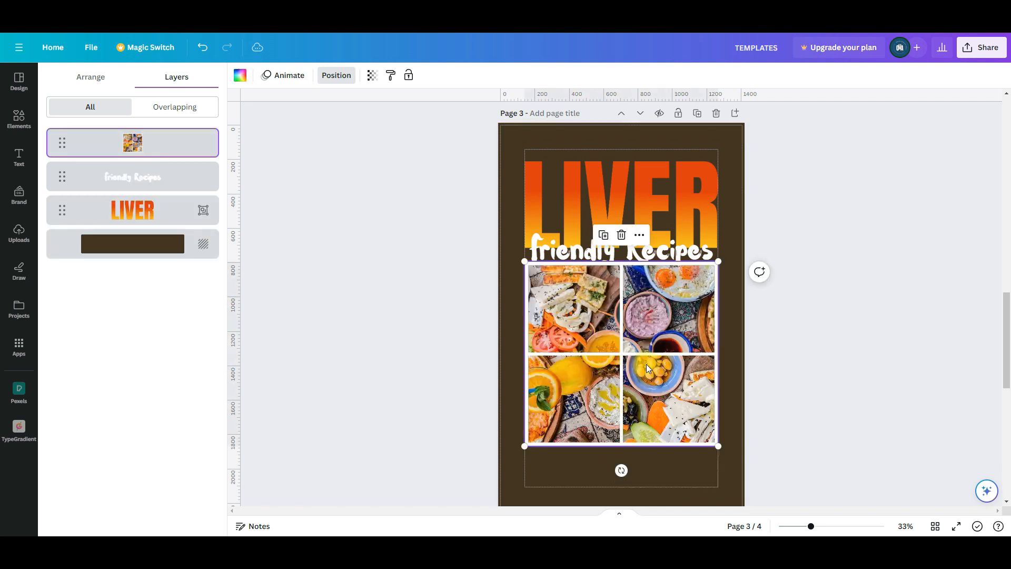
# Move the photo grid on page 3 slightly down so it sits directly beneath the Friendly Recipes text
pyautogui.click(728, 304)
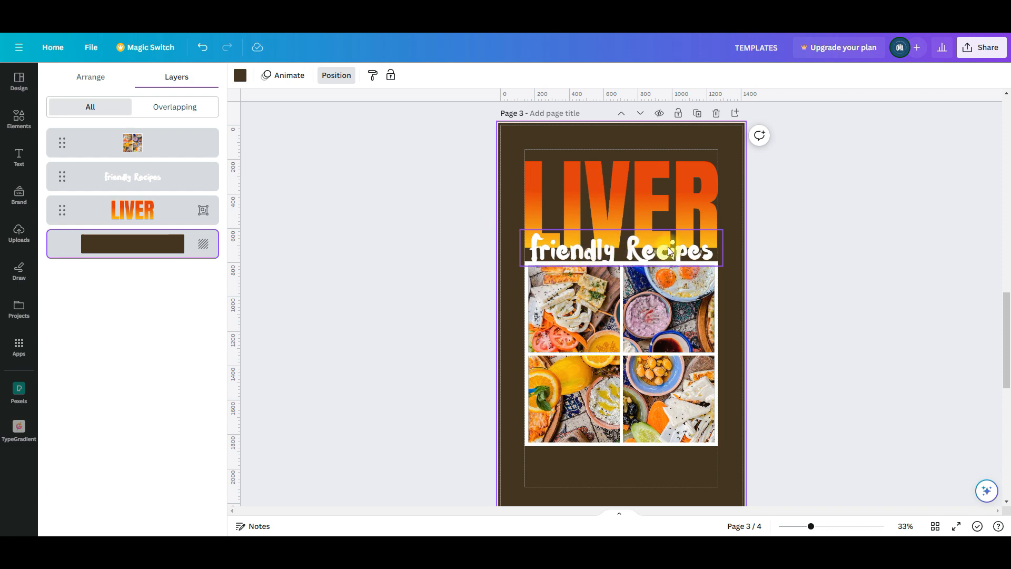
pyautogui.click(664, 295)
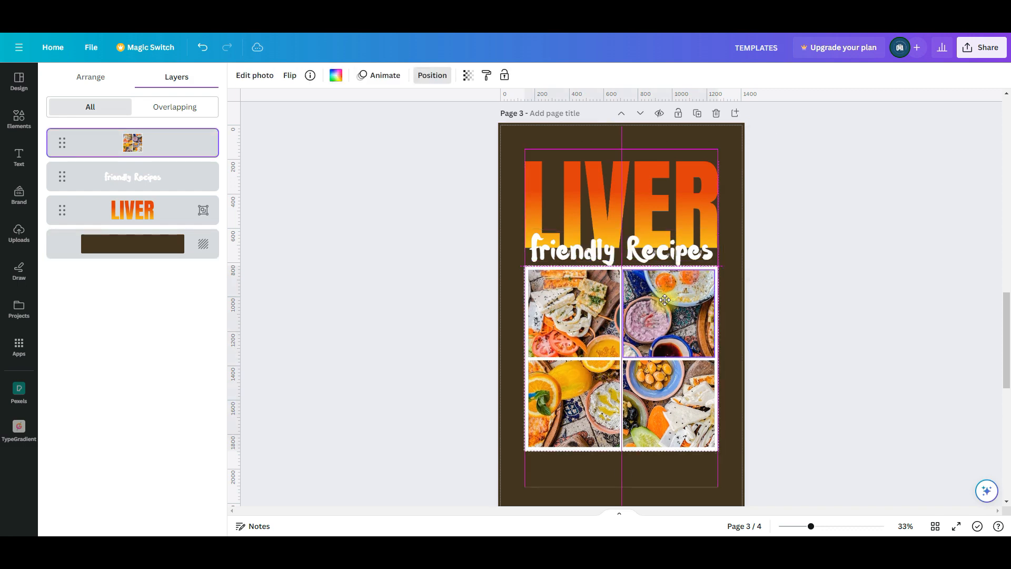
pyautogui.click(728, 316)
# Ungroup the G.S PRESTIGE banner on page 2, duplicate it and place the copy directly beneath page 3's photo grid
pyautogui.scroll(4, 727, 316)
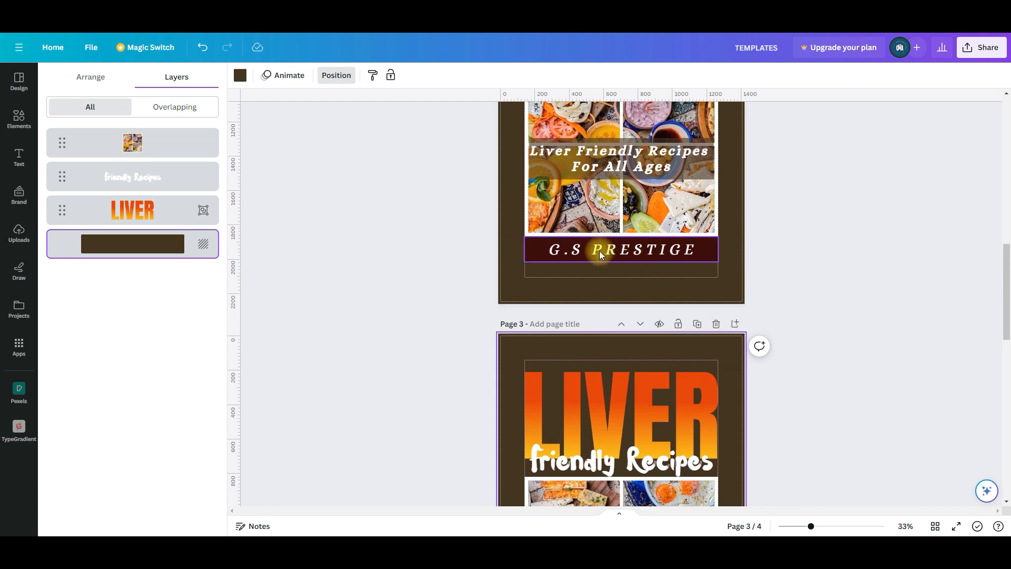
pyautogui.click(599, 251)
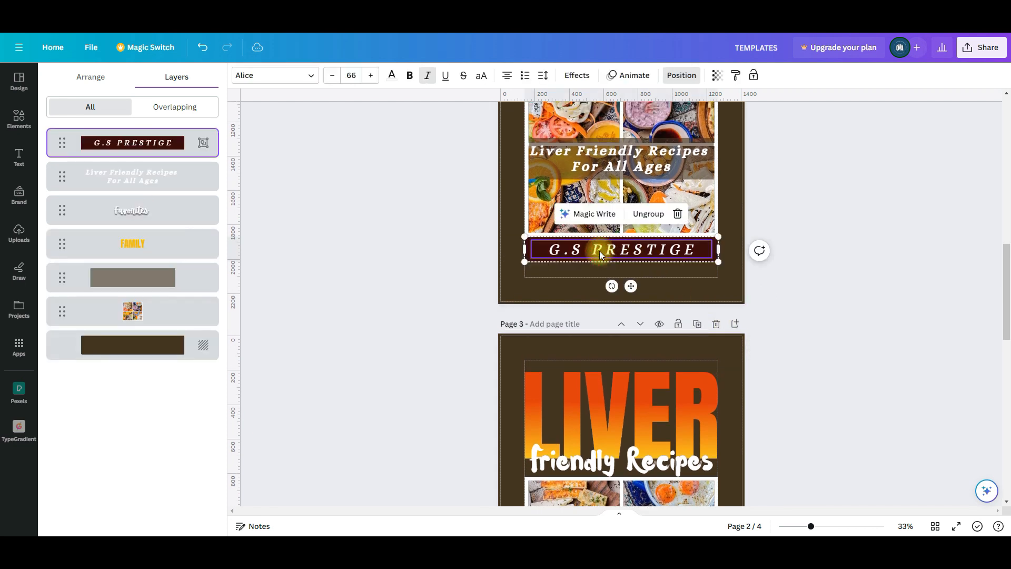
pyautogui.click(640, 215)
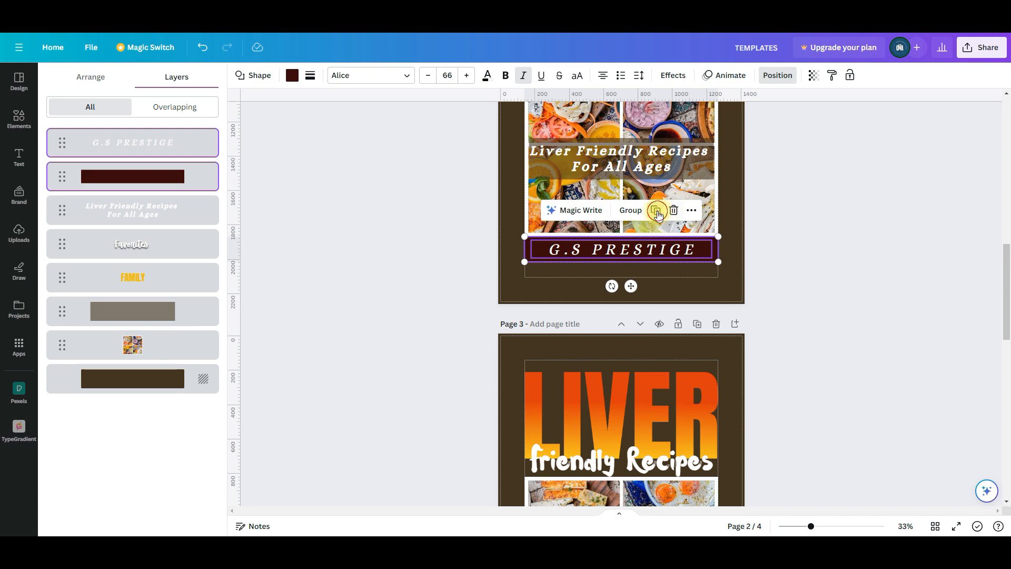
pyautogui.click(657, 213)
pyautogui.moveTo(595, 251); pyautogui.dragTo(588, 478)
pyautogui.scroll(-5, 588, 479)
pyautogui.moveTo(580, 212); pyautogui.dragTo(585, 409)
pyautogui.click(732, 340)
# Examine the page 3 cover's layout and its elements: the LIVER title, Friendly Recipes text, photo grid and G.S PRESTIGE banner
pyautogui.scroll(1, 731, 341)
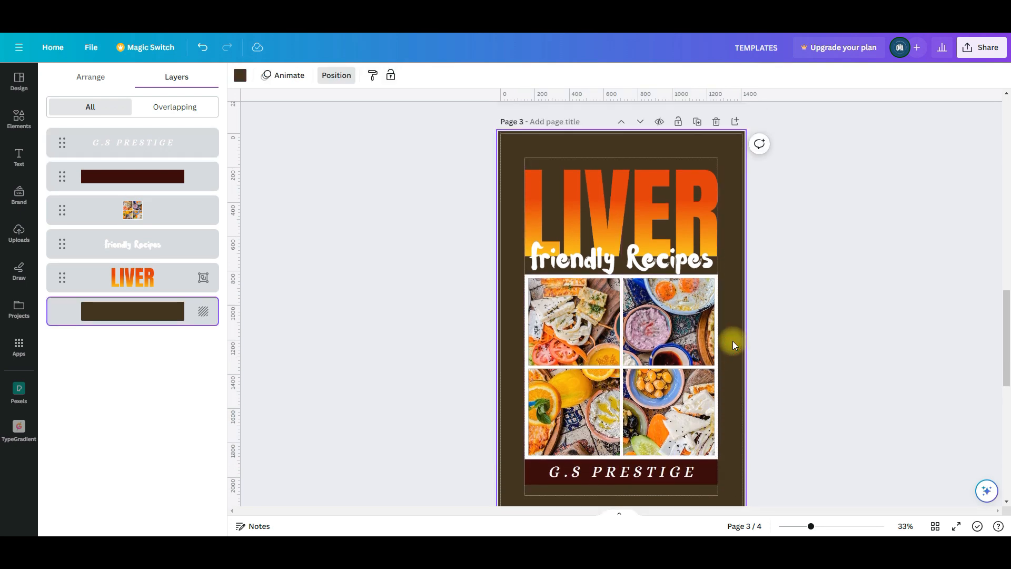
pyautogui.scroll(2, 733, 345)
pyautogui.scroll(-3, 734, 345)
pyautogui.scroll(2, 605, 225)
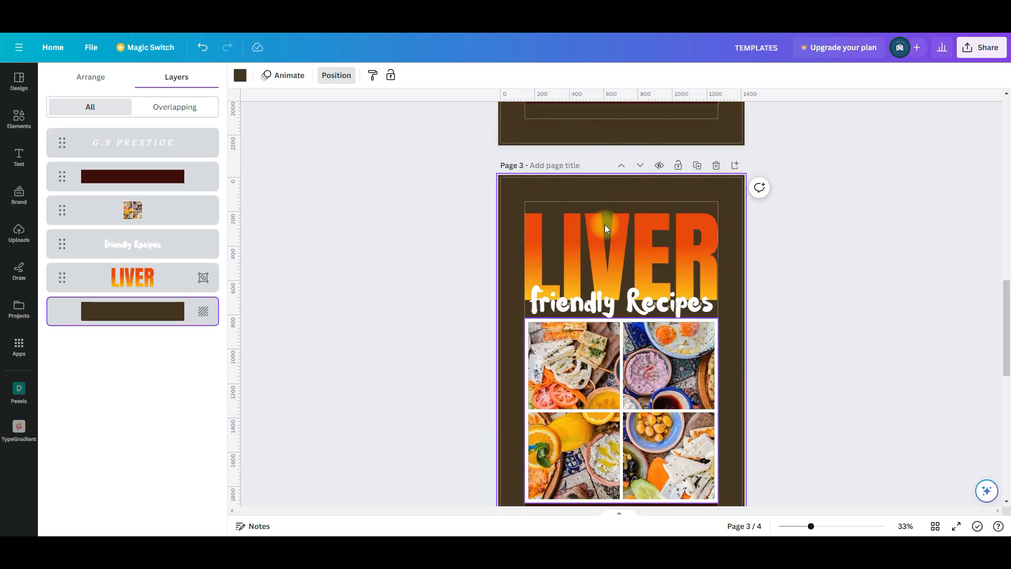
pyautogui.click(586, 241)
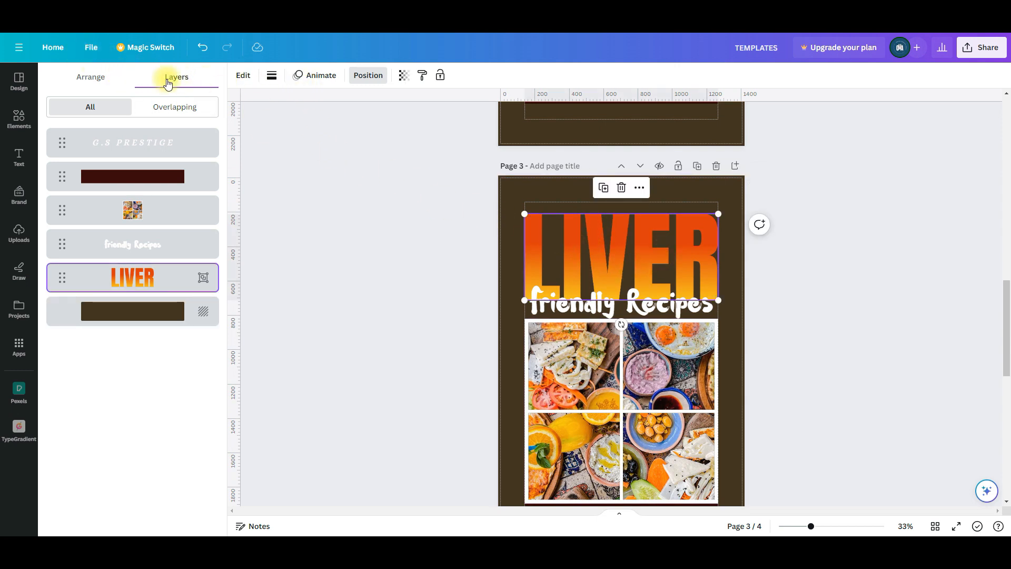
pyautogui.click(88, 82)
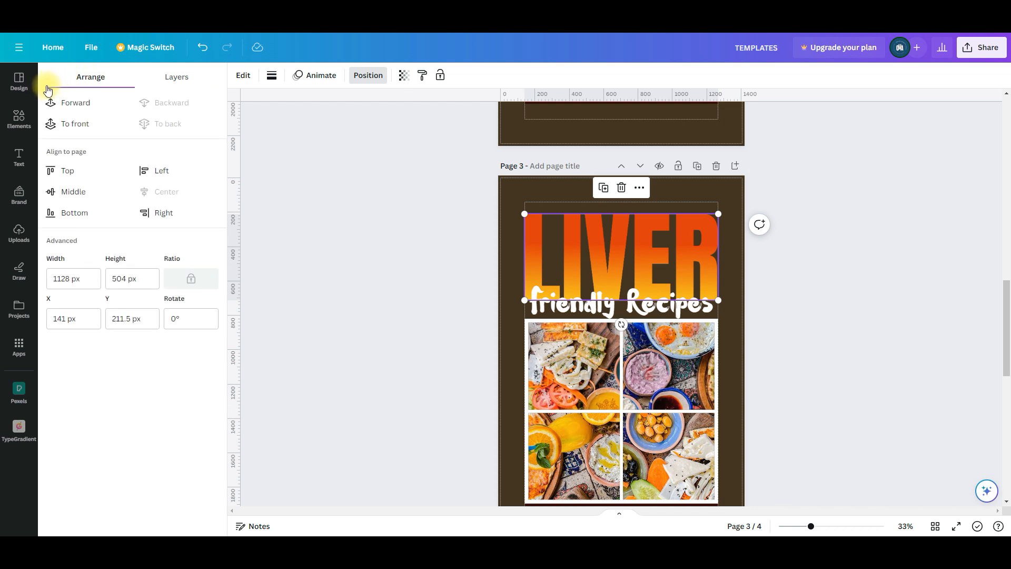
pyautogui.click(21, 79)
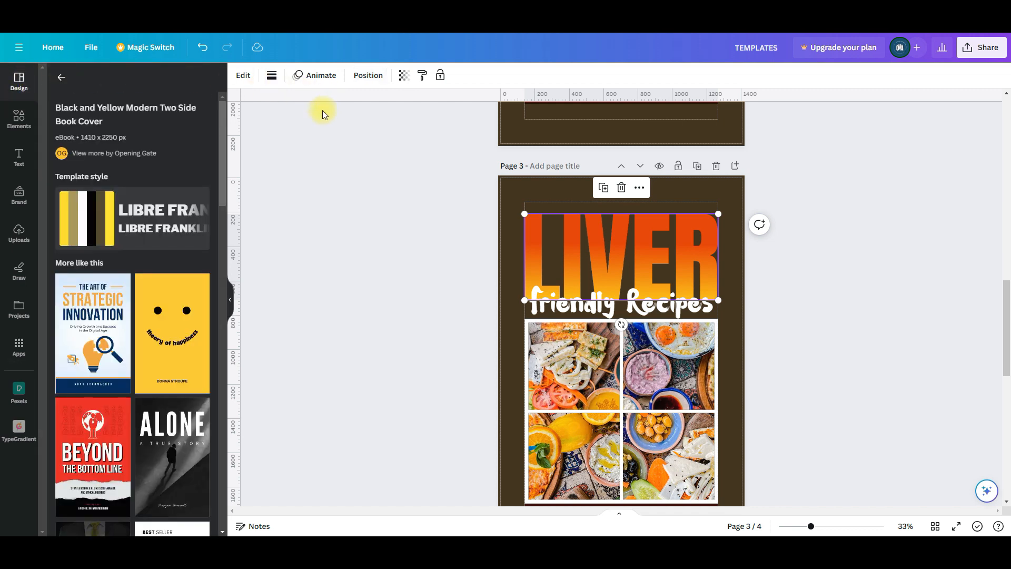
pyautogui.click(723, 255)
pyautogui.click(646, 254)
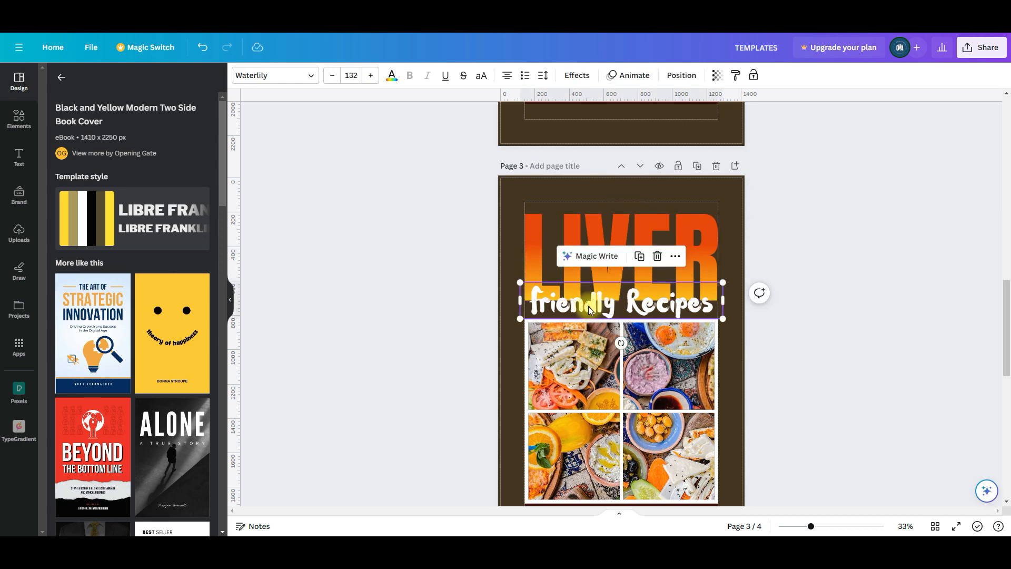
pyautogui.scroll(-3, 599, 333)
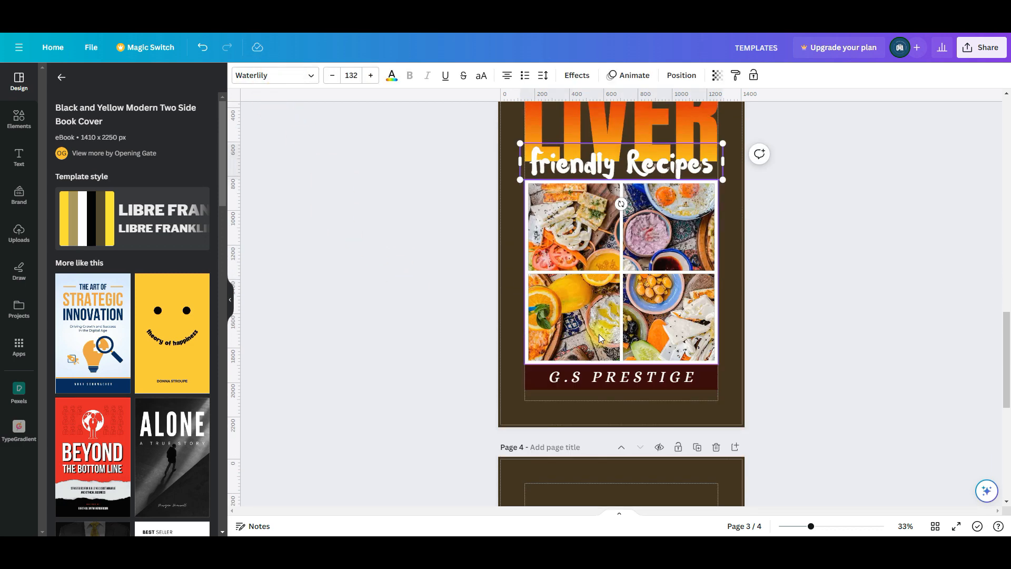
pyautogui.click(573, 361)
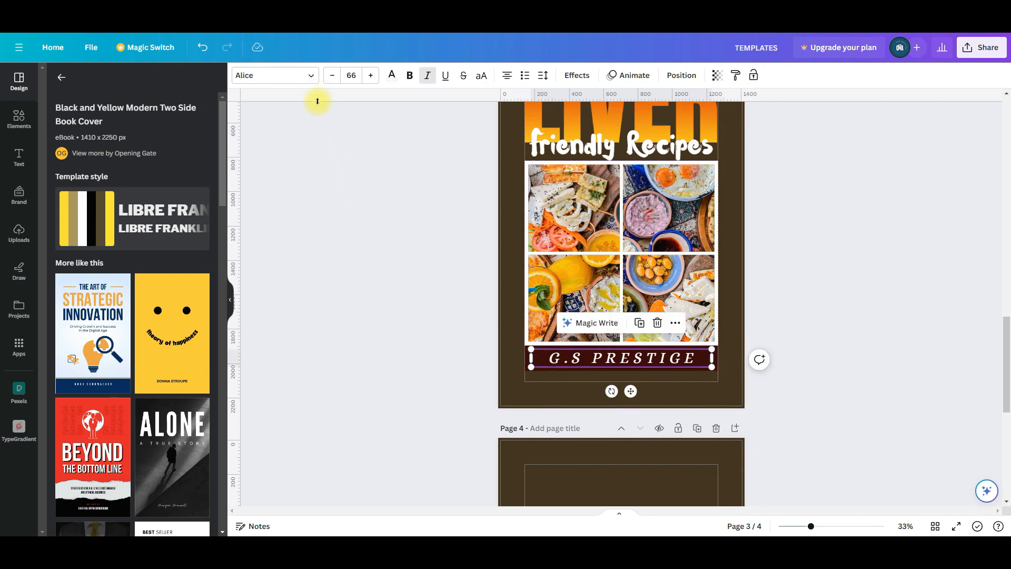
pyautogui.click(738, 315)
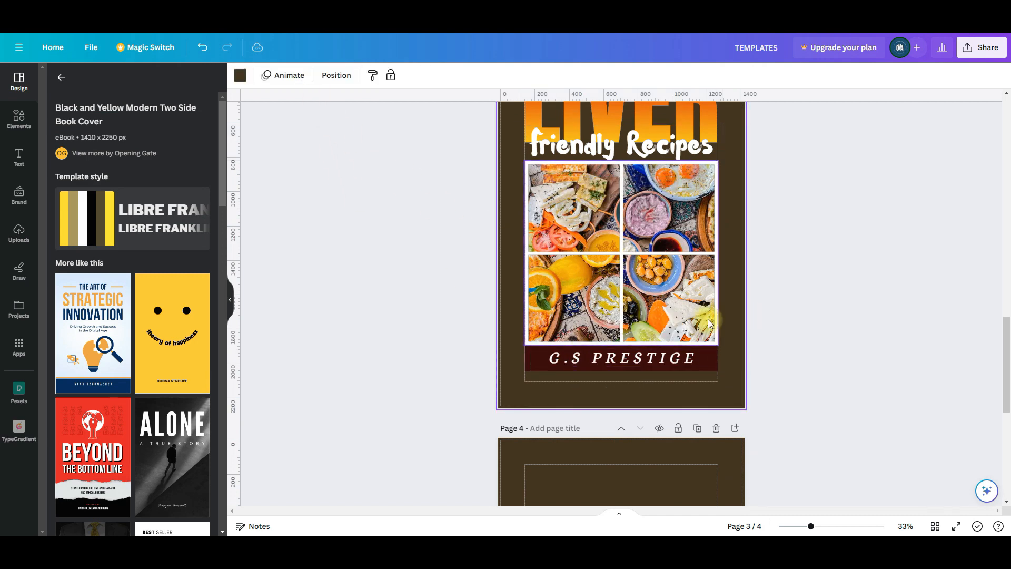
pyautogui.scroll(3, 708, 319)
pyautogui.scroll(-1, 705, 319)
pyautogui.scroll(1, 706, 319)
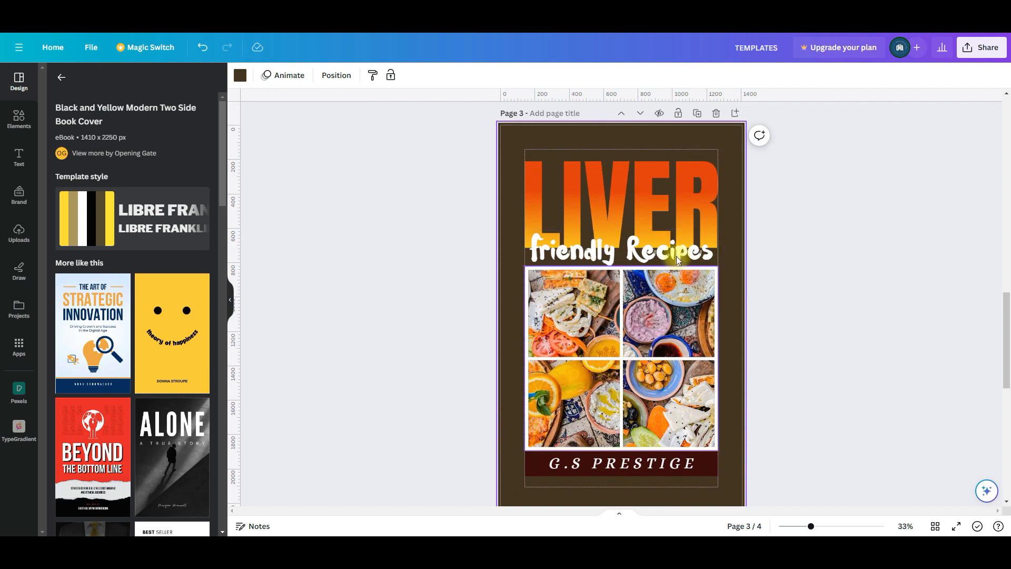
pyautogui.click(633, 348)
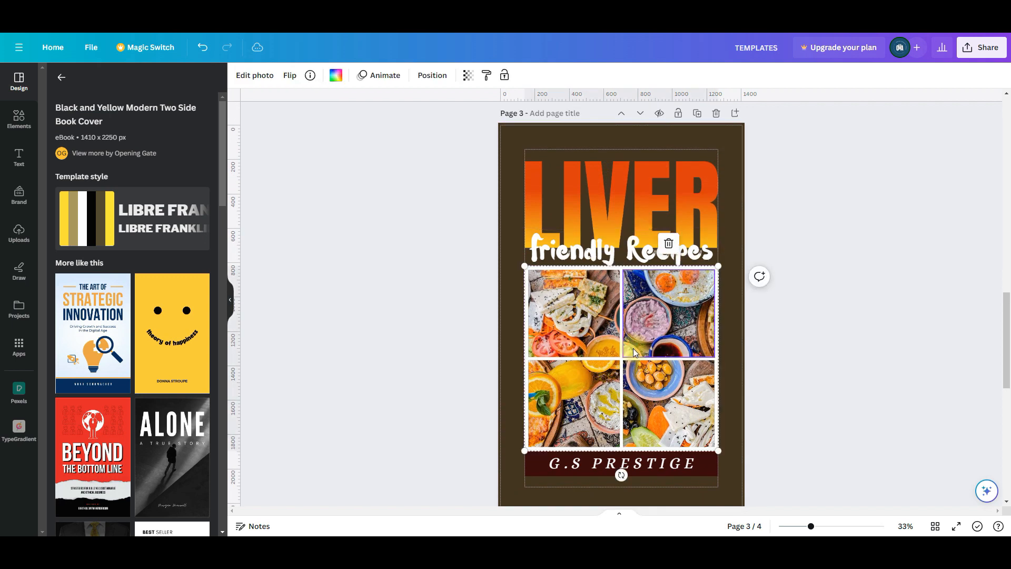
pyautogui.click(744, 340)
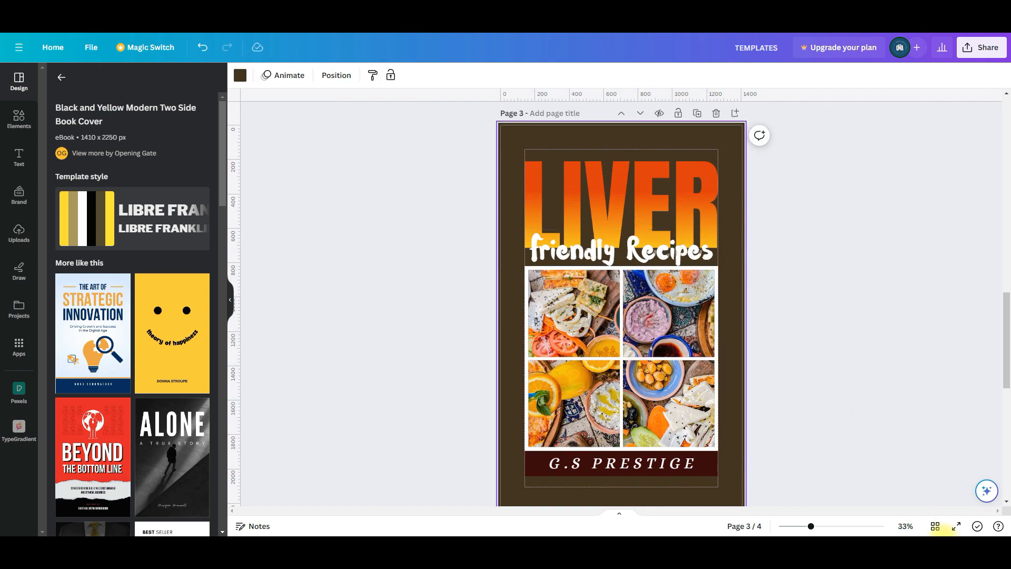
pyautogui.click(883, 139)
pyautogui.moveTo(765, 99); pyautogui.dragTo(716, 129)
# Find the dark slate photo with a shrimp dish among the Pexels food images and add it to page 3
pyautogui.click(21, 394)
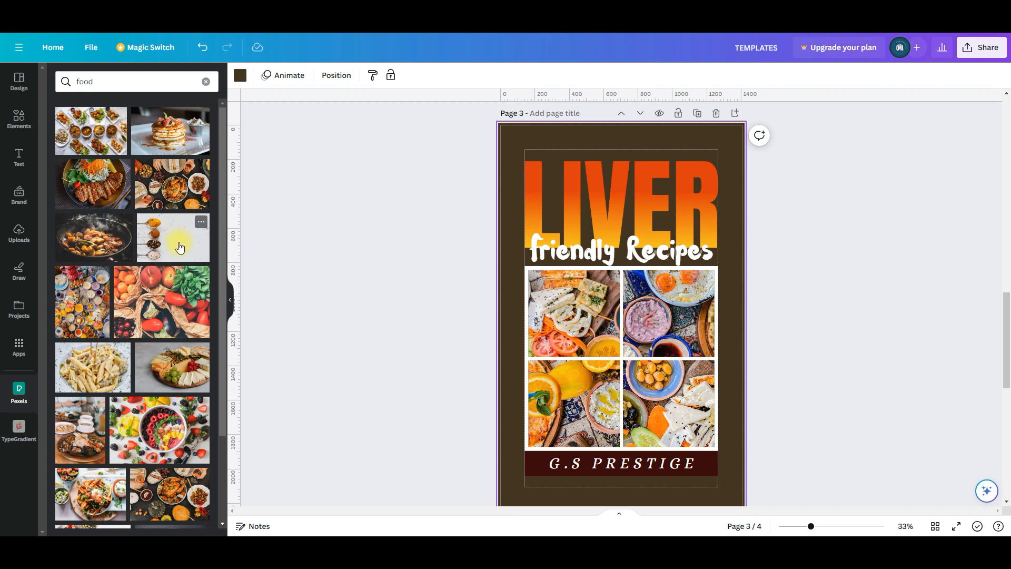
pyautogui.scroll(-5, 168, 250)
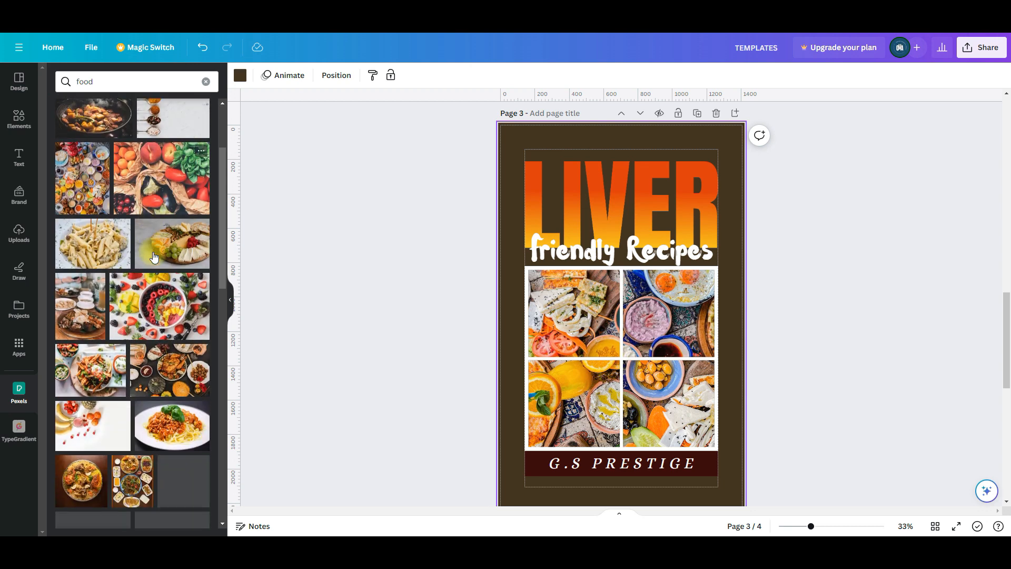
pyautogui.scroll(-2, 153, 257)
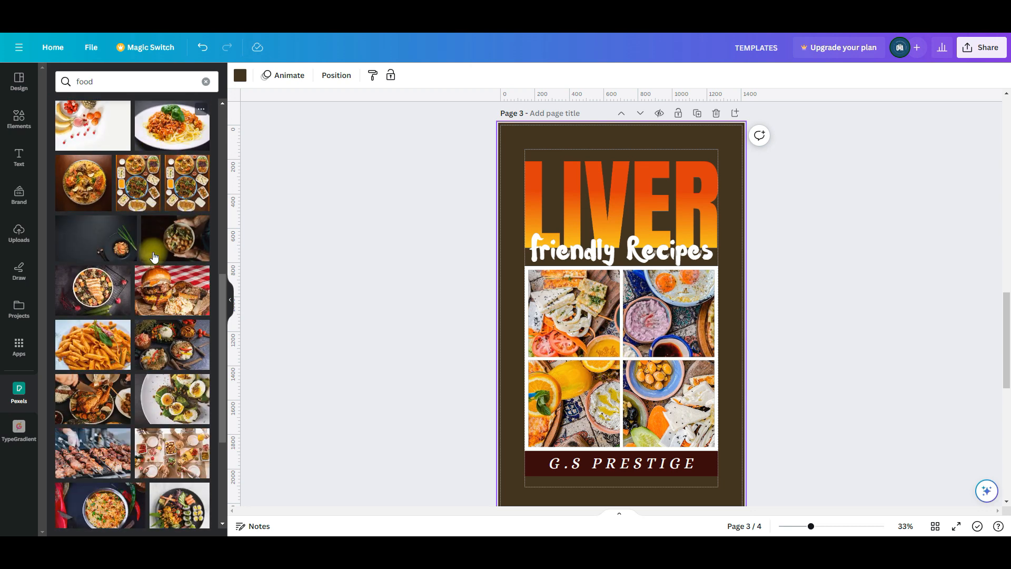
pyautogui.click(84, 240)
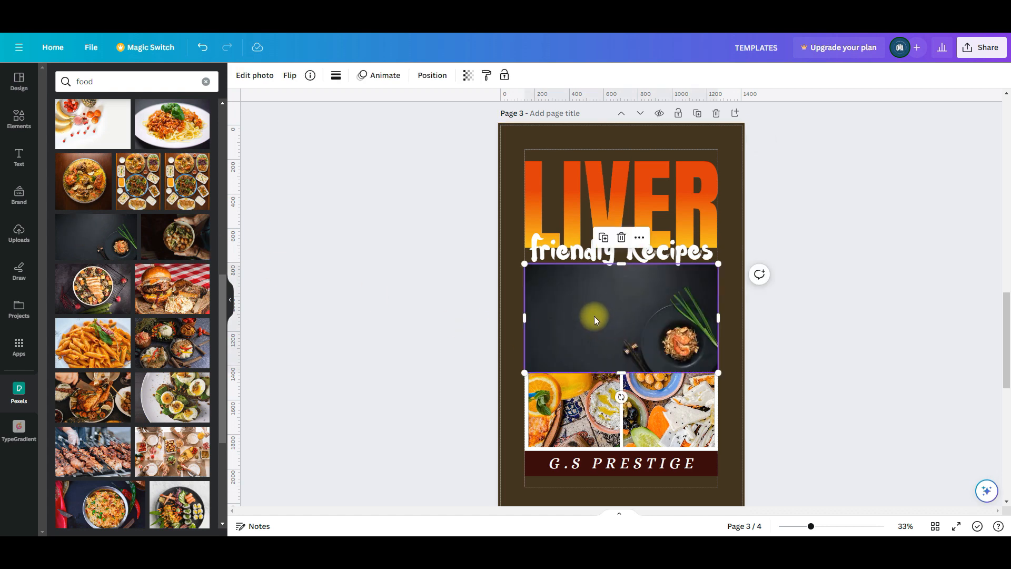
# Enlarge the dark food photo to about 4322 × 2429 px and position its dark area over the whole of page 3
pyautogui.moveTo(593, 318); pyautogui.dragTo(548, 169)
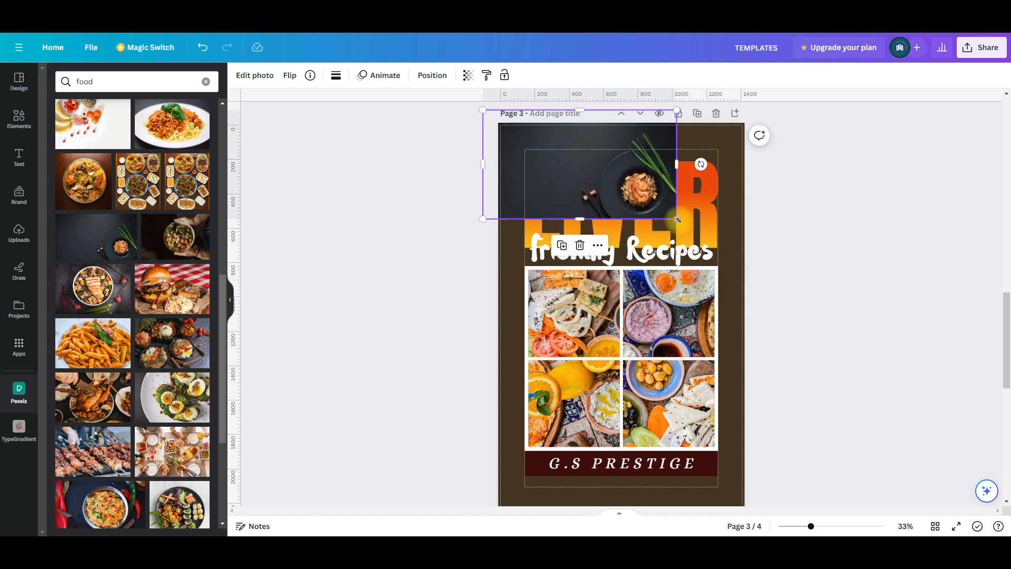
pyautogui.moveTo(678, 219); pyautogui.dragTo(964, 506)
pyautogui.scroll(-3, 875, 440)
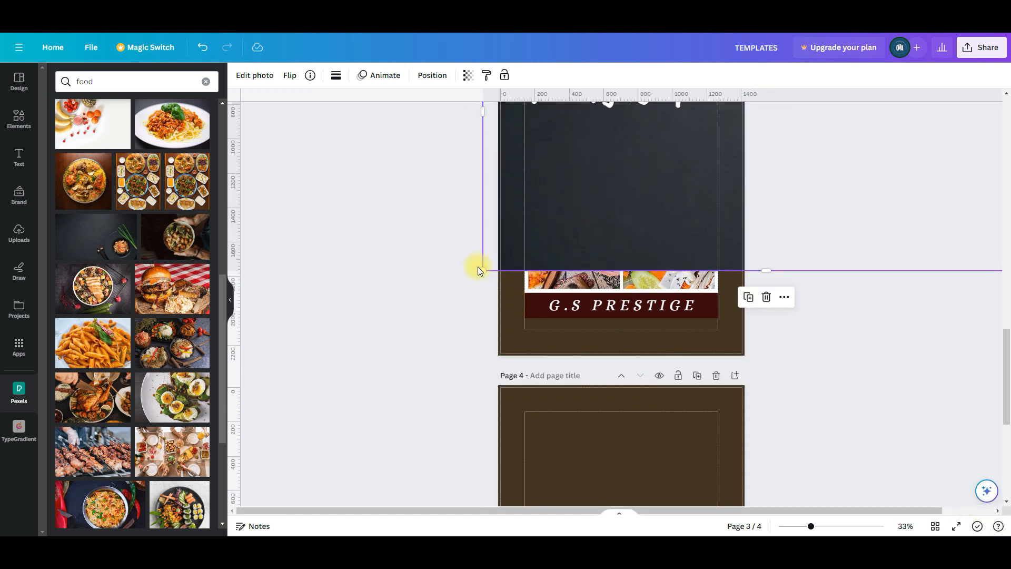
pyautogui.moveTo(481, 269); pyautogui.dragTo(353, 474)
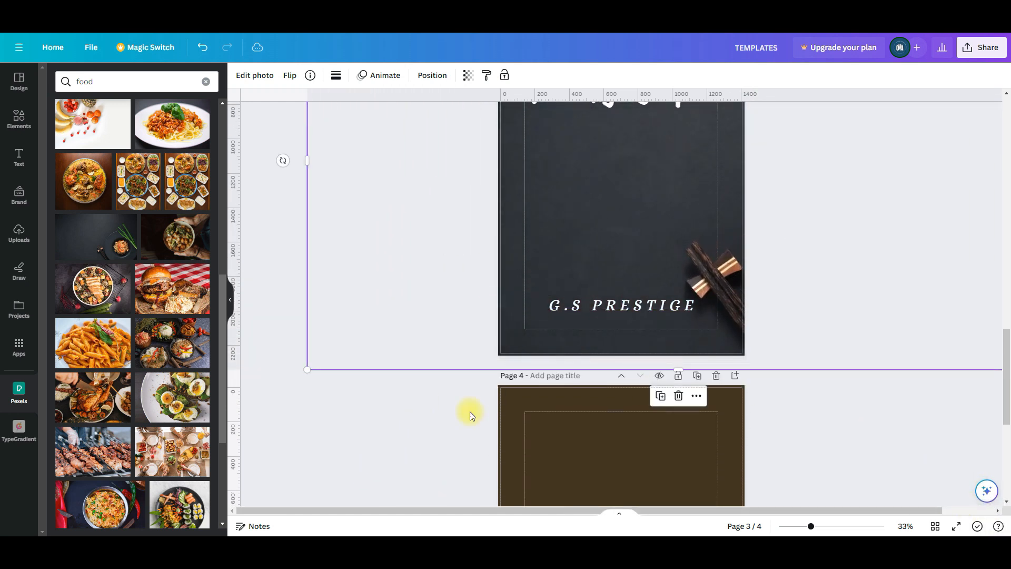
pyautogui.scroll(3, 679, 305)
pyautogui.moveTo(650, 384); pyautogui.dragTo(672, 384)
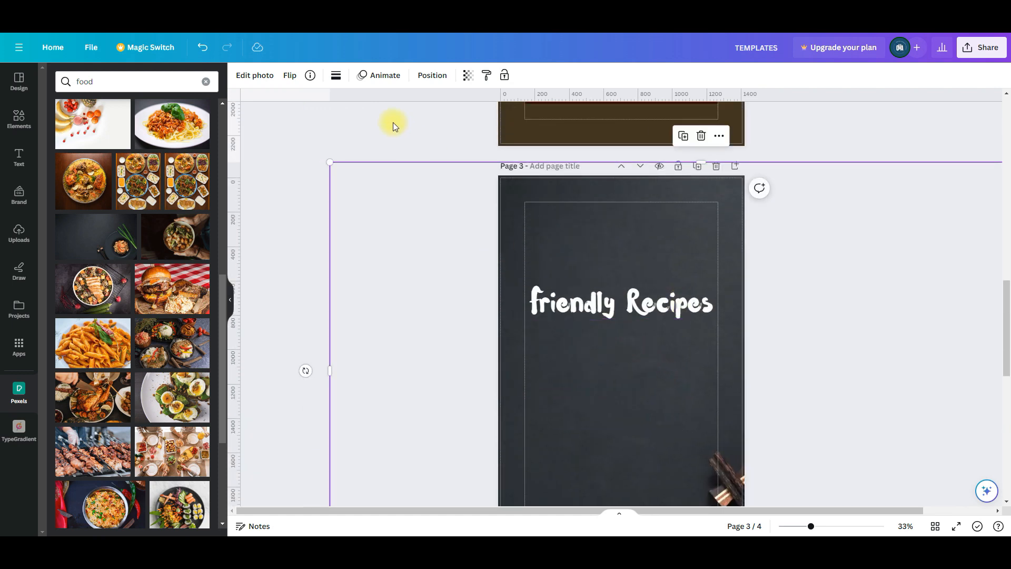
# Move the dark photo's layer below LIVER, directly above the brown background, so it backs the page 3 cover
pyautogui.click(432, 77)
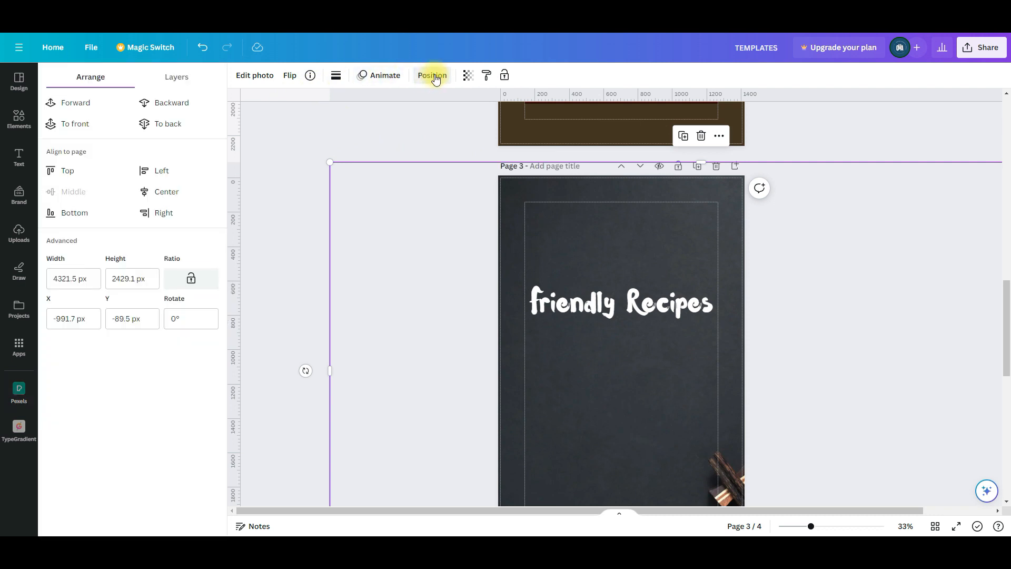
pyautogui.click(179, 77)
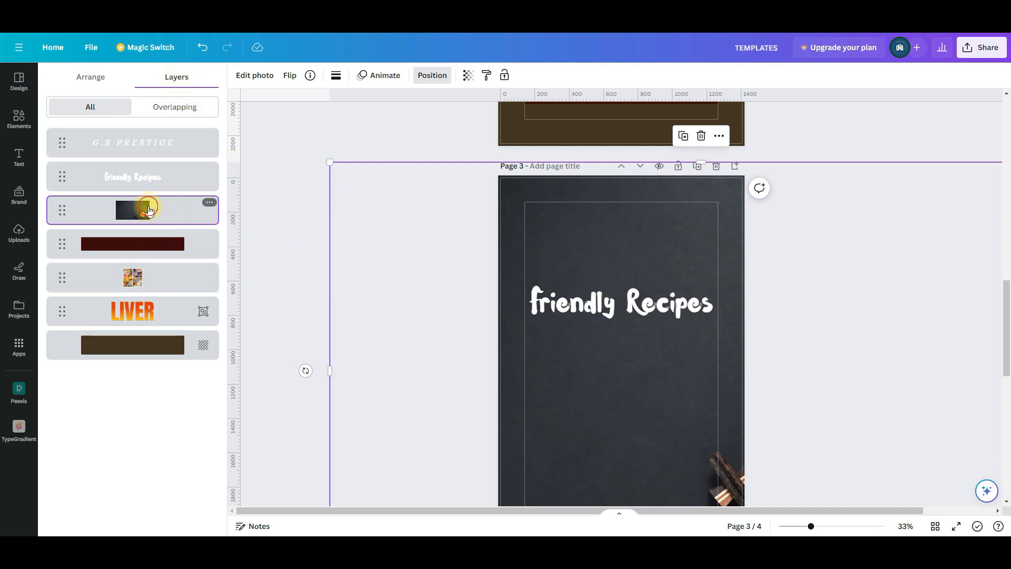
pyautogui.moveTo(147, 208); pyautogui.dragTo(151, 329)
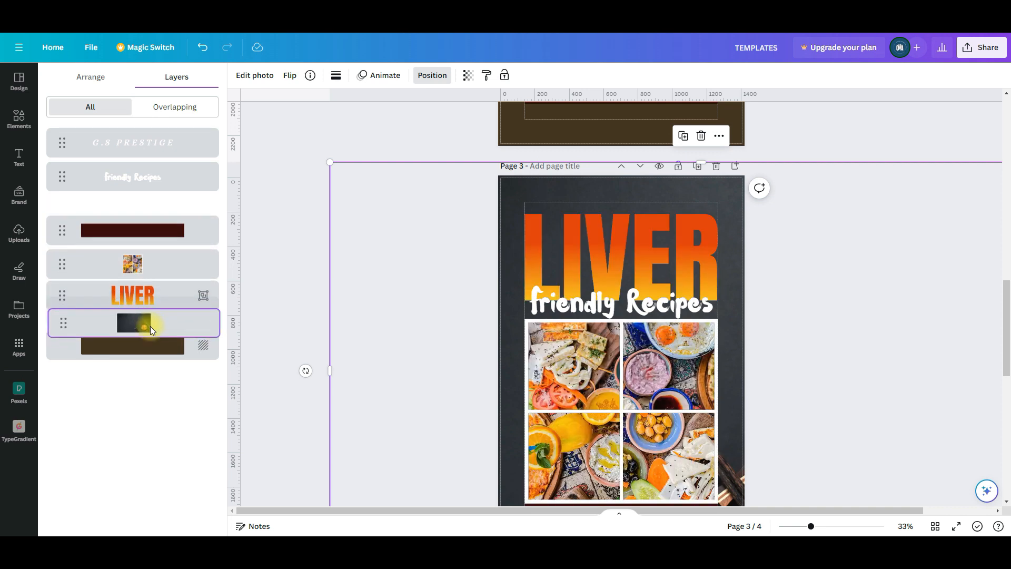
pyautogui.click(410, 141)
pyautogui.scroll(-4, 413, 200)
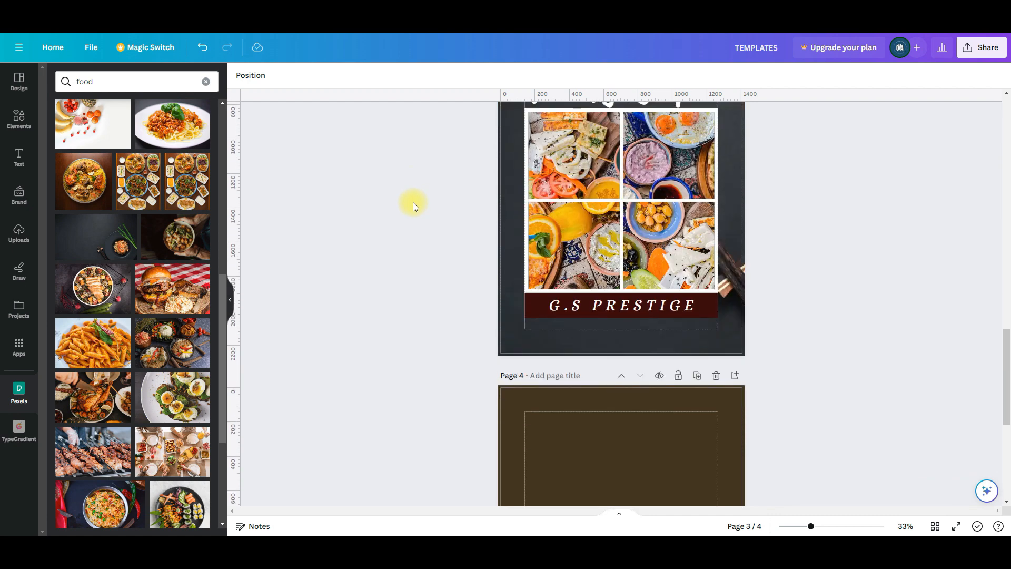
pyautogui.scroll(3, 413, 202)
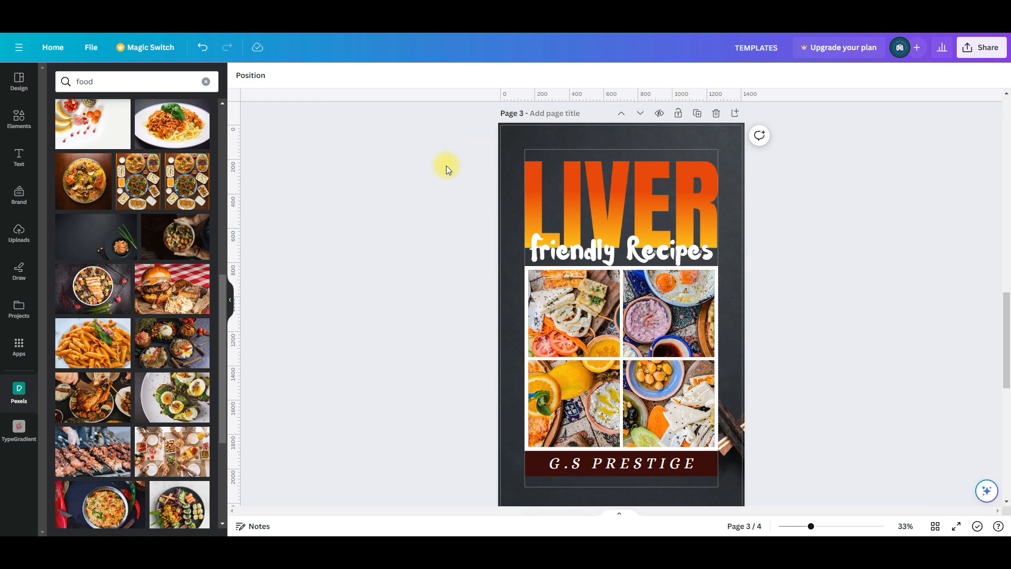
# Try the Cherry, Fuchsia, Pop and Mustard Duotone effects on page 3's dark background photo
pyautogui.click(521, 147)
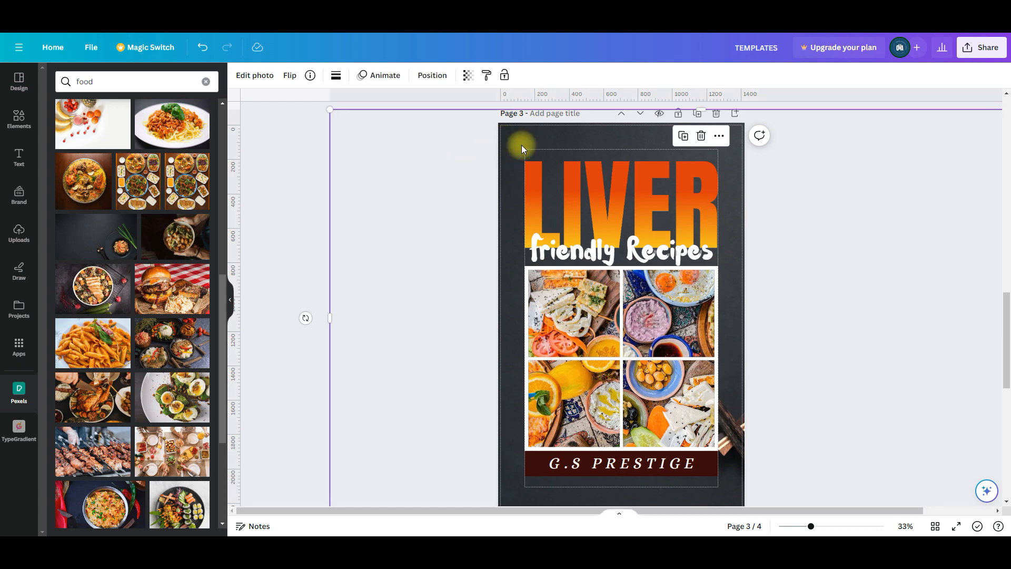
pyautogui.click(427, 77)
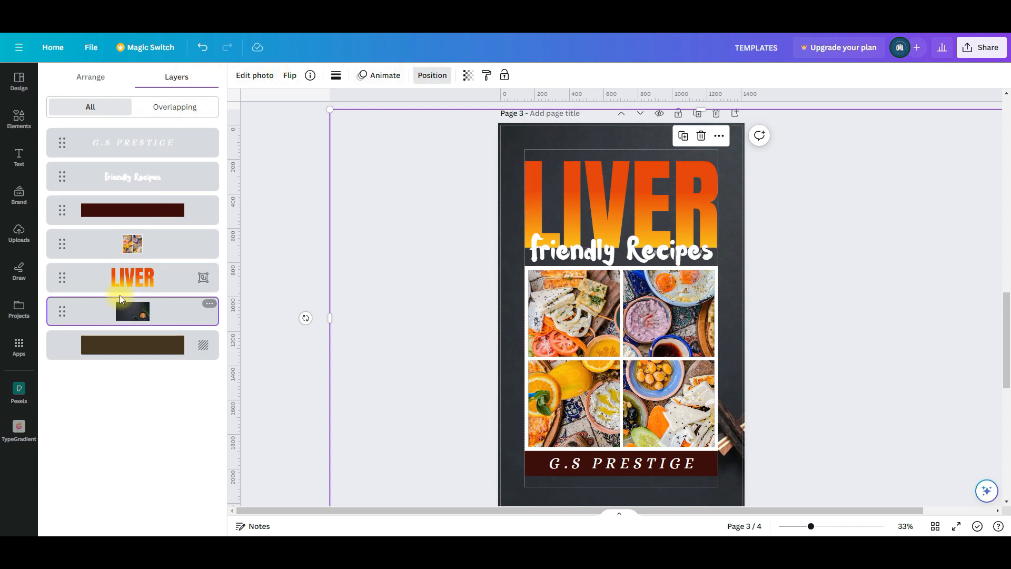
pyautogui.click(255, 75)
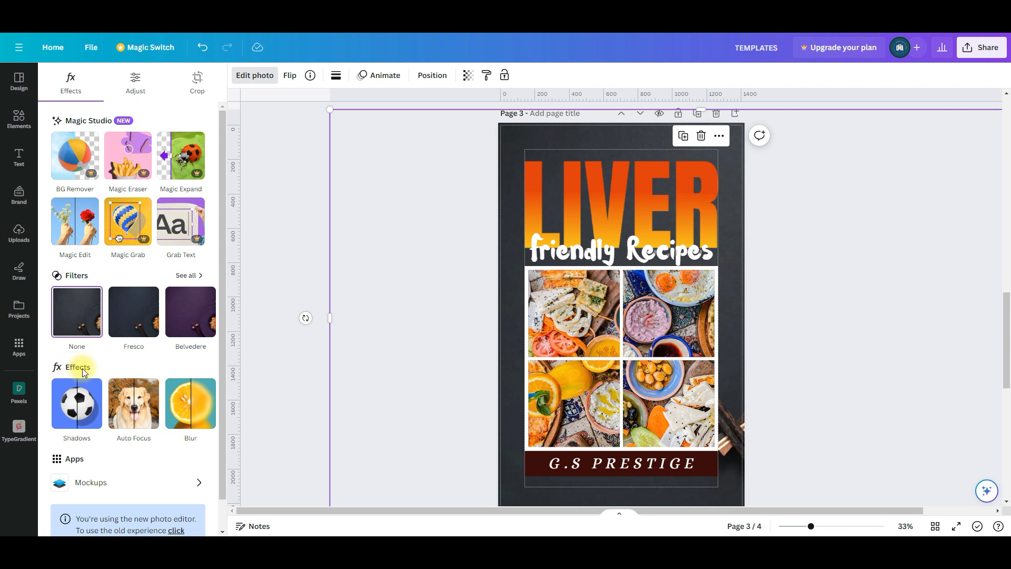
pyautogui.click(198, 403)
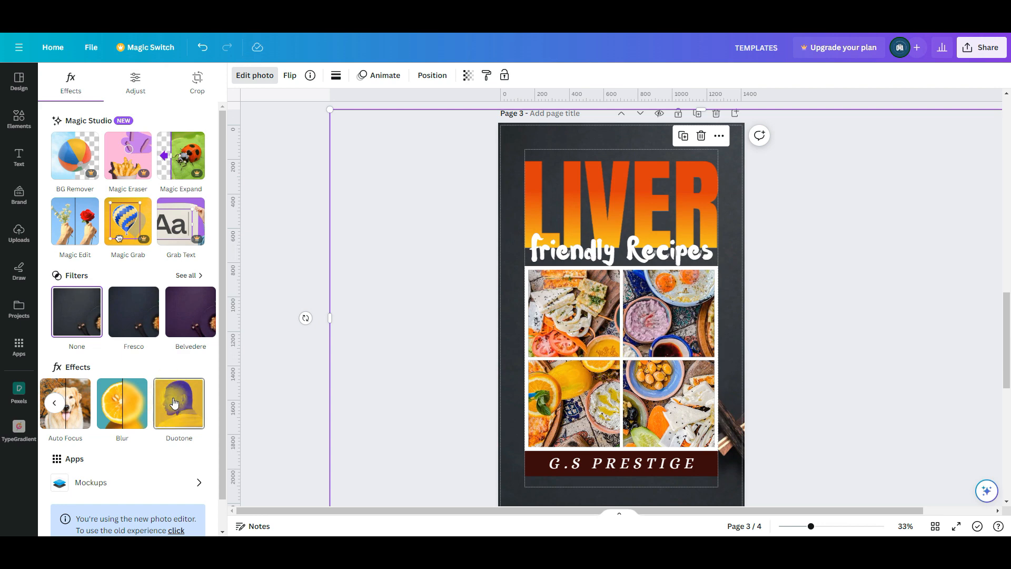
pyautogui.click(173, 403)
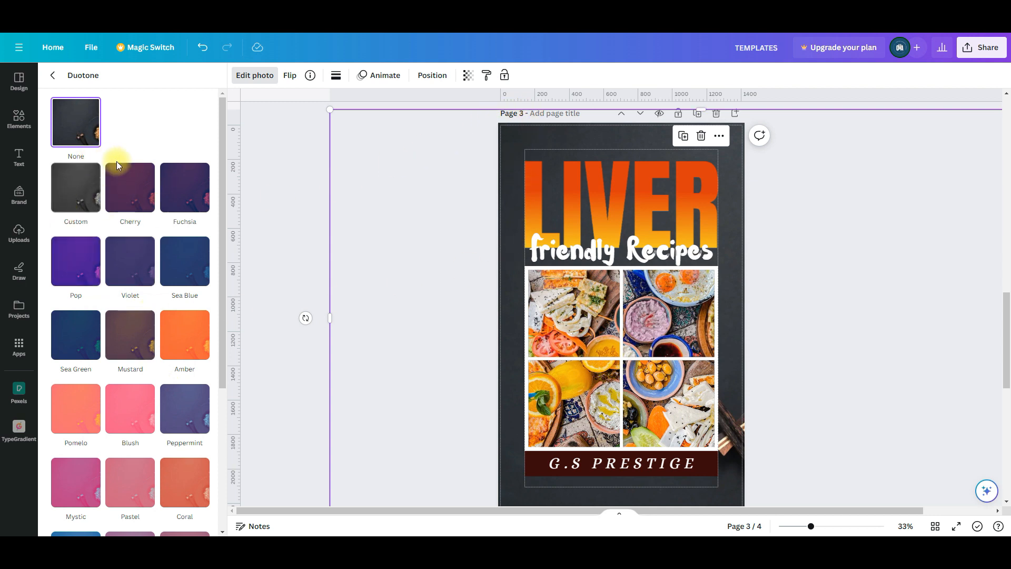
pyautogui.click(128, 183)
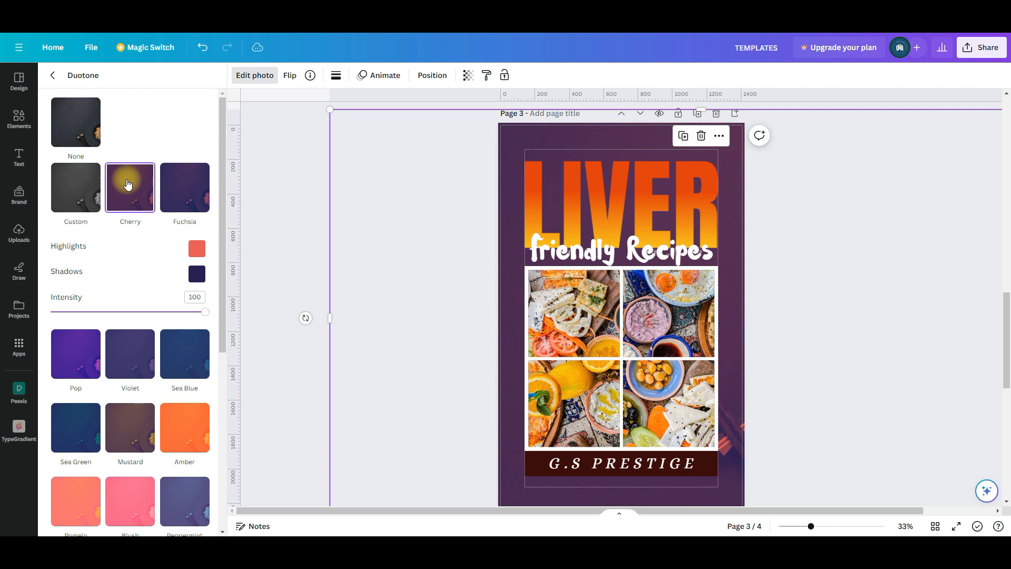
pyautogui.click(180, 176)
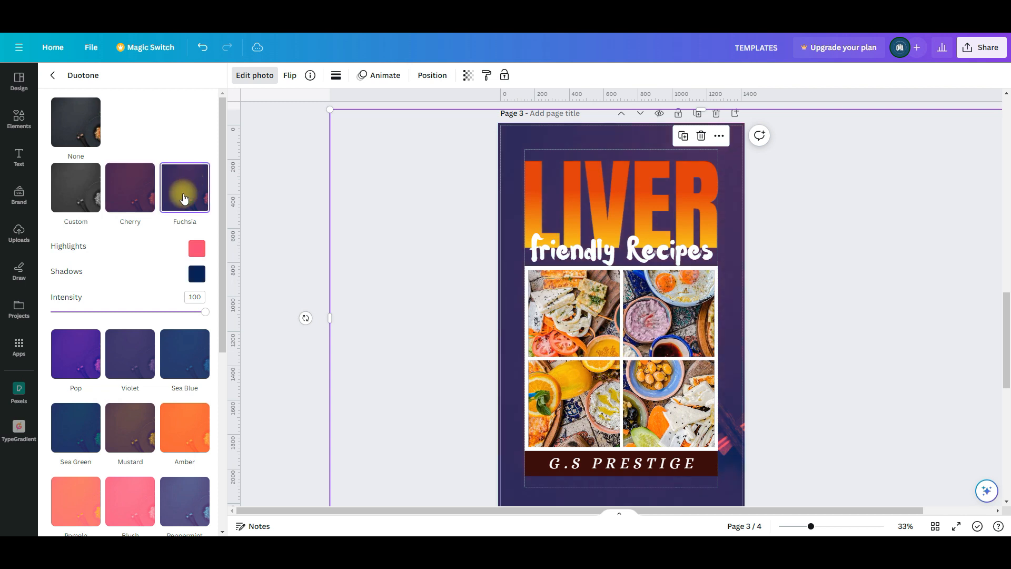
pyautogui.click(76, 356)
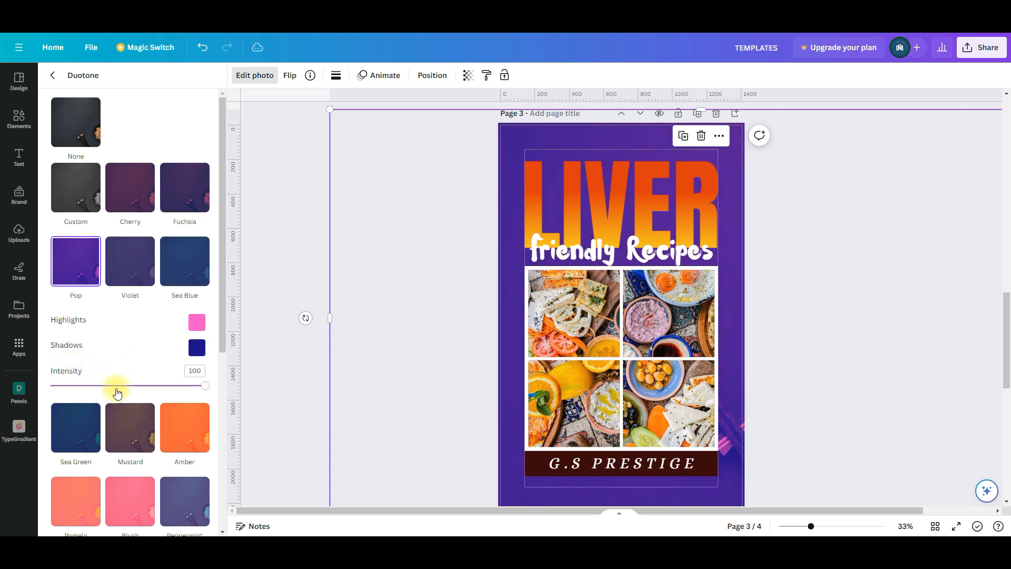
pyautogui.click(120, 432)
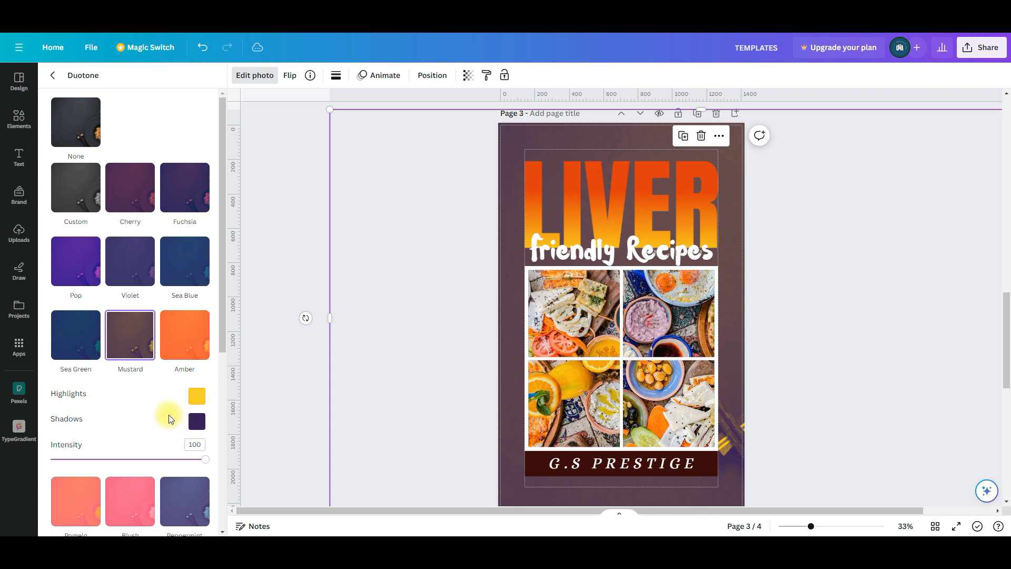
# Apply the Mono Duotone effect to the dark background photo and set its shadows colour to dark green #094225
pyautogui.scroll(-6, 168, 419)
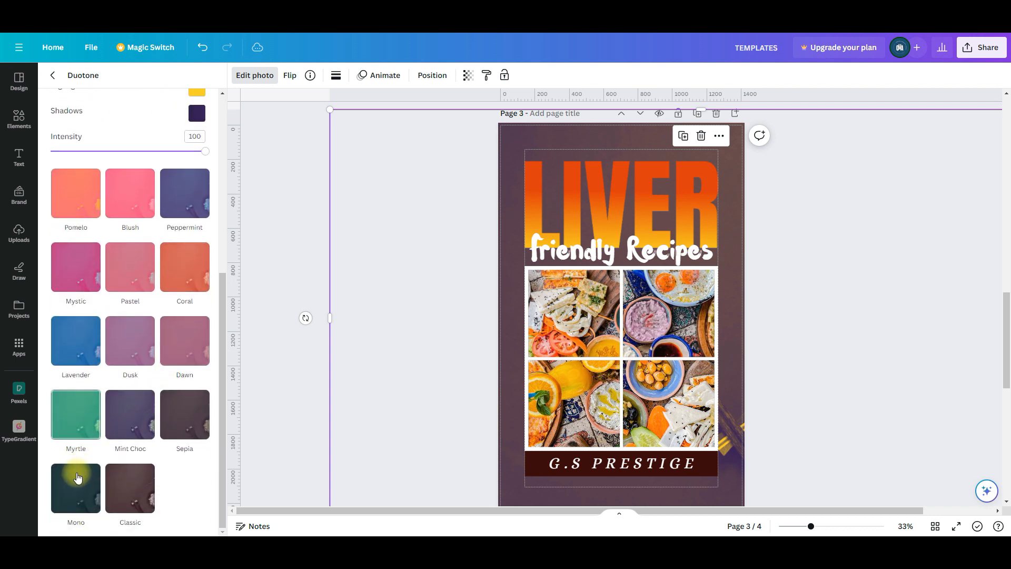
pyautogui.click(78, 477)
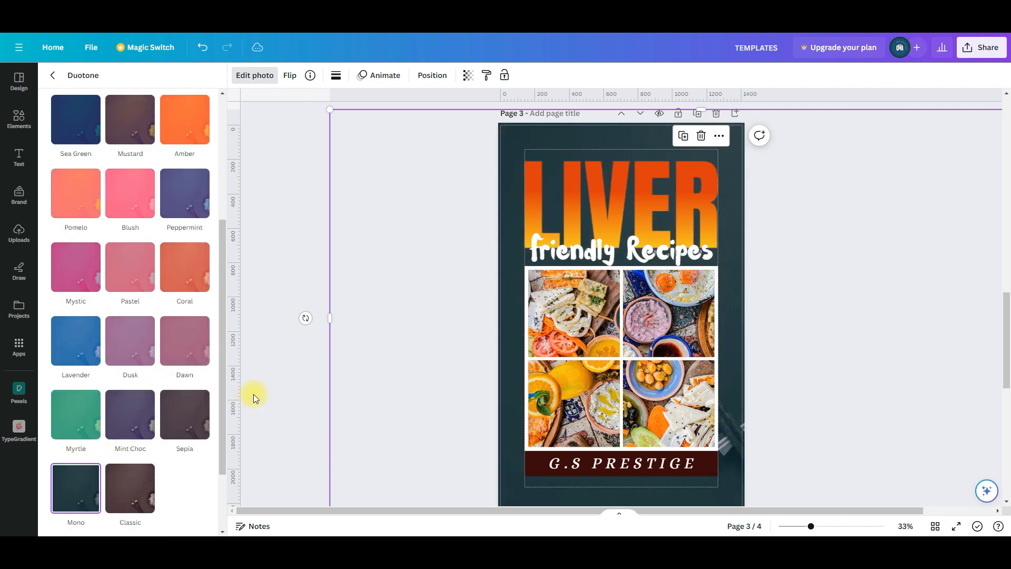
pyautogui.scroll(-3, 135, 385)
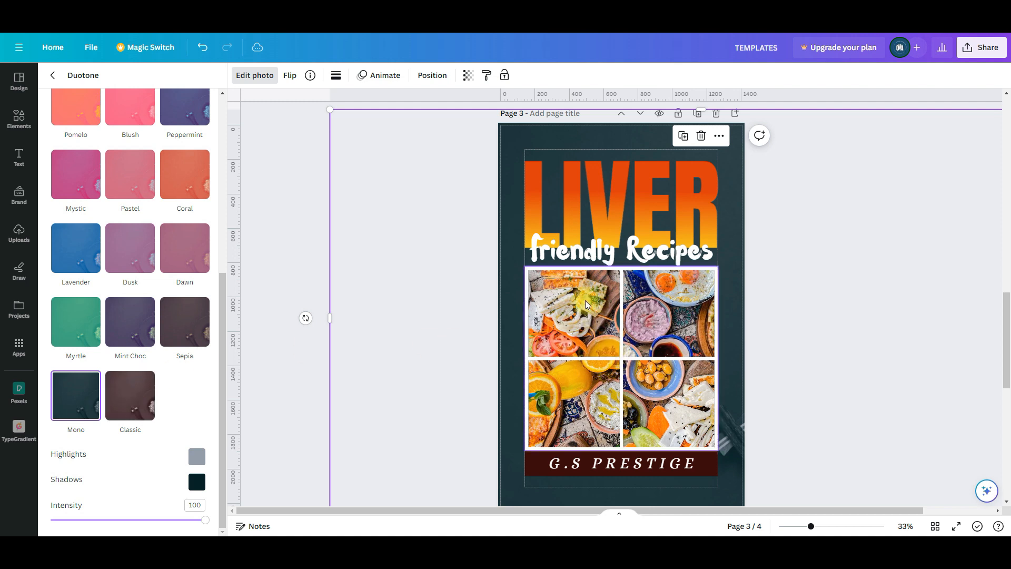
pyautogui.click(431, 387)
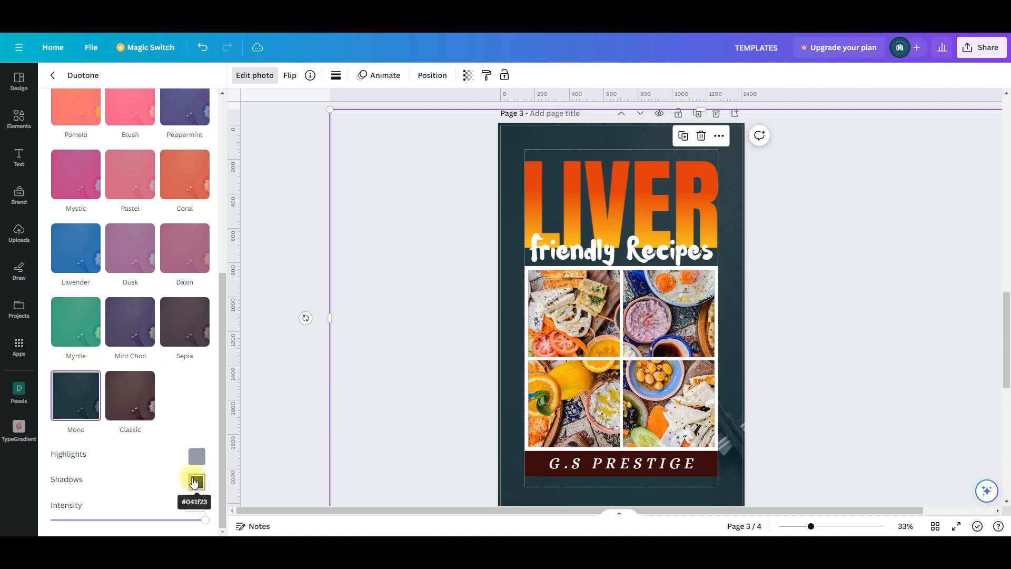
pyautogui.click(197, 483)
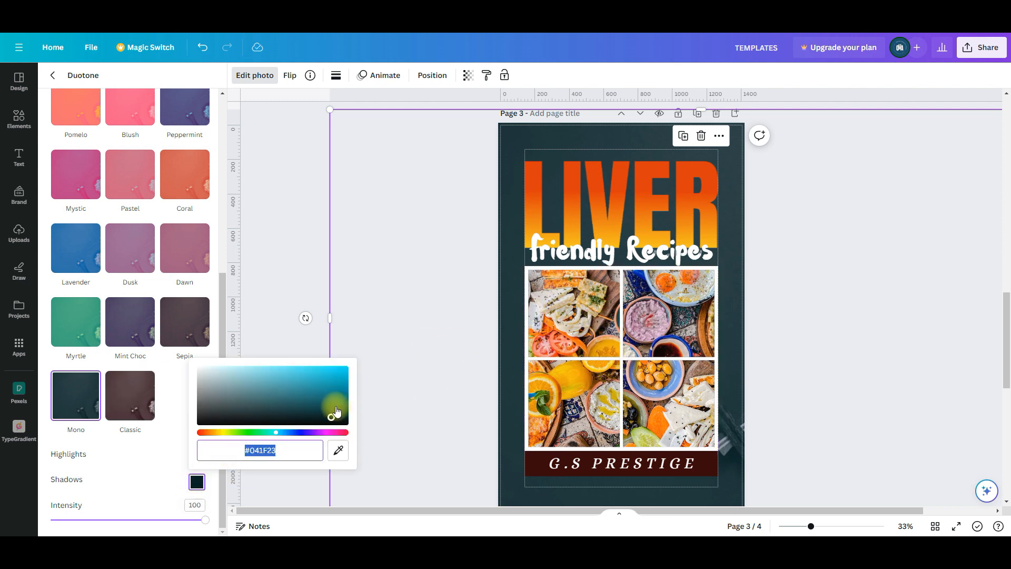
pyautogui.moveTo(271, 432); pyautogui.dragTo(261, 436)
pyautogui.moveTo(320, 415)
pyautogui.mouseDown()
pyautogui.moveTo(335, 414)
pyautogui.moveTo(327, 391)
pyautogui.moveTo(291, 411)
pyautogui.moveTo(339, 414)
pyautogui.moveTo(327, 409)
pyautogui.mouseUp()
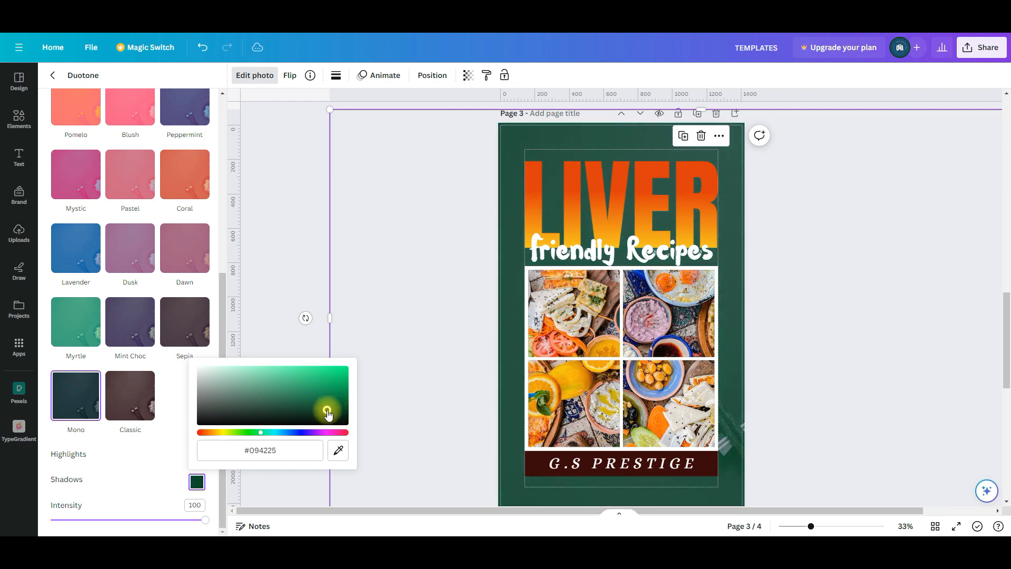
pyautogui.click(287, 182)
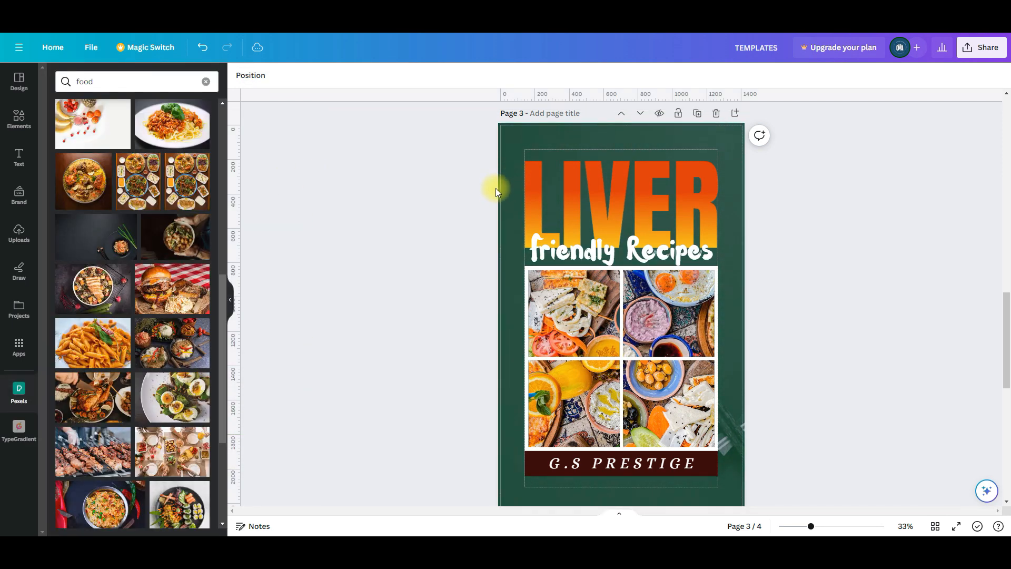
# Delete page 3's background photo and add the light wooden tabletop photo with a knife and fruit from the Pexels food images
pyautogui.click(517, 138)
pyautogui.click(700, 135)
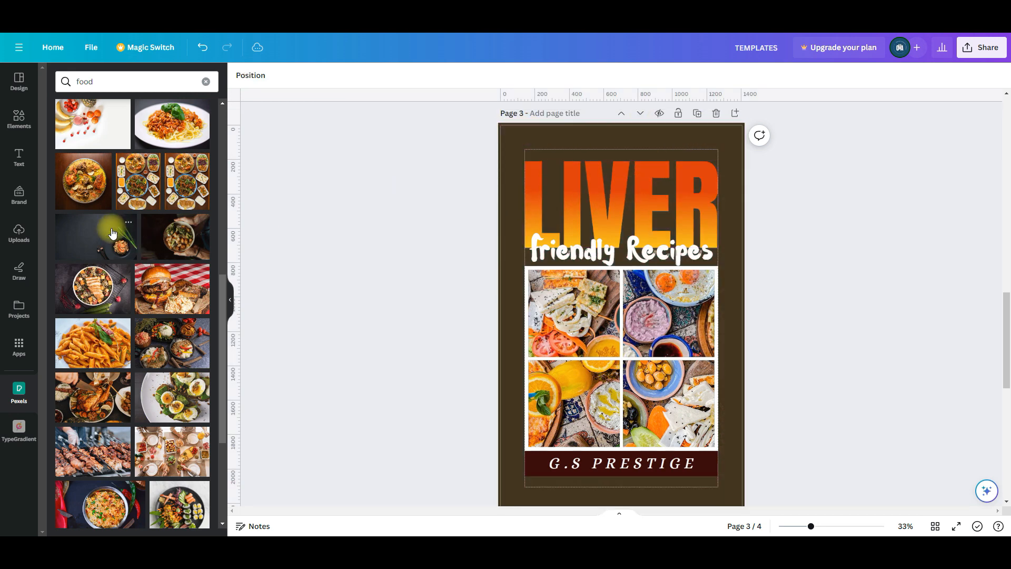
pyautogui.scroll(-5, 112, 233)
pyautogui.scroll(-3, 113, 232)
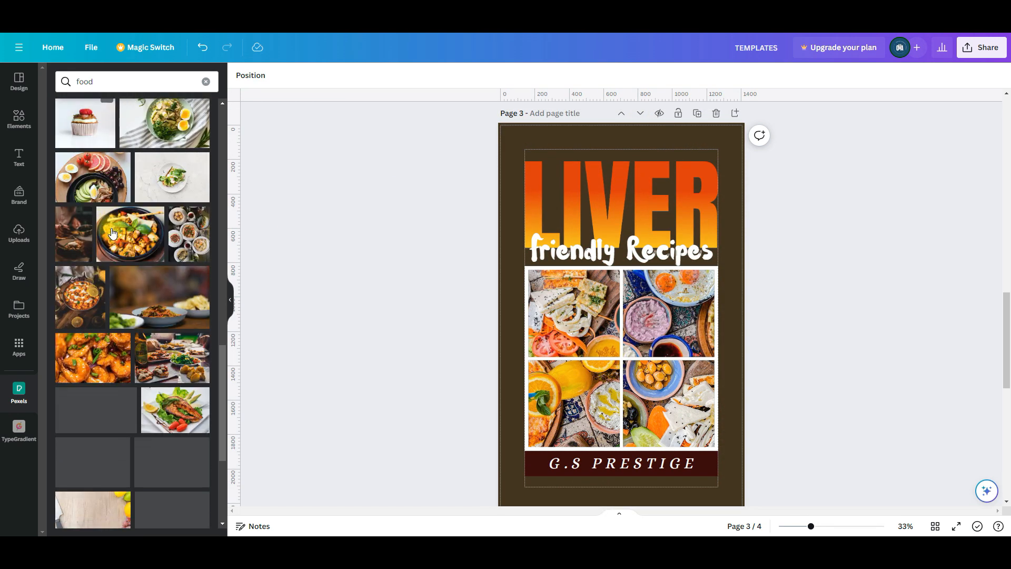
pyautogui.scroll(1, 112, 233)
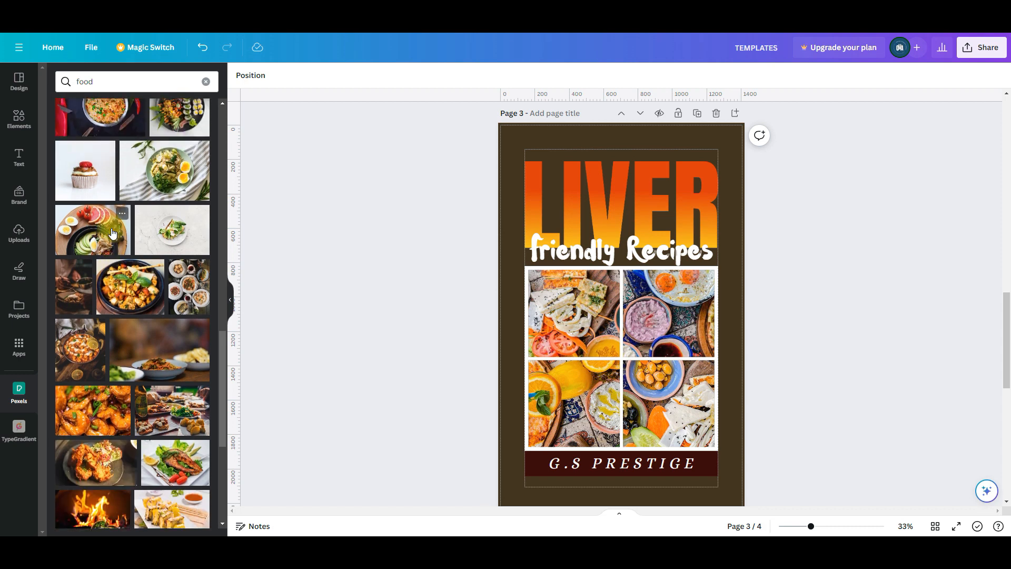
pyautogui.scroll(-5, 112, 232)
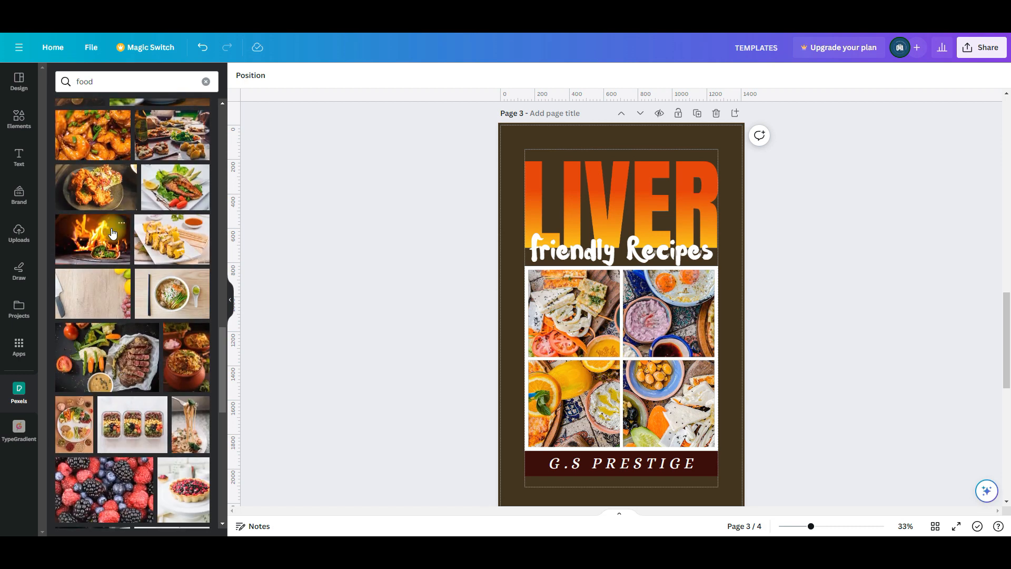
pyautogui.scroll(-1, 112, 232)
pyautogui.click(81, 246)
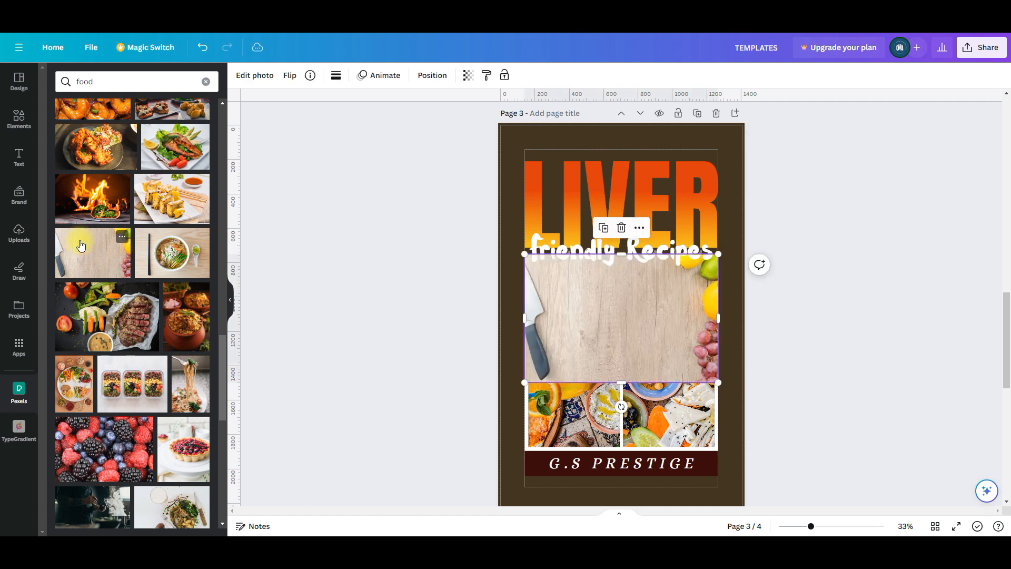
# Move and enlarge the wooden tabletop photo so its plain wood area covers the whole of page 3
pyautogui.moveTo(623, 332); pyautogui.dragTo(570, 203)
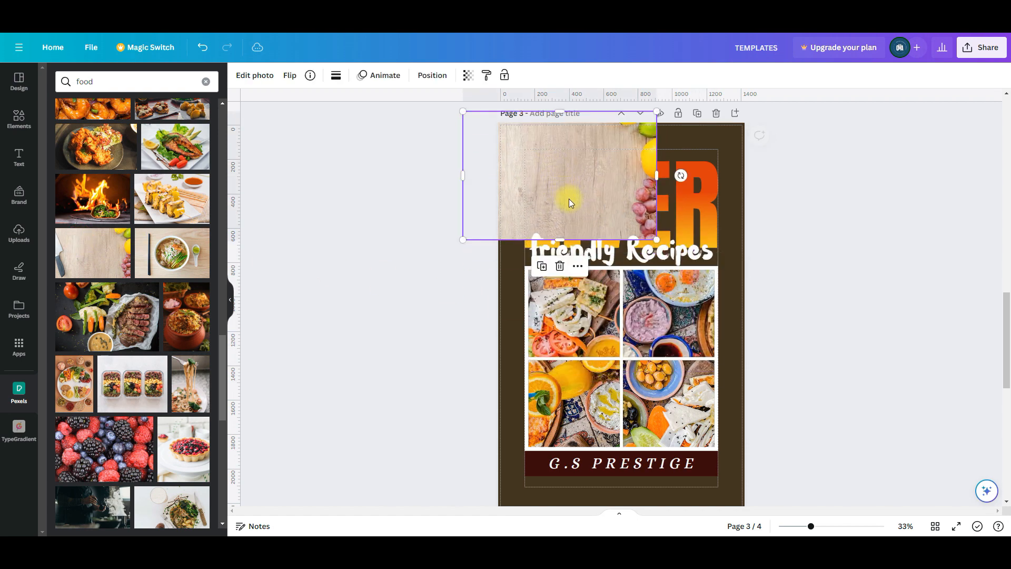
pyautogui.moveTo(657, 239); pyautogui.dragTo(900, 532)
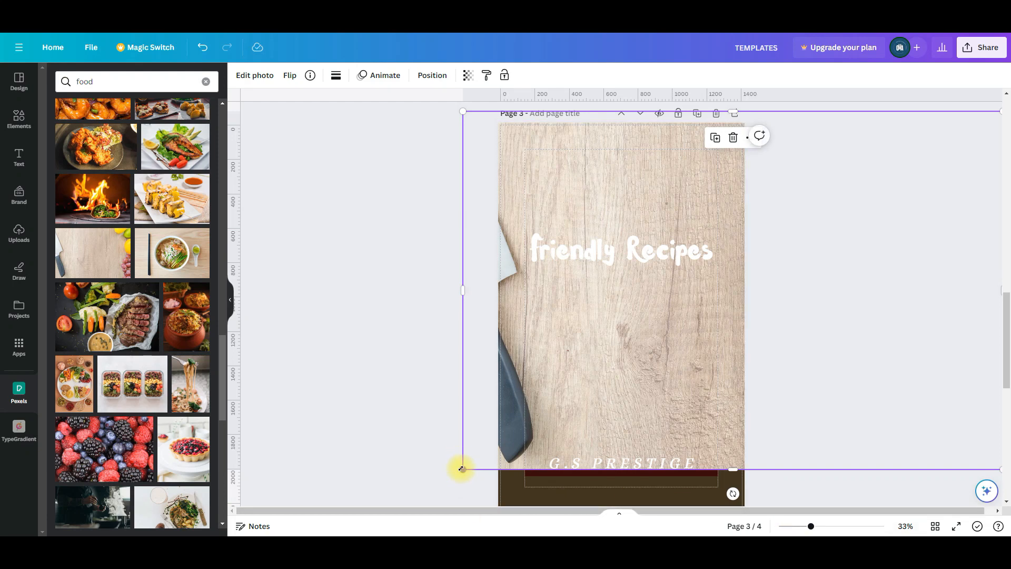
pyautogui.moveTo(462, 469); pyautogui.dragTo(375, 533)
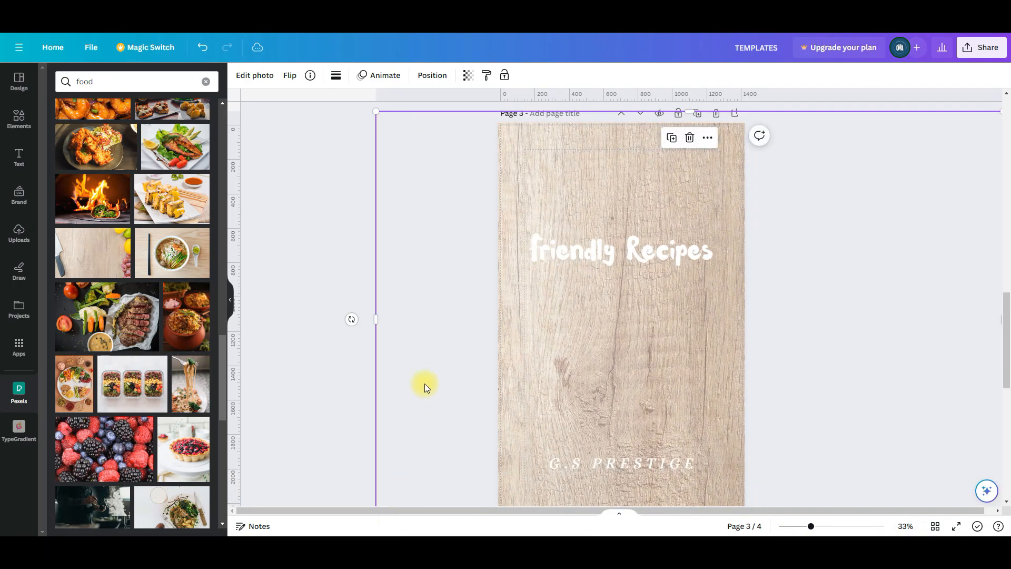
pyautogui.click(257, 75)
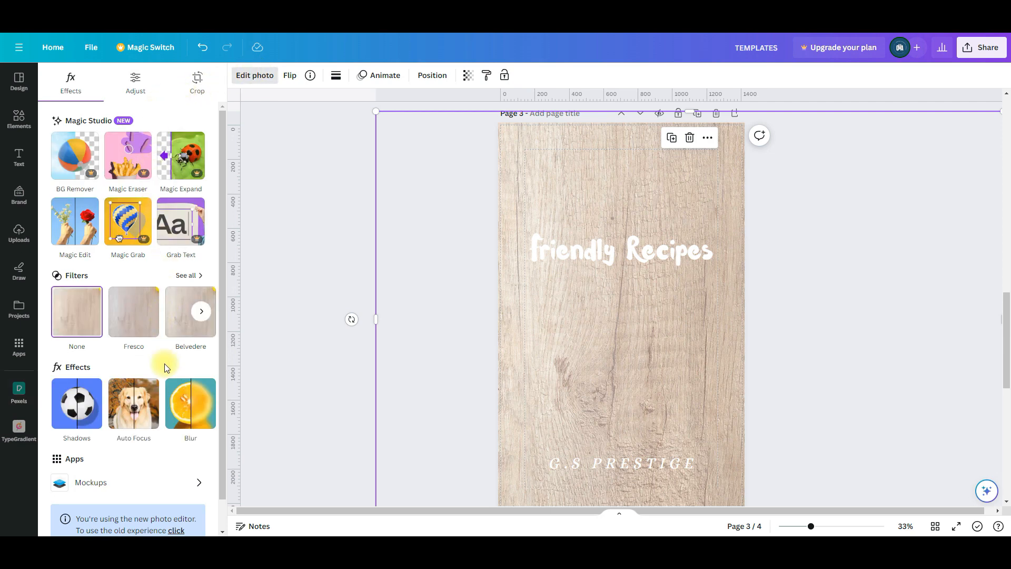
pyautogui.hscroll(2, 200, 403)
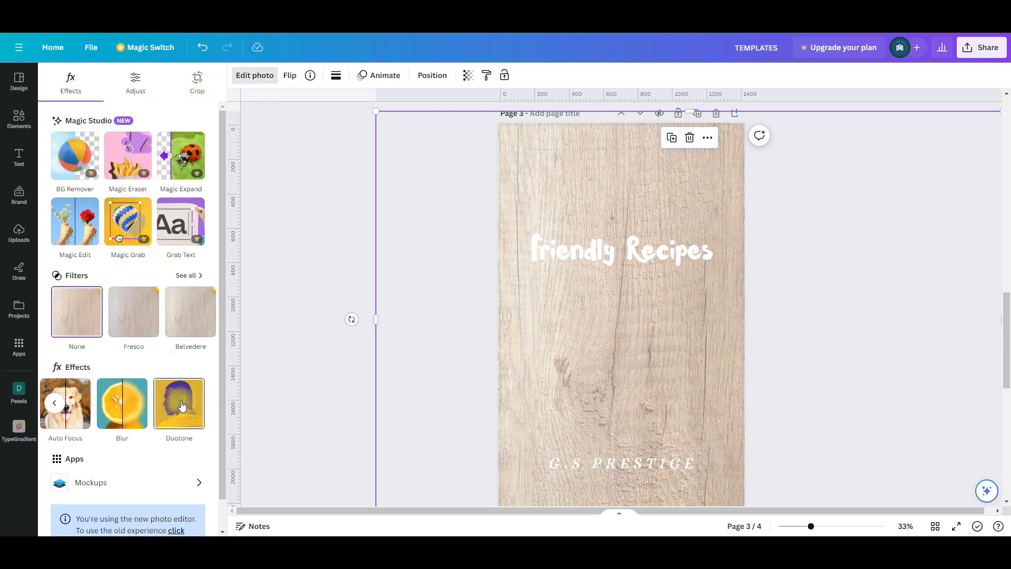
pyautogui.click(181, 403)
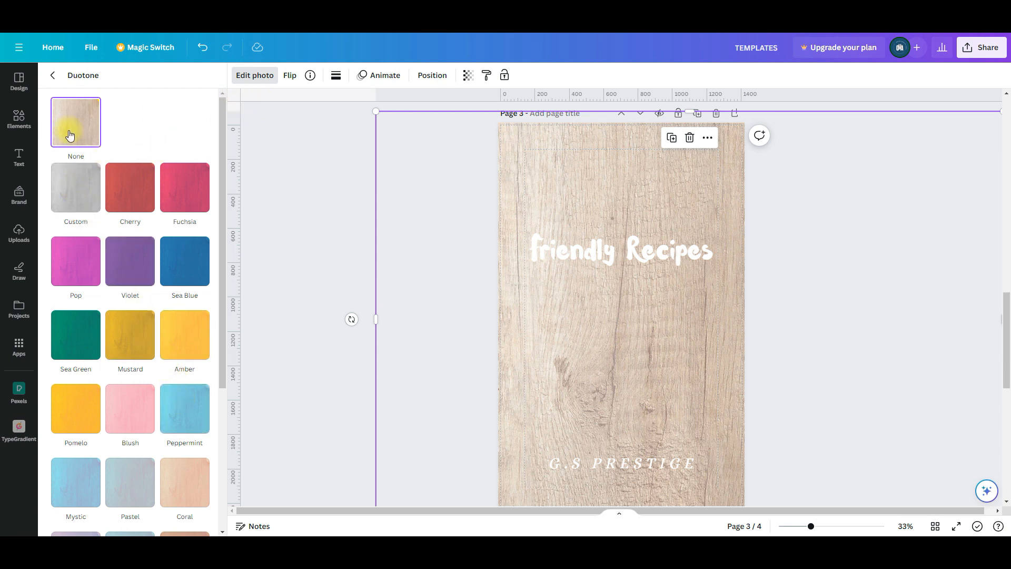
# Move the wood photo's layer below LIVER, directly above the brown background, and set its transparency to 64
pyautogui.click(432, 75)
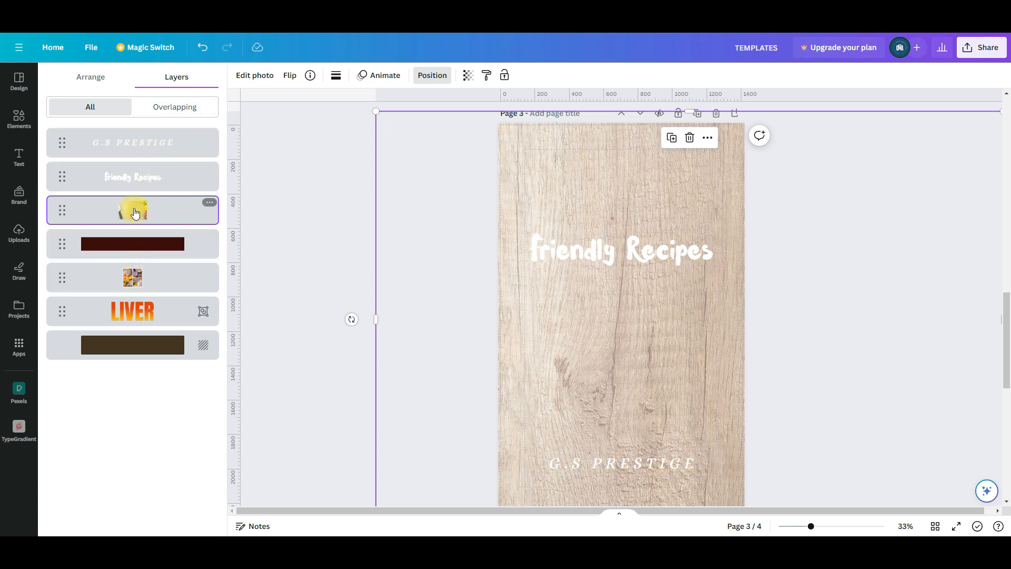
pyautogui.moveTo(134, 213); pyautogui.dragTo(133, 331)
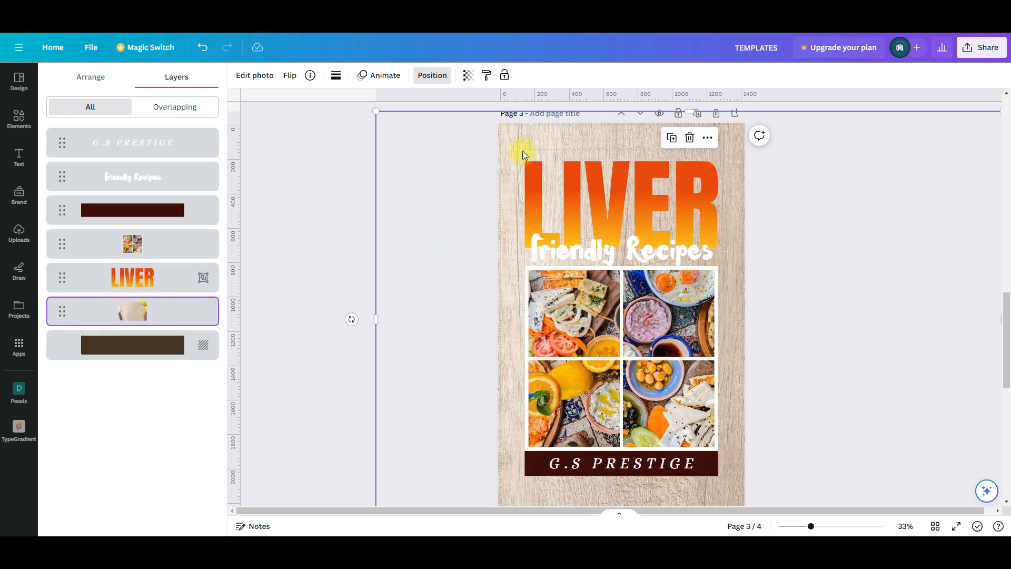
pyautogui.click(467, 75)
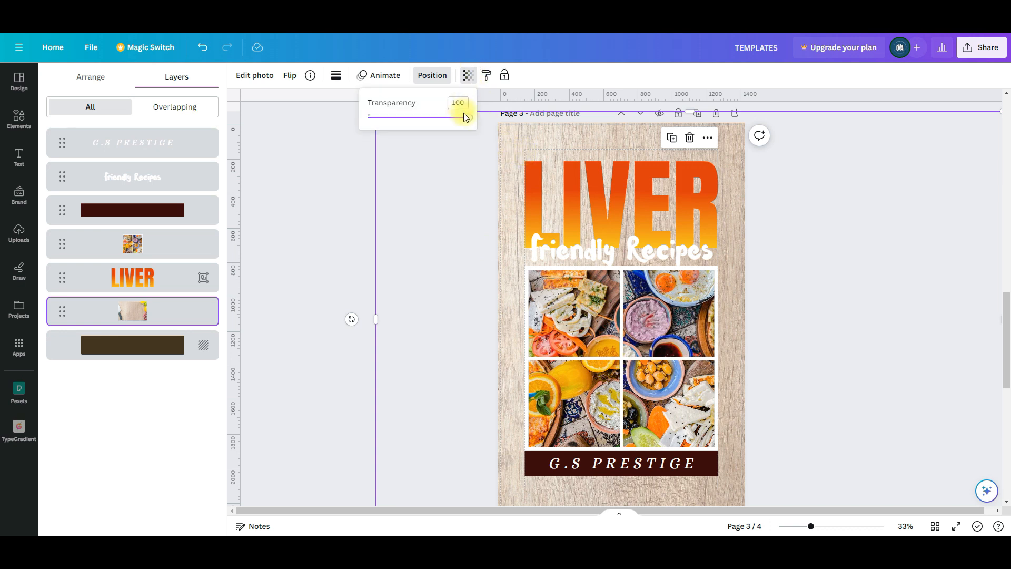
pyautogui.moveTo(464, 123); pyautogui.dragTo(437, 124)
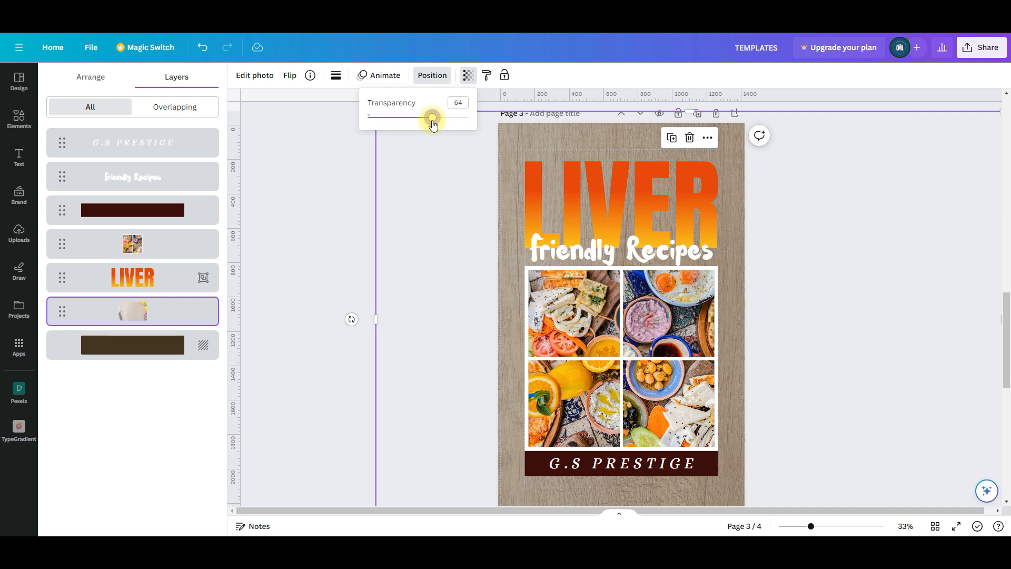
pyautogui.click(536, 75)
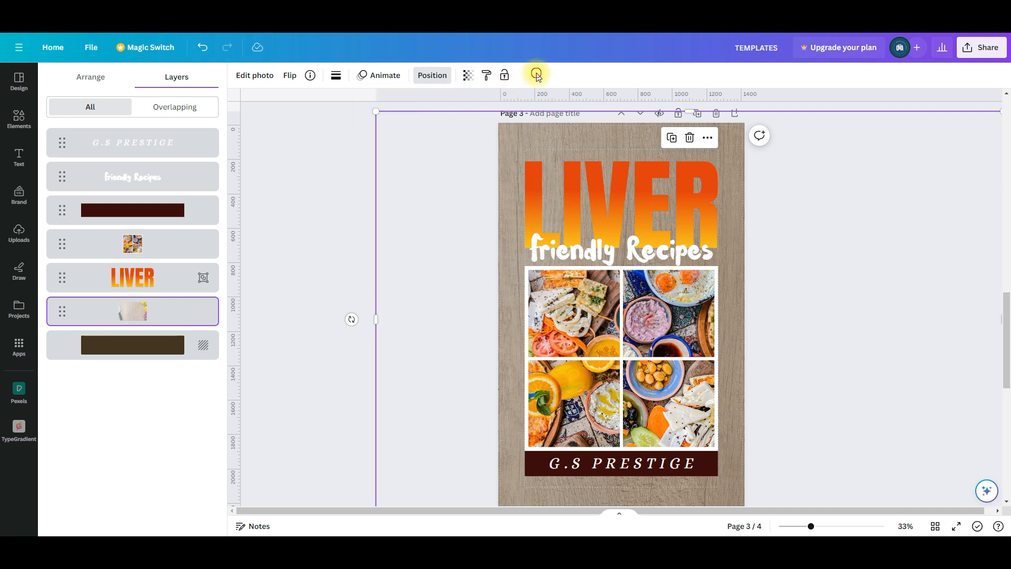
# Apply the Custom Duotone effect to page 3's wood background photo
pyautogui.click(255, 82)
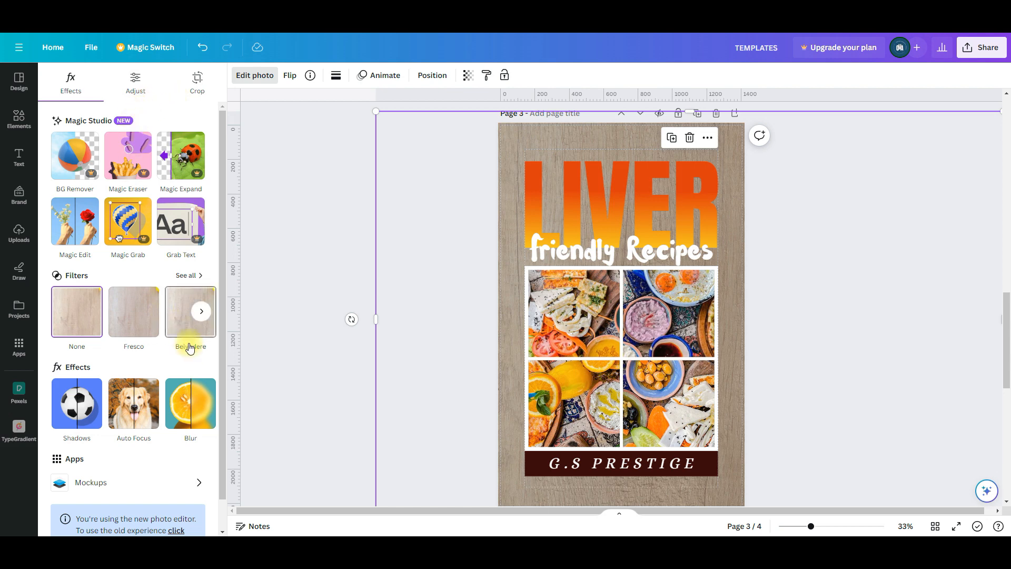
pyautogui.click(201, 403)
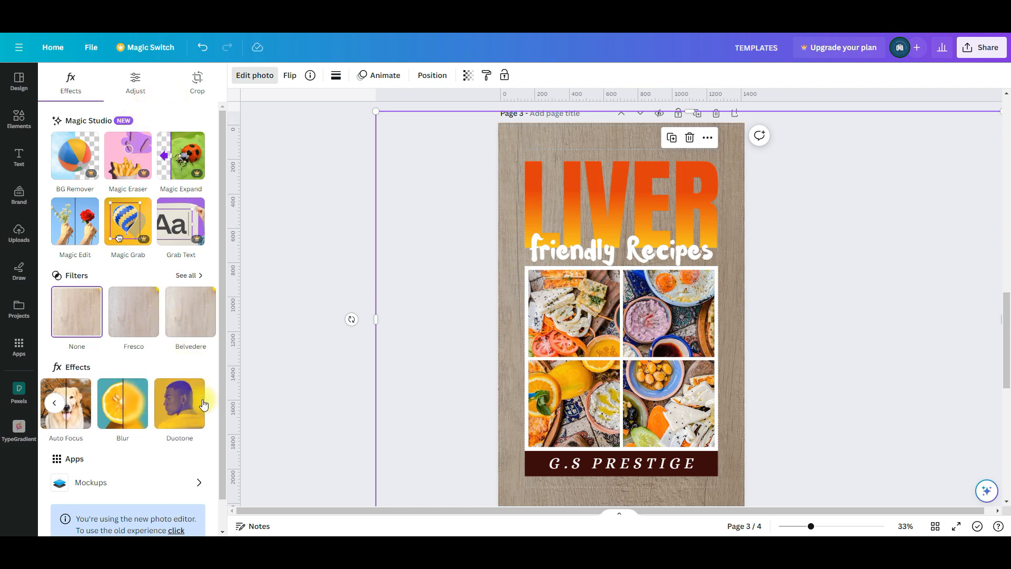
pyautogui.click(173, 409)
pyautogui.click(83, 182)
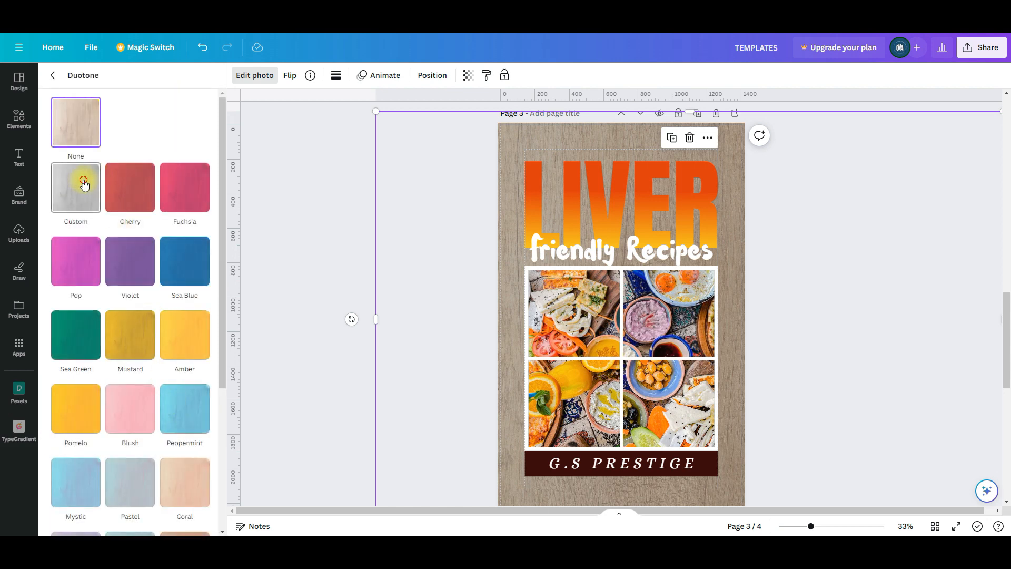
# Try the Cherry, Coral, Mono and Sepia Duotone presets on page 3's wood background photo
pyautogui.click(127, 187)
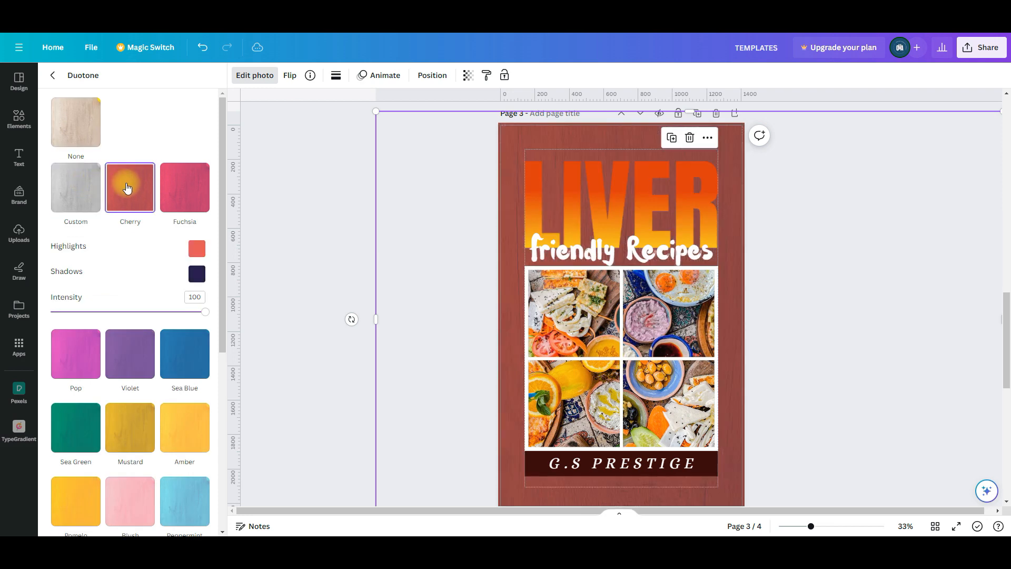
pyautogui.scroll(-5, 141, 274)
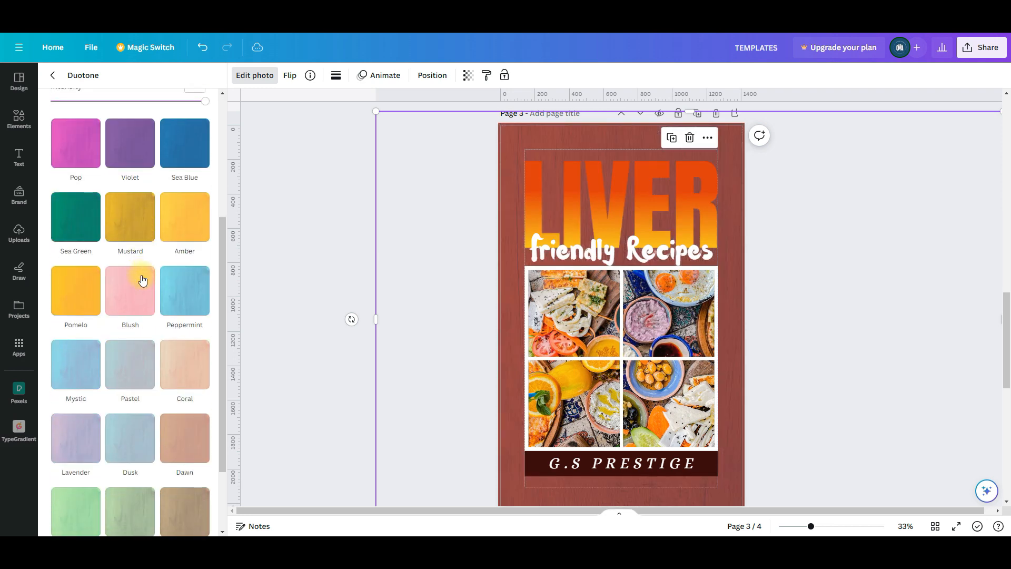
pyautogui.click(194, 323)
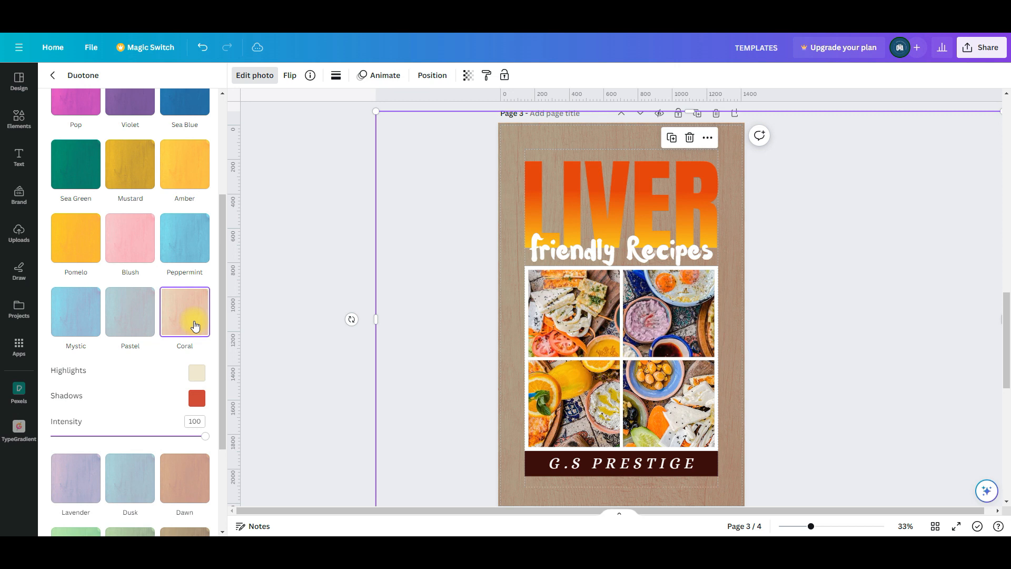
pyautogui.scroll(-3, 194, 323)
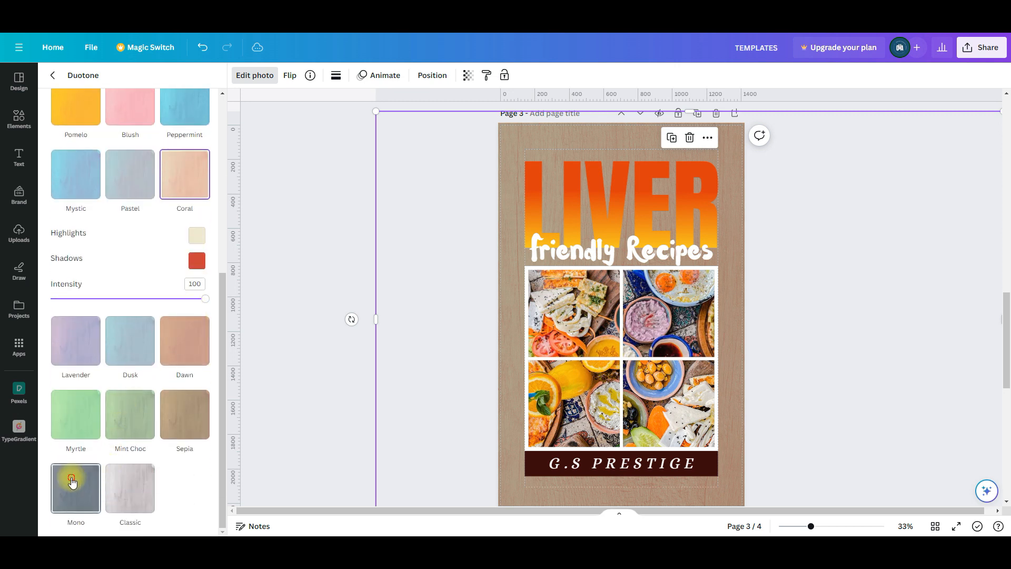
pyautogui.click(72, 482)
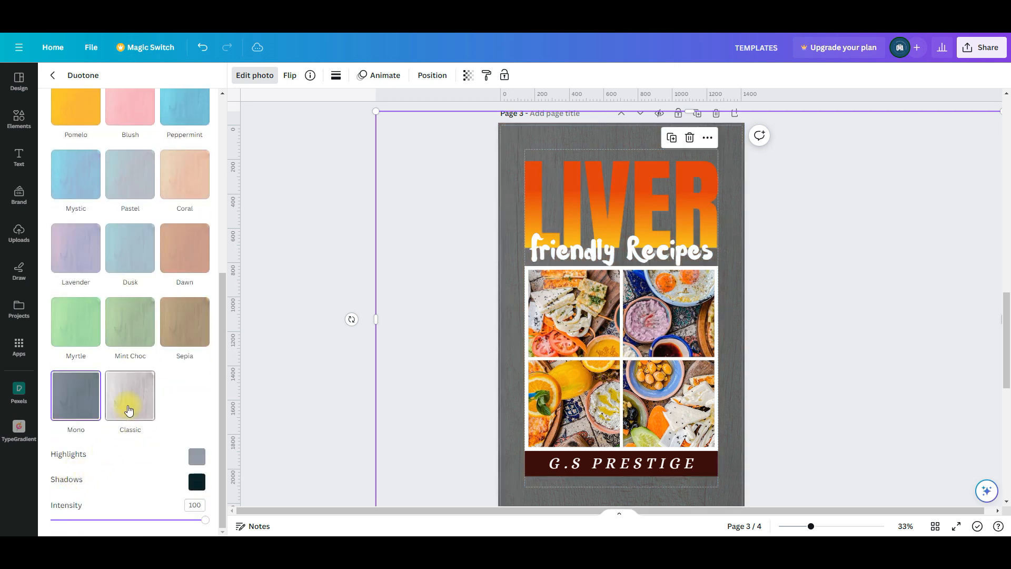
pyautogui.click(181, 326)
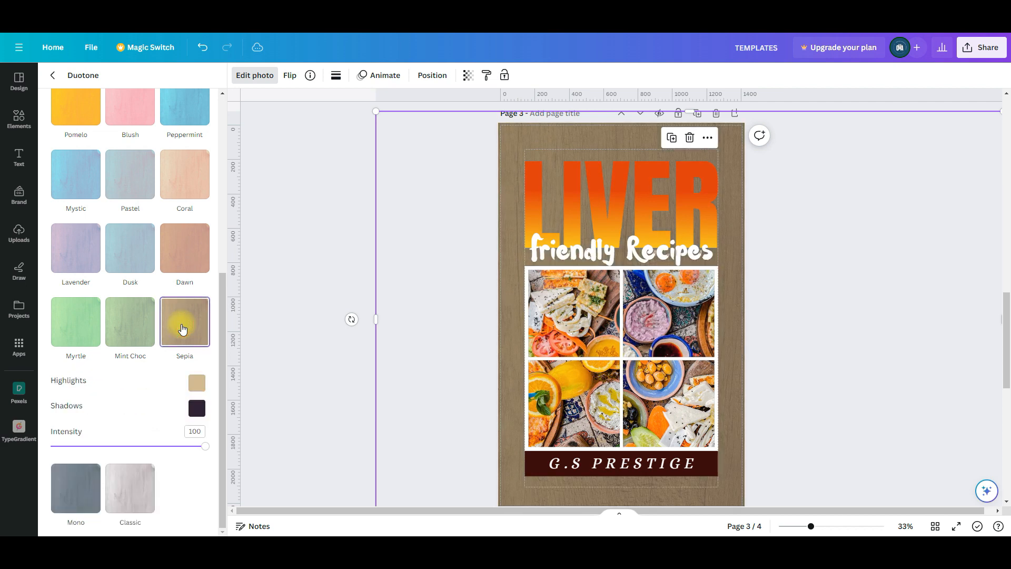
pyautogui.scroll(6, 184, 329)
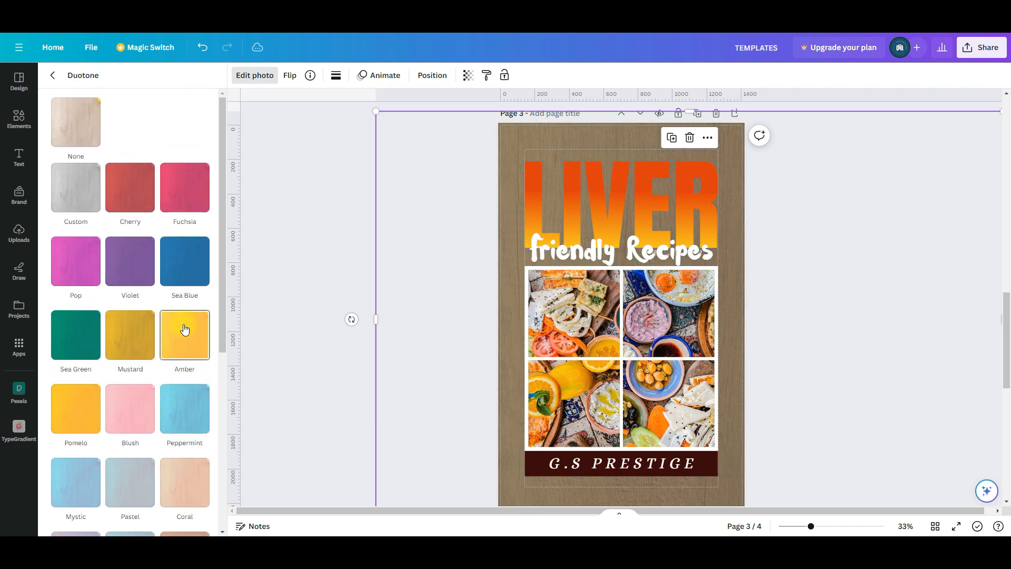
# Set the wood photo's Duotone effect back to Custom and compare page 3 with the page 2 cover
pyautogui.click(83, 190)
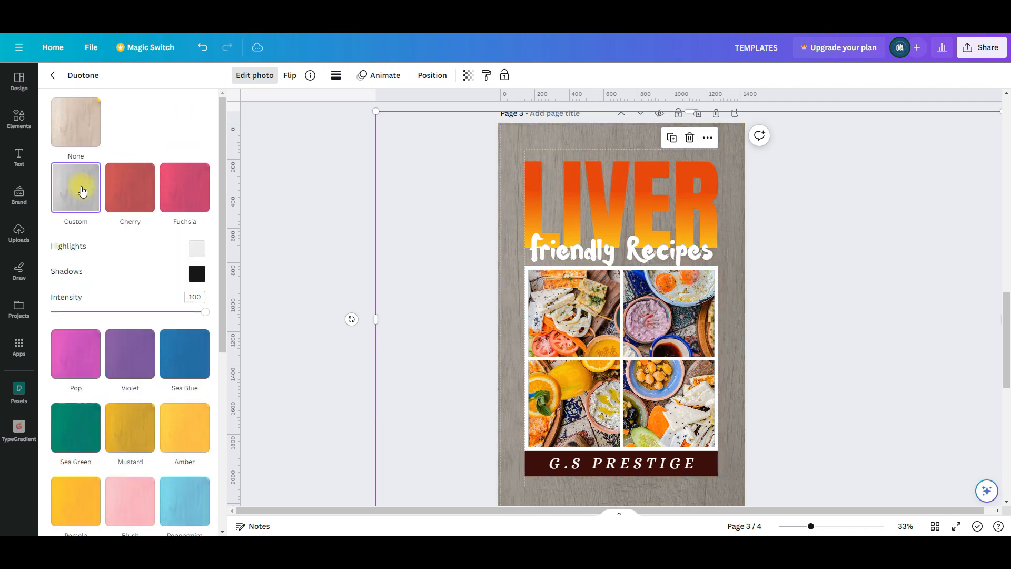
pyautogui.click(302, 230)
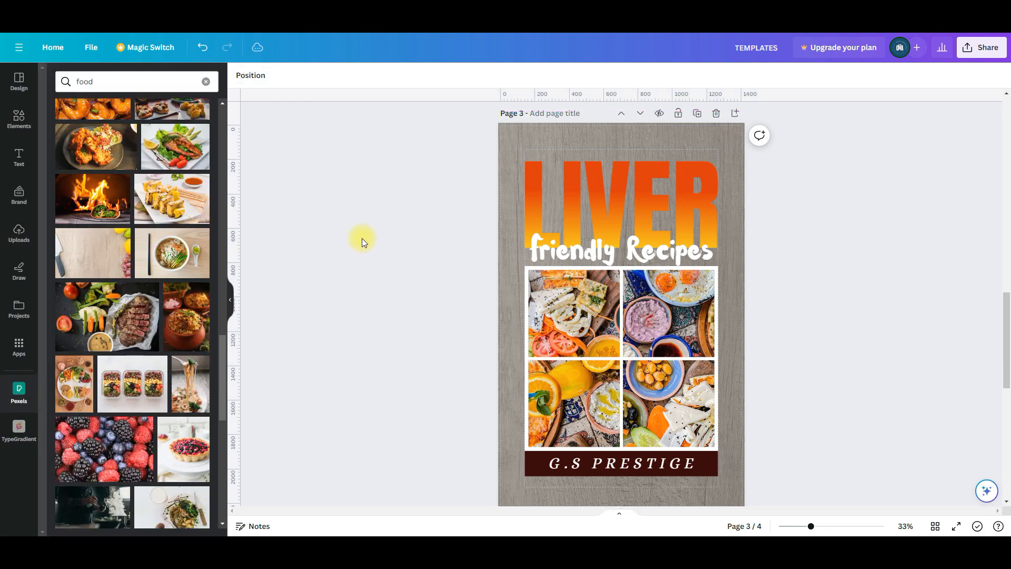
pyautogui.scroll(-4, 365, 239)
pyautogui.scroll(4, 365, 238)
pyautogui.scroll(4, 364, 239)
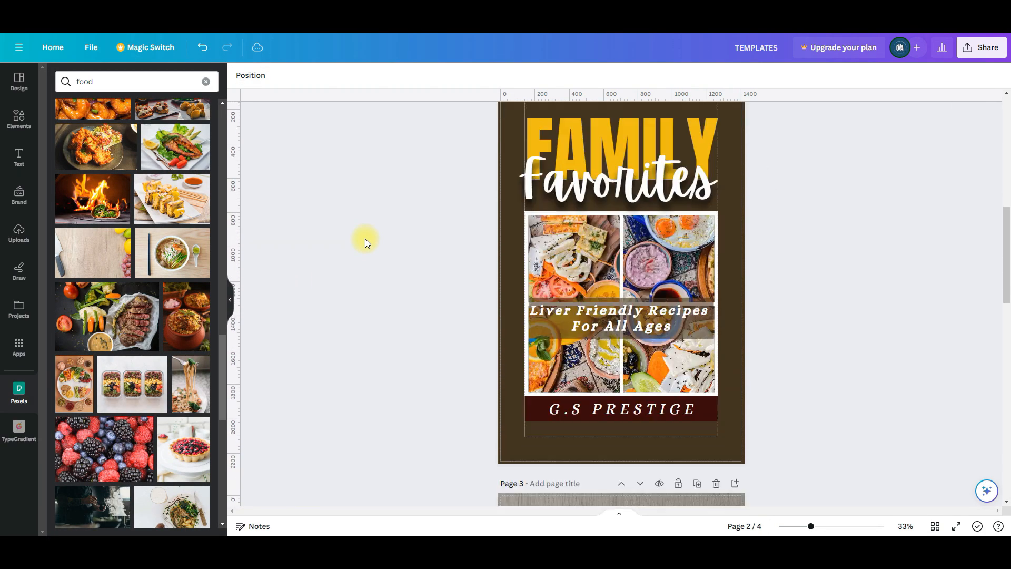
pyautogui.scroll(-4, 365, 239)
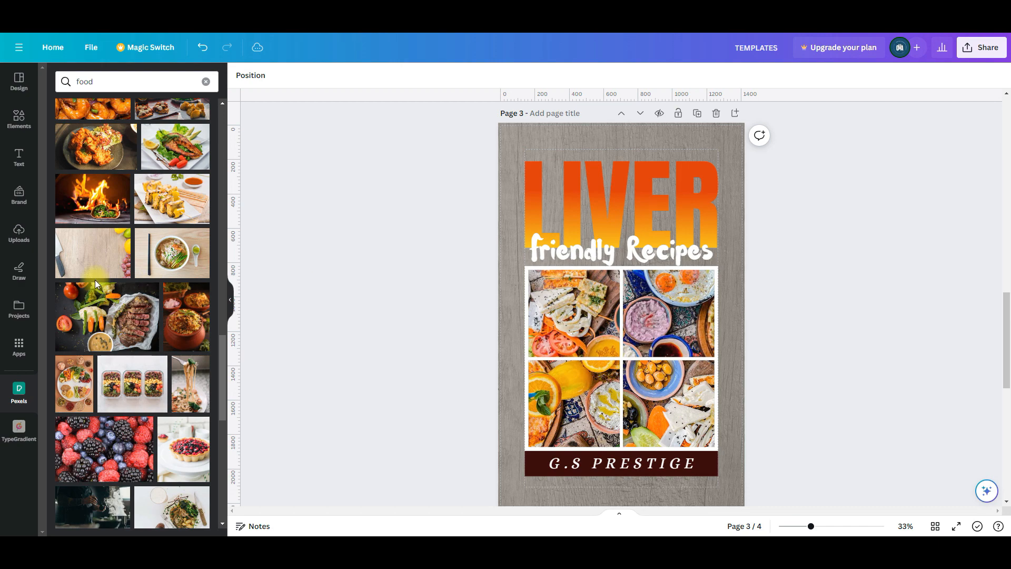
# Browse further Pexels food photos for another possible background and compare the page 2 and page 3 covers
pyautogui.scroll(-10, 94, 279)
pyautogui.scroll(-6, 95, 285)
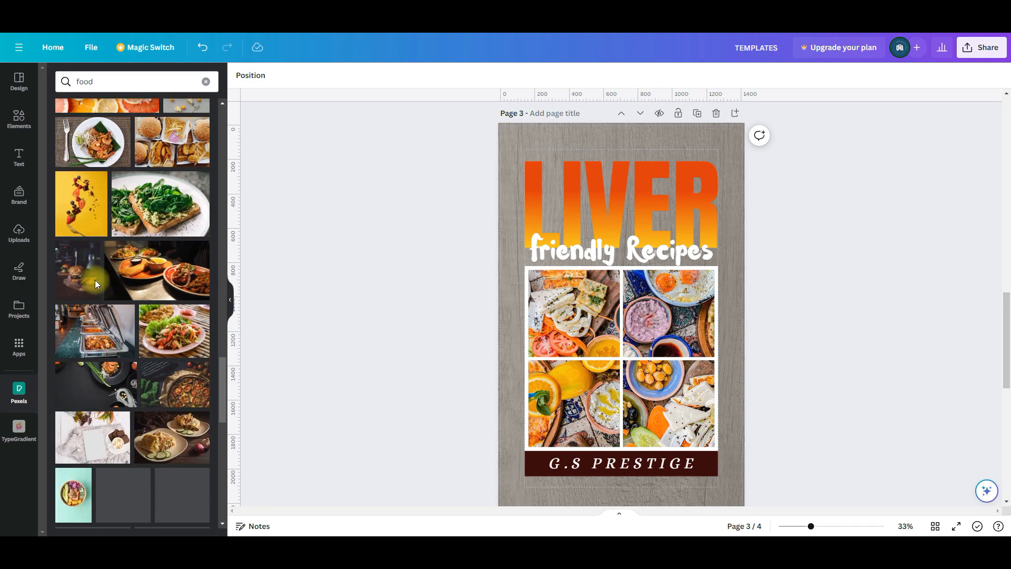
pyautogui.scroll(-3, 95, 285)
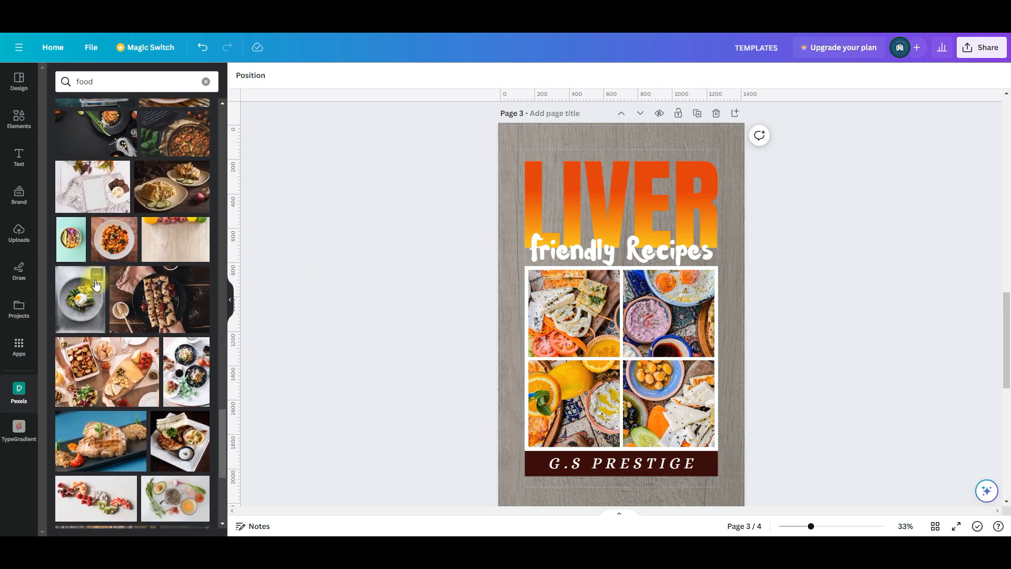
pyautogui.scroll(-3, 96, 284)
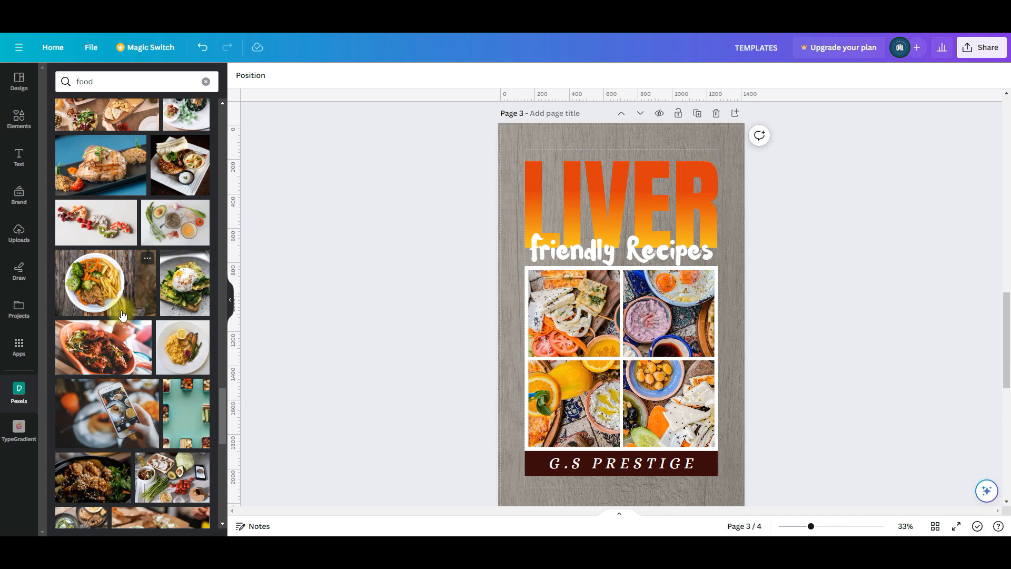
pyautogui.scroll(-6, 122, 314)
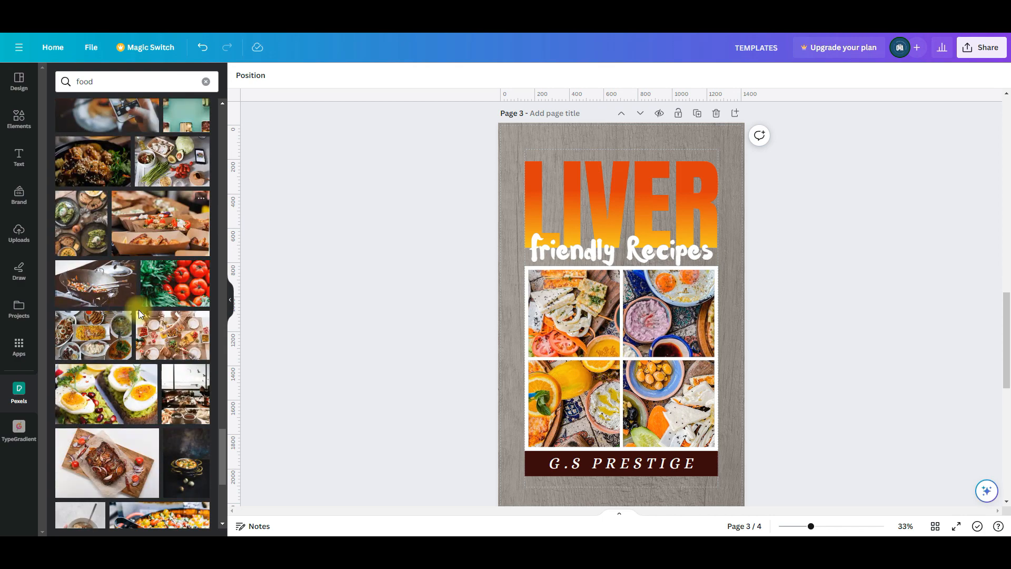
pyautogui.scroll(6, 396, 304)
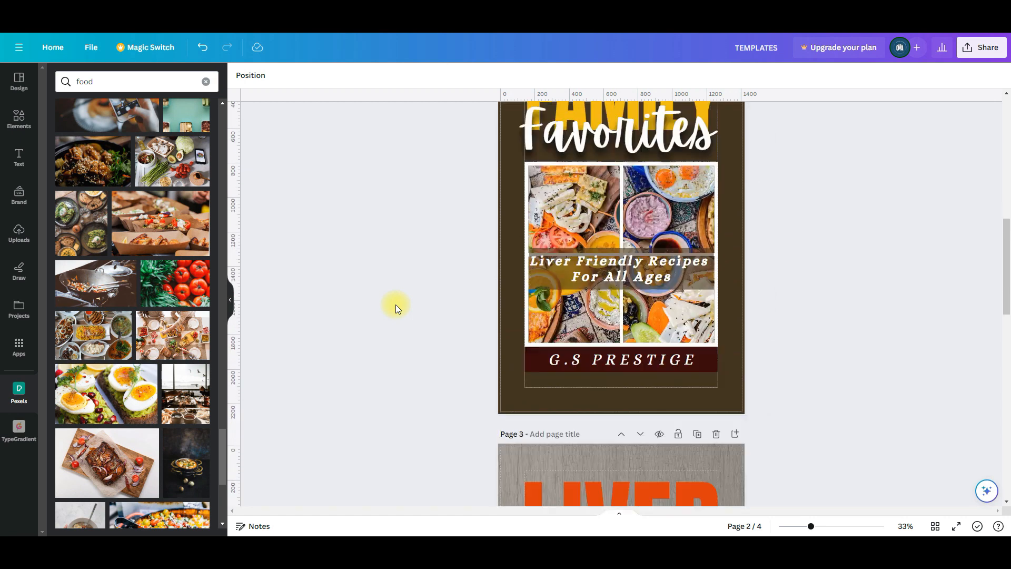
pyautogui.scroll(-6, 396, 304)
pyautogui.scroll(2, 396, 304)
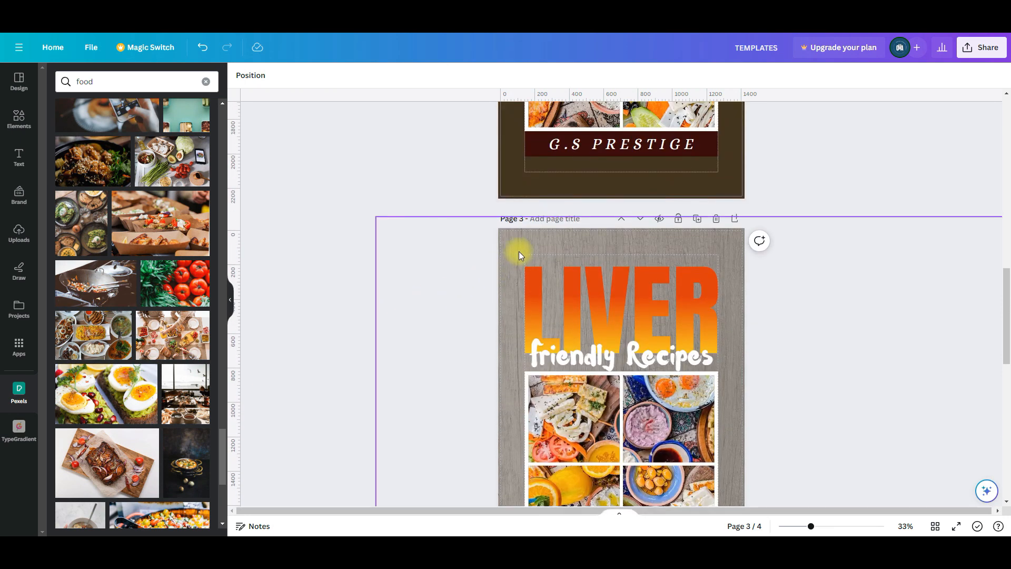
# Try the Scandi and Chroma filters on page 3's wood background photo, and apply the Soft filter Hazel
pyautogui.click(517, 250)
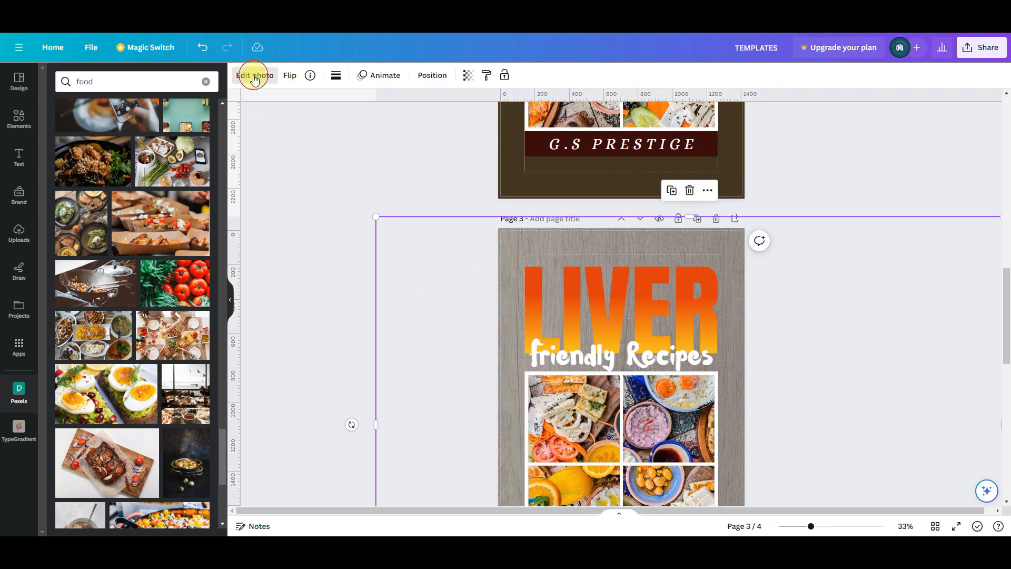
pyautogui.click(246, 75)
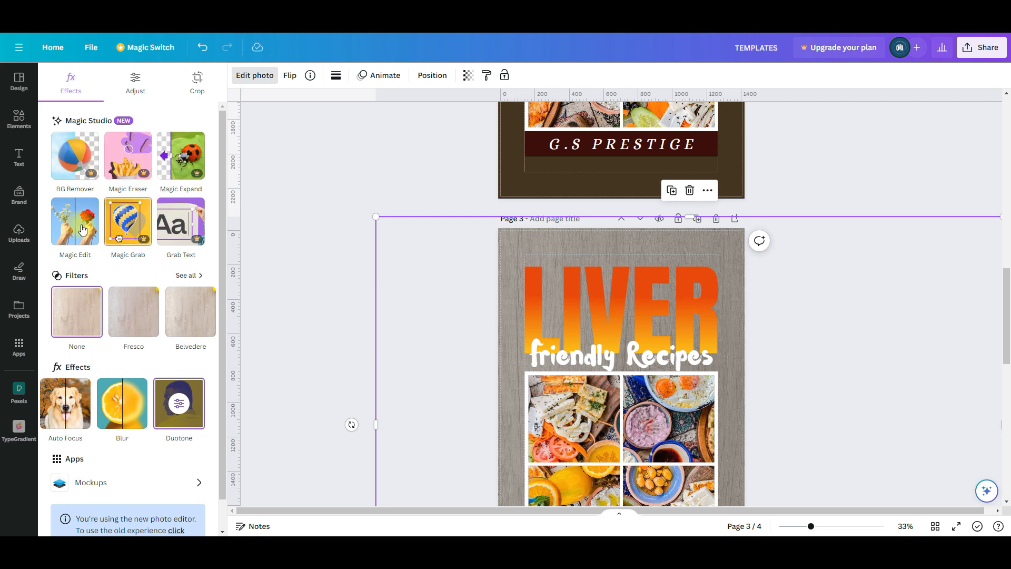
pyautogui.click(187, 278)
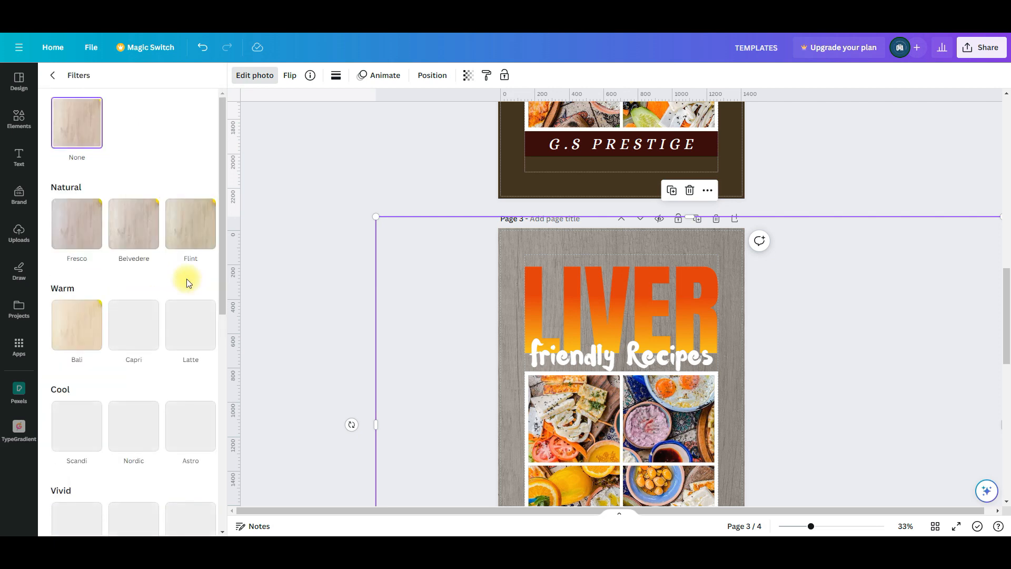
pyautogui.scroll(-3, 176, 277)
pyautogui.click(82, 281)
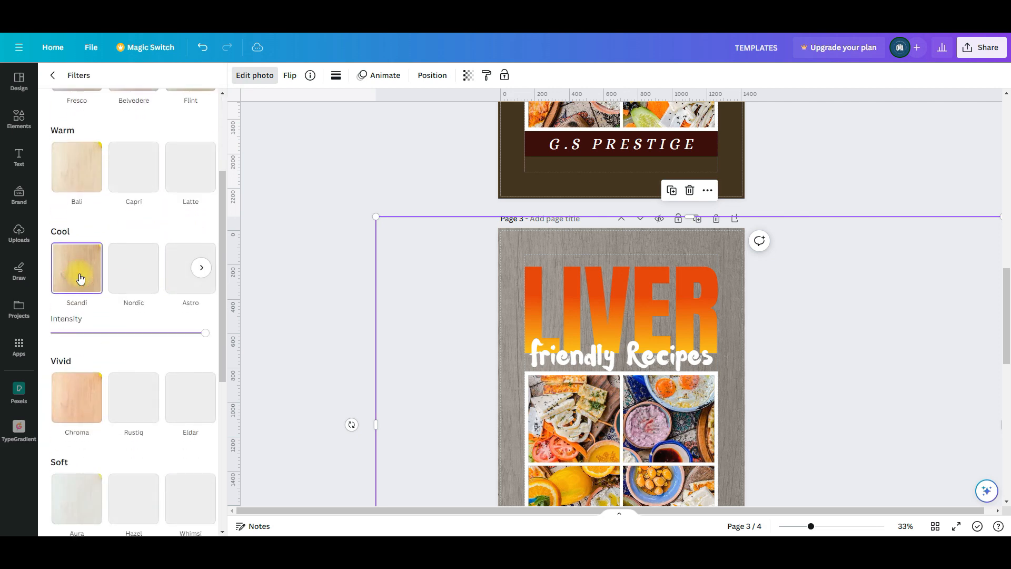
pyautogui.scroll(-3, 77, 213)
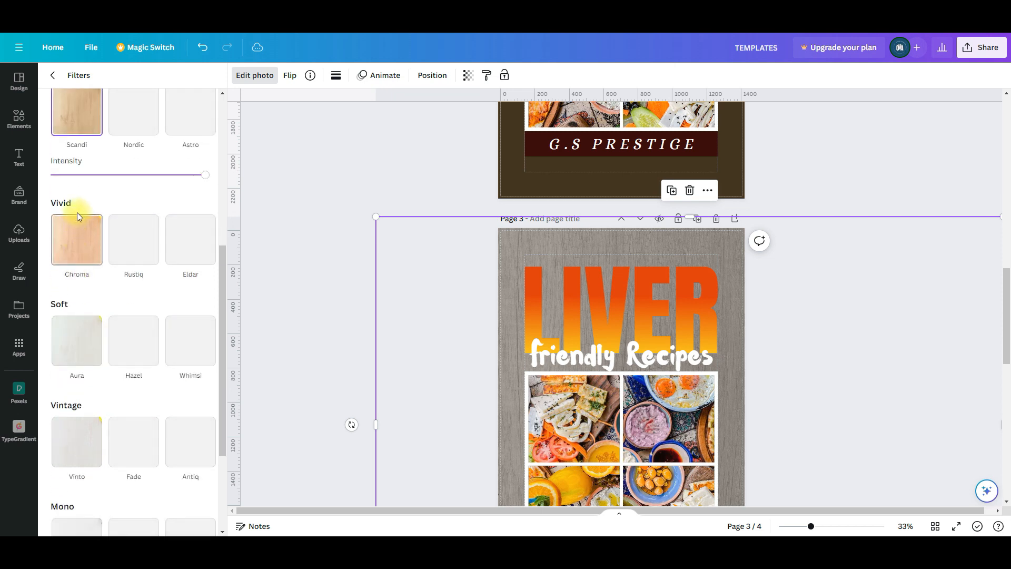
pyautogui.click(69, 242)
pyautogui.scroll(-3, 107, 234)
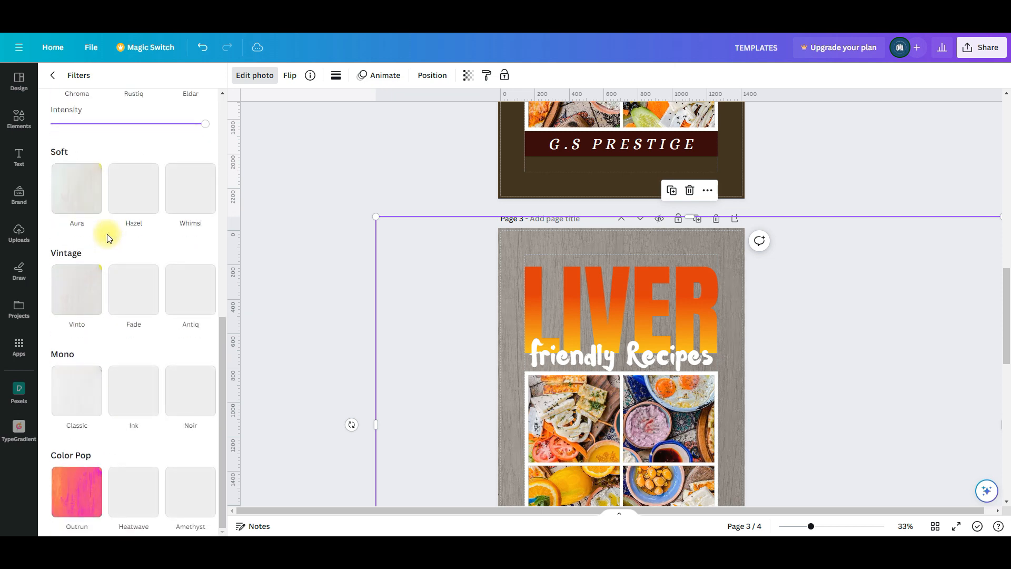
pyautogui.click(132, 179)
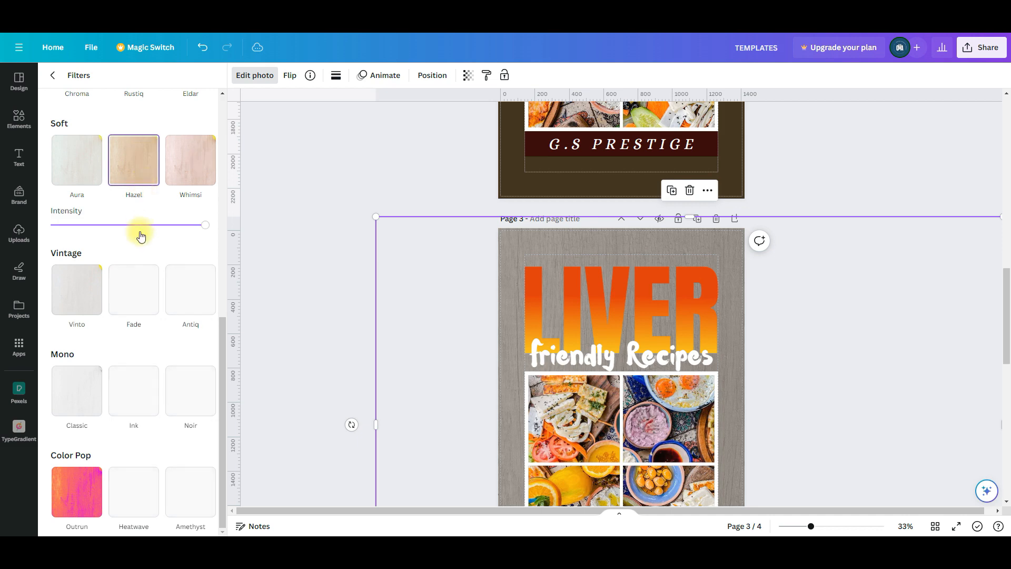
pyautogui.scroll(9, 131, 245)
pyautogui.click(334, 132)
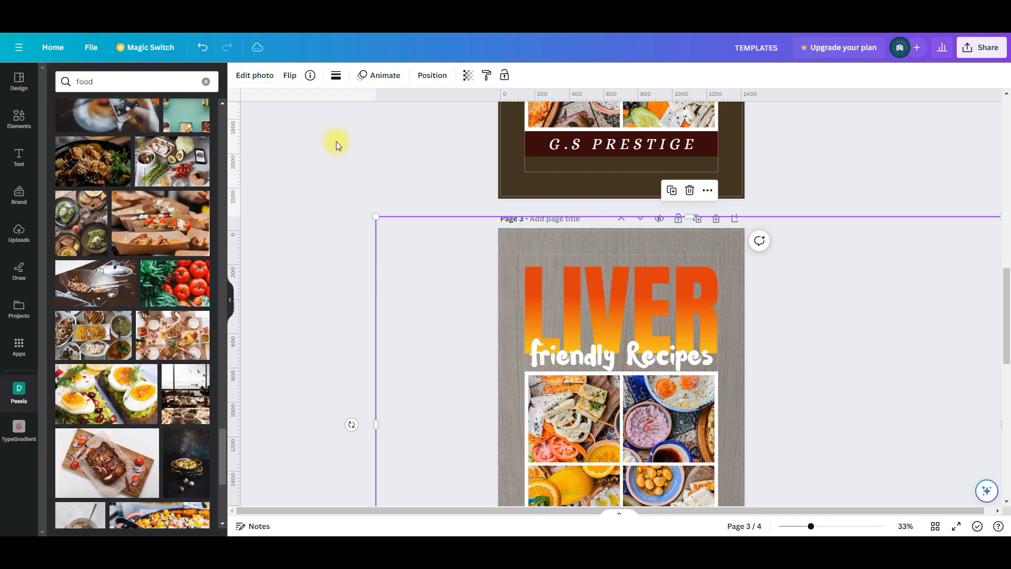
# Review the LIVER friendly Recipes cover on page 3 and compare it with the covers on pages 1 and 2
pyautogui.scroll(-3, 358, 185)
pyautogui.scroll(2, 361, 193)
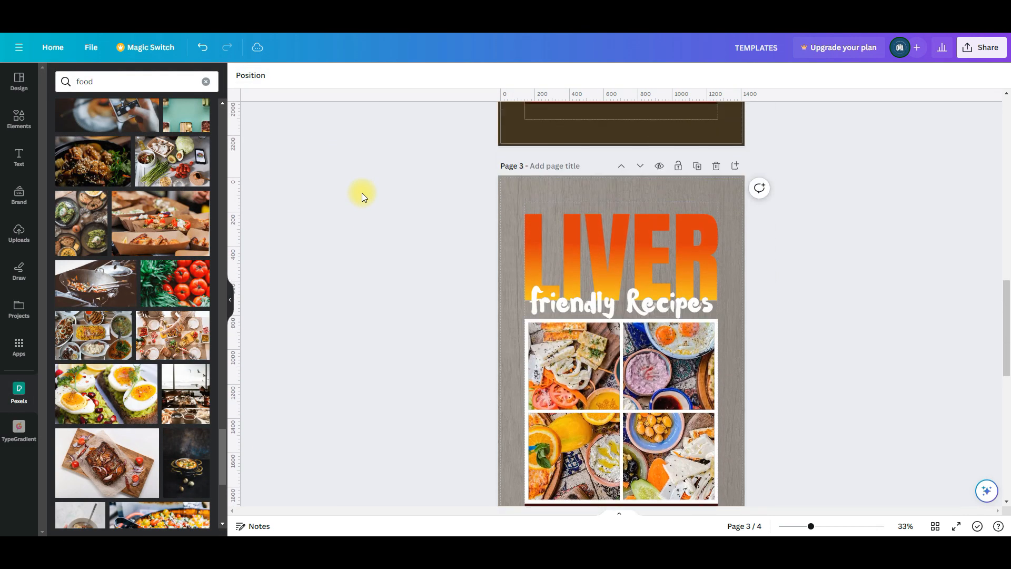
pyautogui.scroll(-1, 362, 192)
pyautogui.scroll(2, 362, 195)
pyautogui.scroll(-2, 387, 242)
pyautogui.scroll(4, 387, 242)
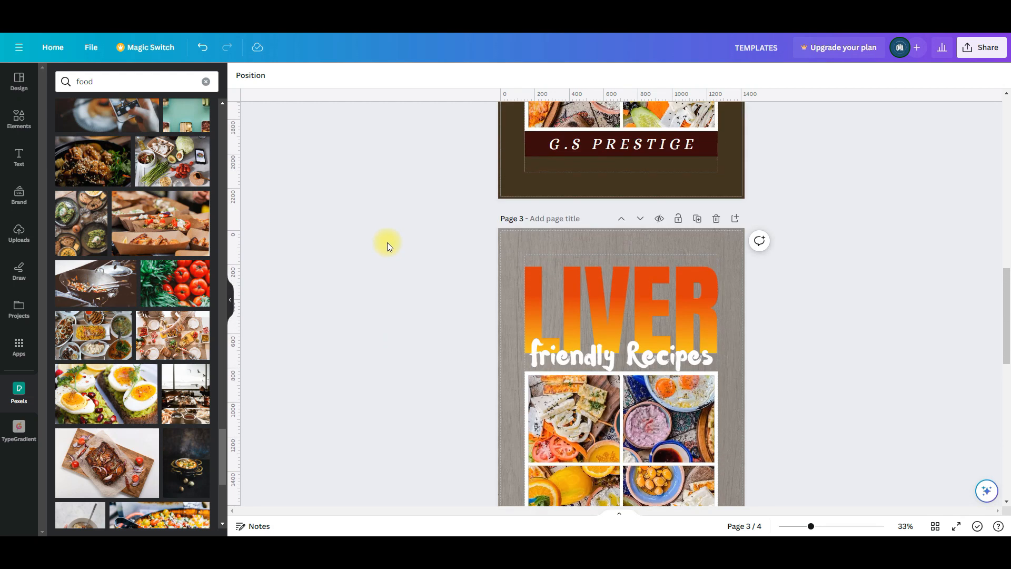
pyautogui.scroll(9, 387, 242)
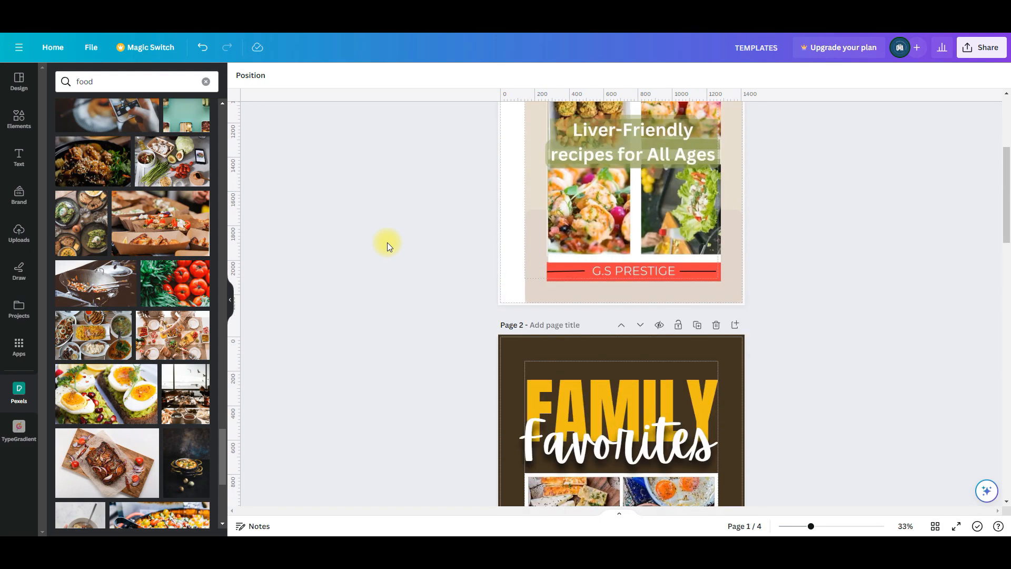
pyautogui.scroll(-10, 387, 242)
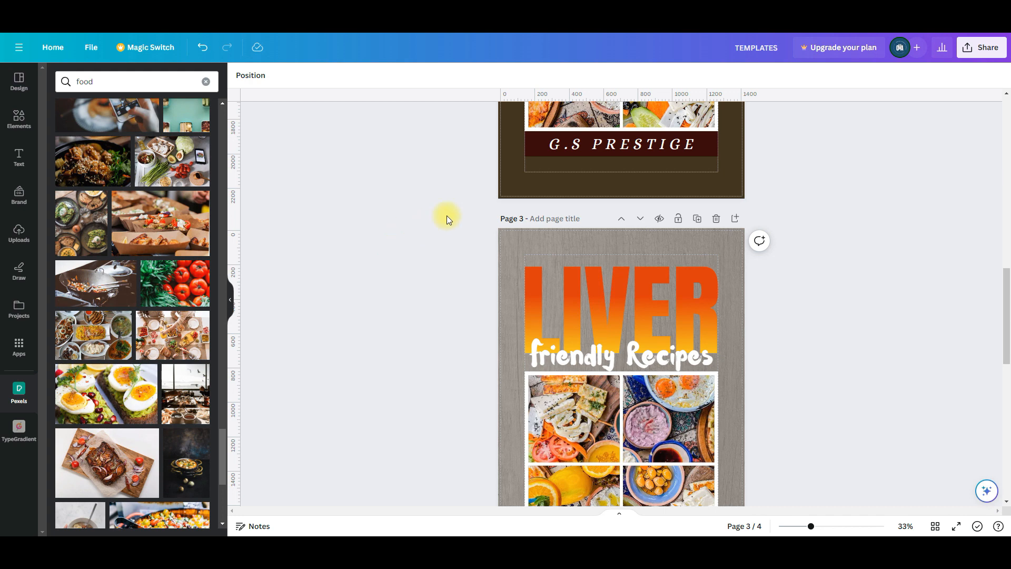
pyautogui.scroll(-3, 701, 200)
pyautogui.scroll(1, 703, 203)
pyautogui.scroll(-1, 702, 203)
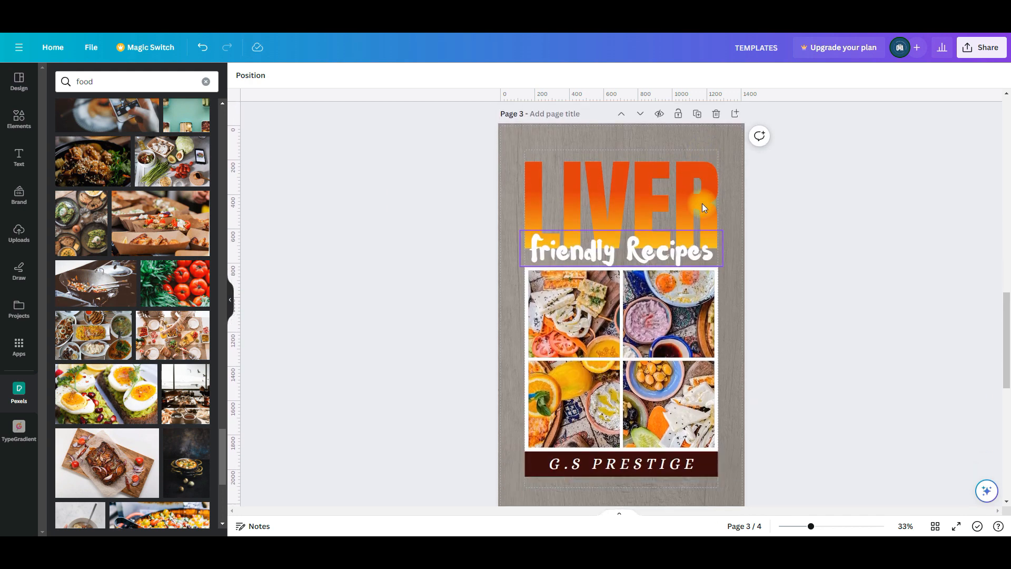